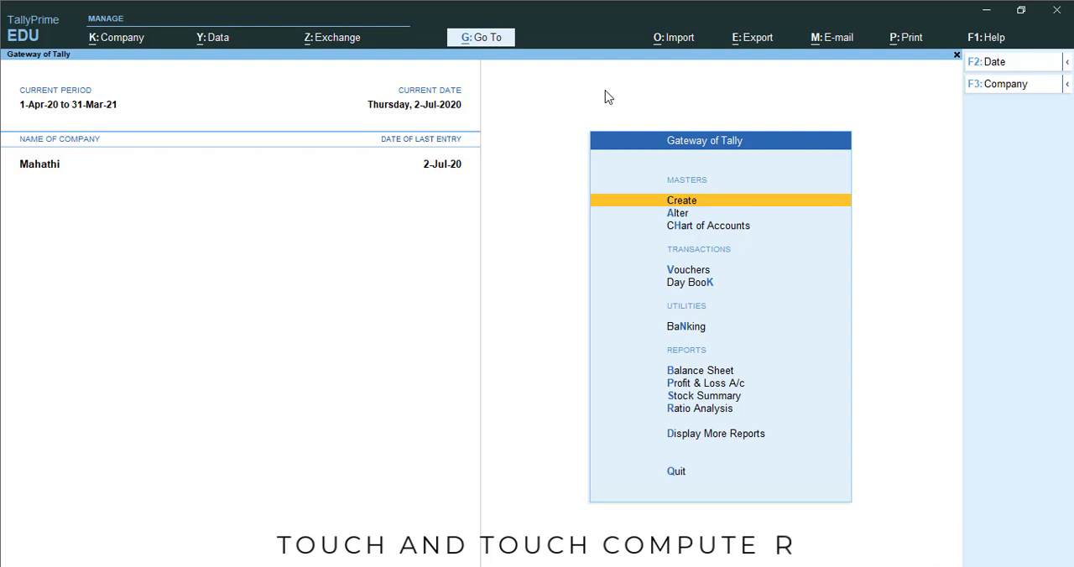
pyautogui.press('v')
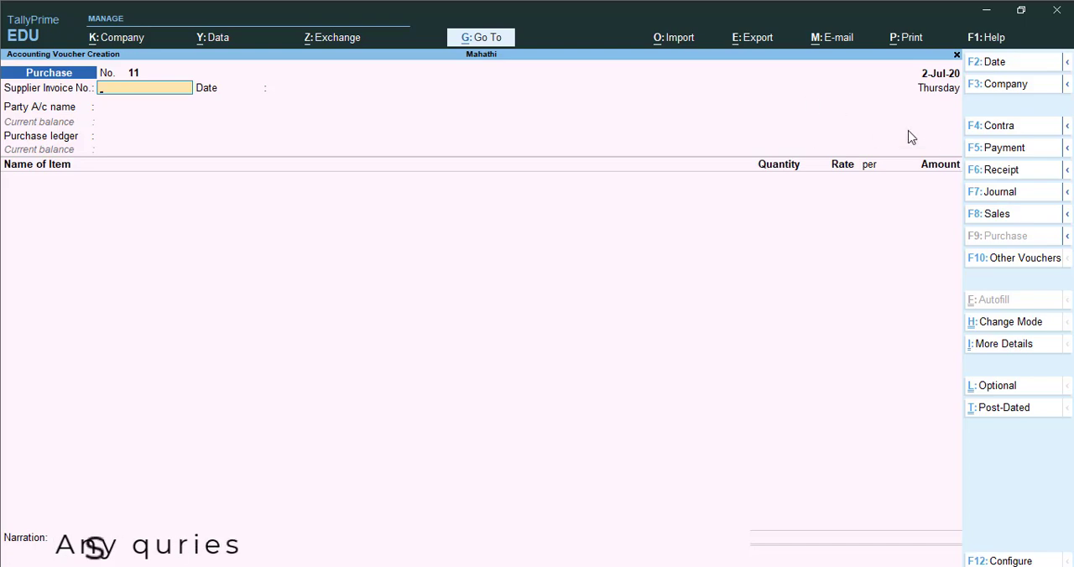
pyautogui.hotkey('alt', 'p')
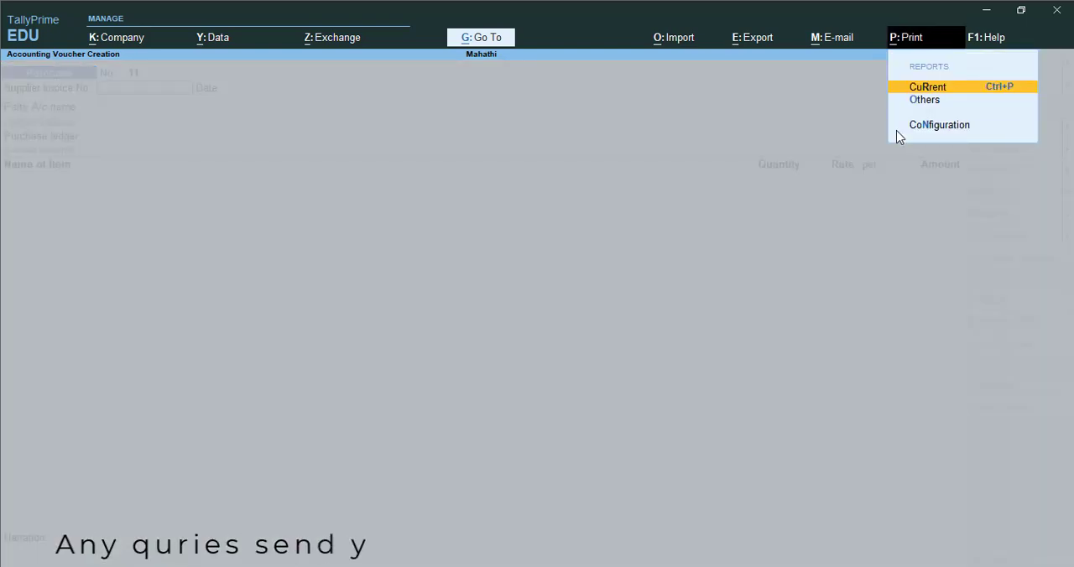
pyautogui.press('Escape')
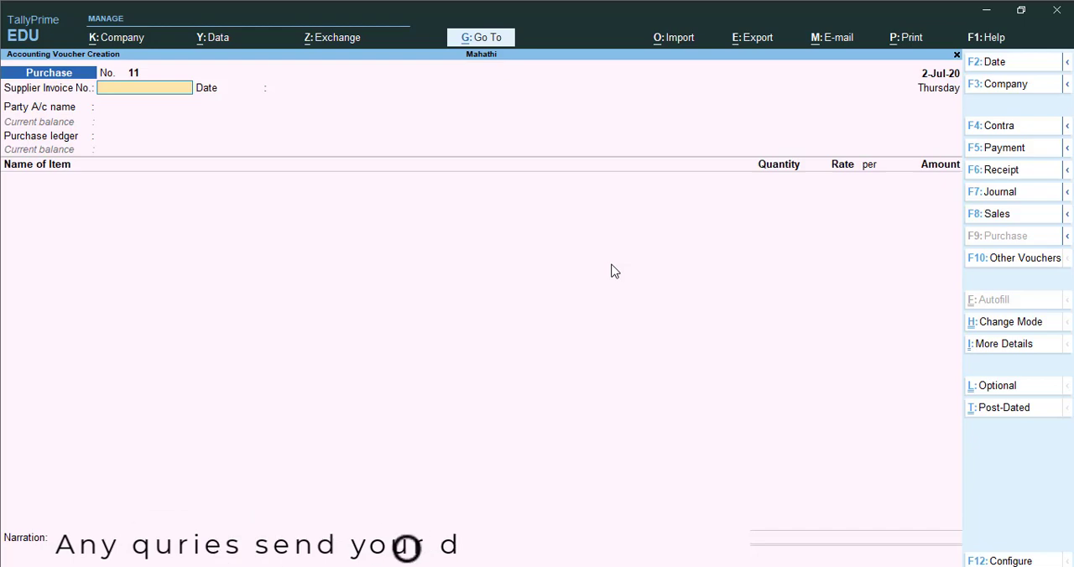
pyautogui.press('Escape')
# - Open the Day Book from the additional accounting reports
pyautogui.press('d')
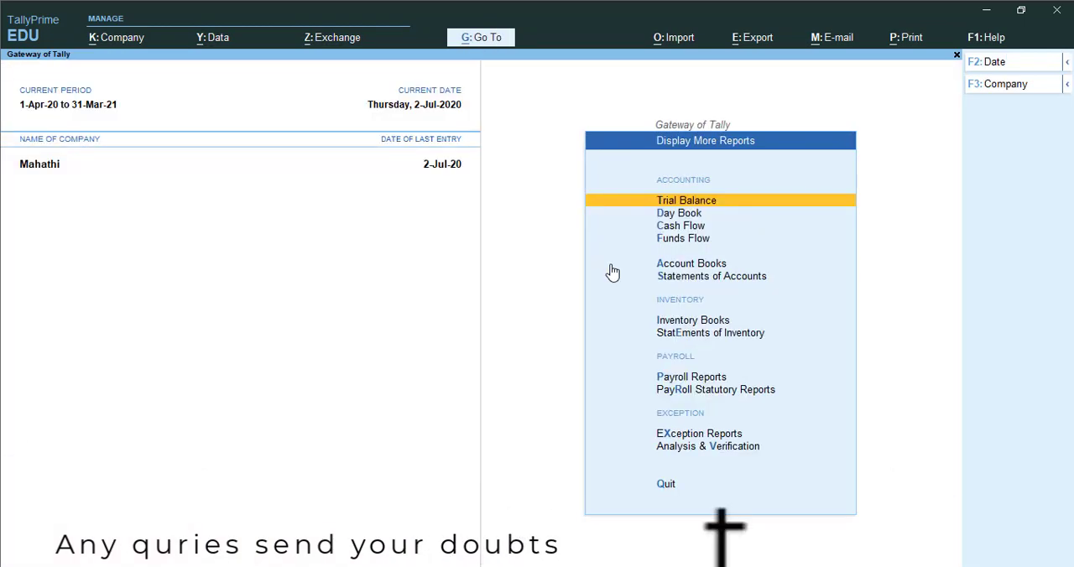
pyautogui.press('Down')
pyautogui.press('Down')
pyautogui.press('Down')
pyautogui.press('Down')
pyautogui.press('Up')
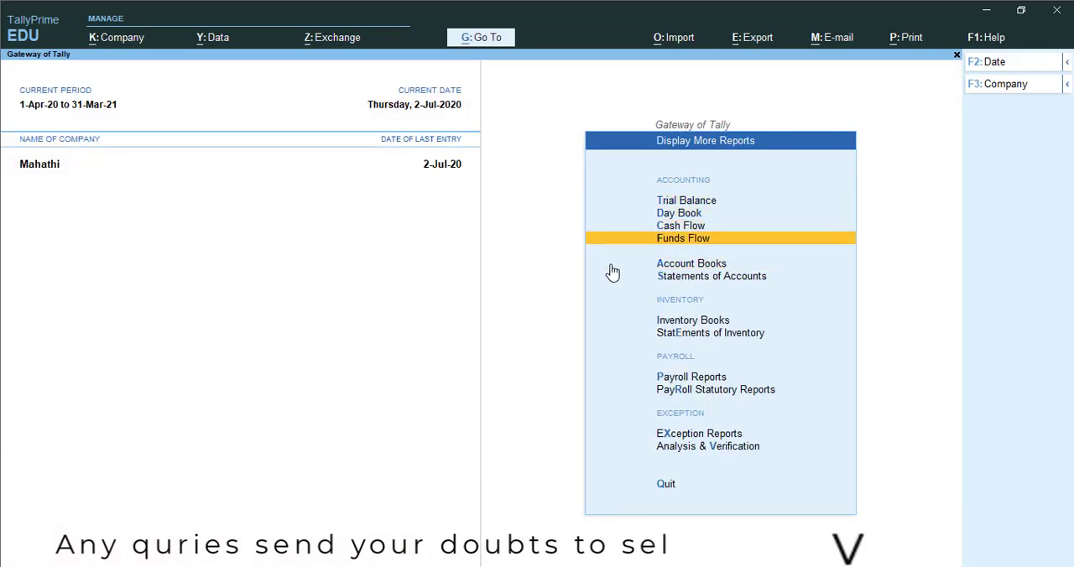
pyautogui.press('Down')
pyautogui.press('Down')
pyautogui.press('Down')
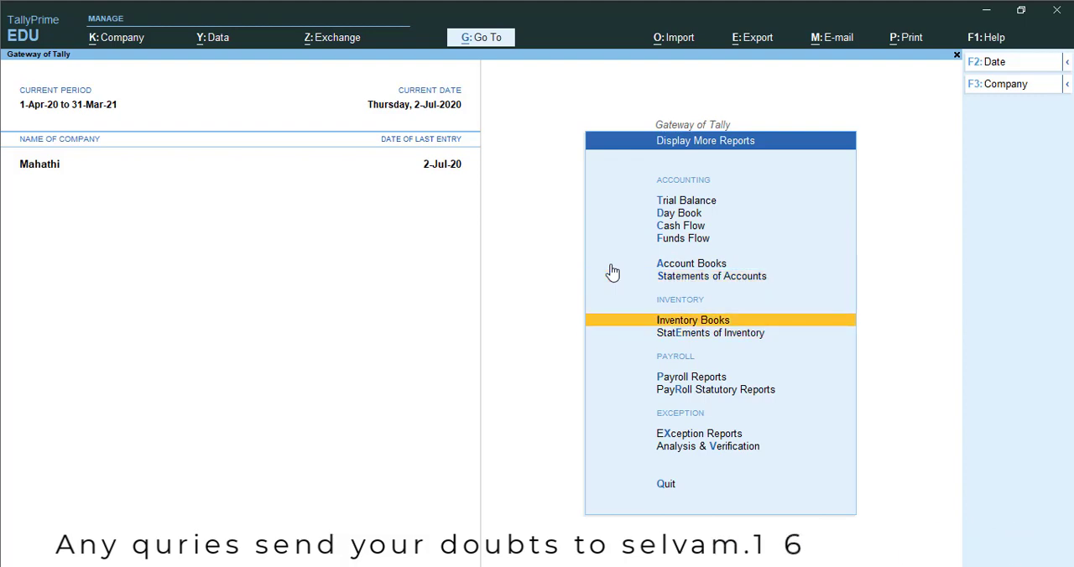
pyautogui.press('Up')
pyautogui.press('Up')
pyautogui.press('Up')
pyautogui.press('Up')
pyautogui.press('Up')
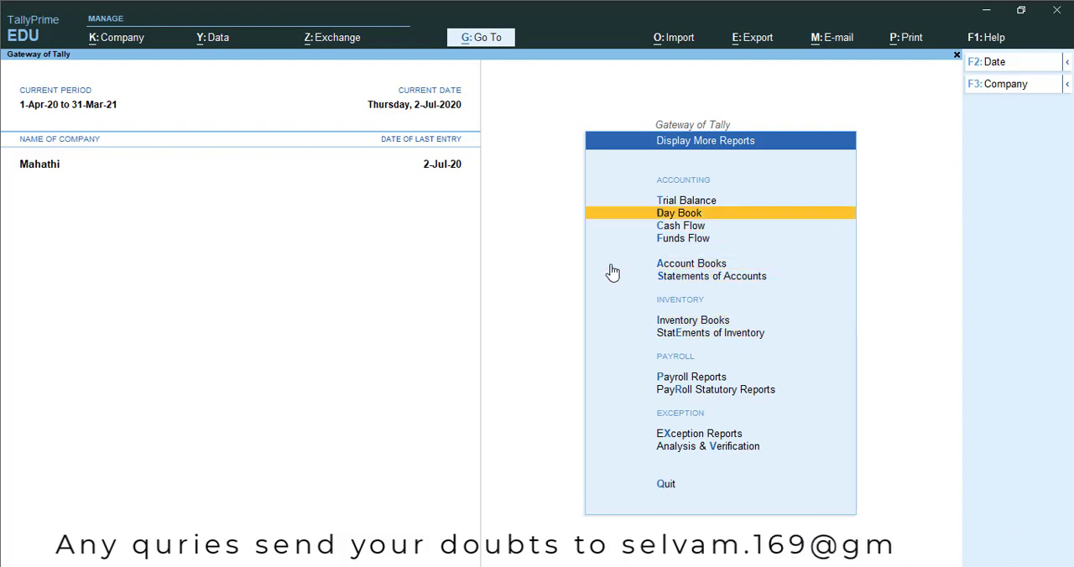
pyautogui.press('Return')
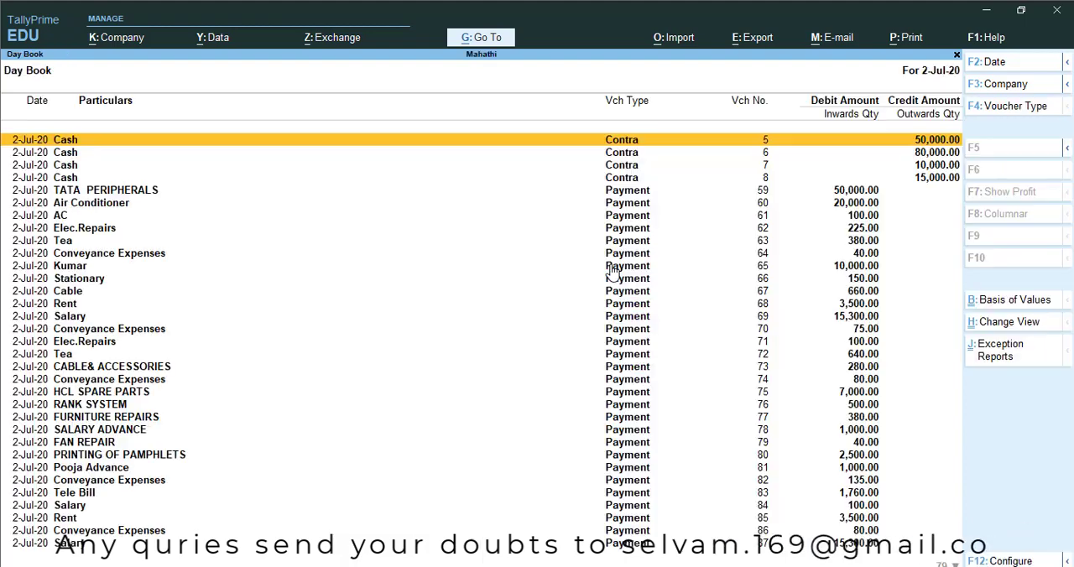
# - Find the DEEPAK ACCESSORIES purchase voucher no. 6 in the Day Book and open it
pyautogui.press('Down')
pyautogui.press('Down')
pyautogui.press('Down')
pyautogui.press('Down')
pyautogui.press('Down')
pyautogui.press('Down')
pyautogui.press('Down')
pyautogui.press('Down')
pyautogui.press('Down')
pyautogui.press('Down')
pyautogui.press('Down')
pyautogui.press('Down')
pyautogui.press('Down')
pyautogui.press('Down')
pyautogui.press('Down')
pyautogui.press('Down')
pyautogui.press('Down')
pyautogui.press('Down')
pyautogui.press('Down')
pyautogui.press('Down')
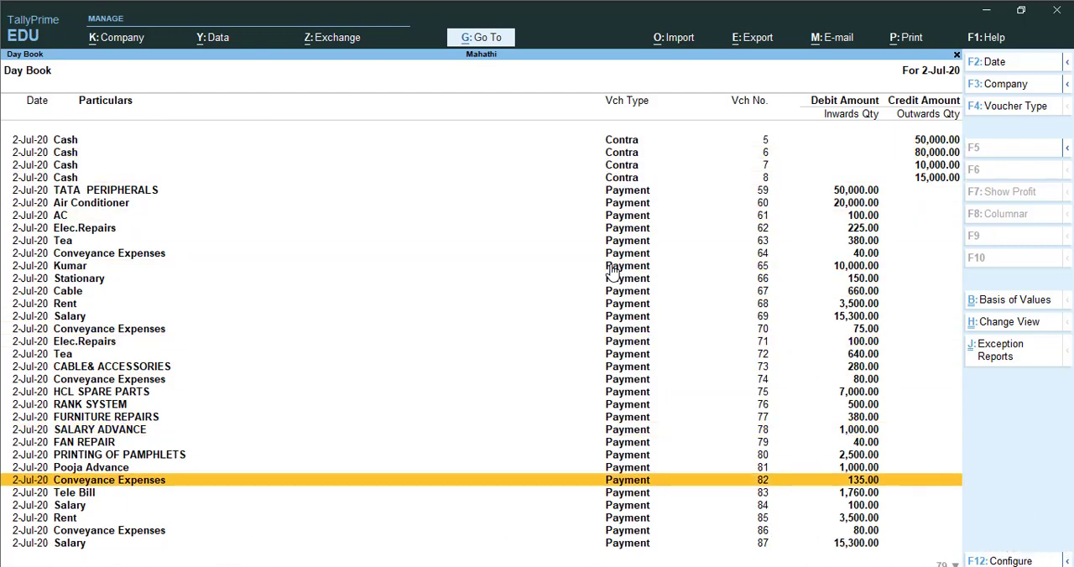
pyautogui.press('Down')
pyautogui.press('Down')
pyautogui.press('Down')
pyautogui.press('Down')
pyautogui.press('Down')
pyautogui.press('Down')
pyautogui.press('Down')
pyautogui.press('Down')
pyautogui.press('Down')
pyautogui.press('Down')
pyautogui.press('Down')
pyautogui.press('Down')
pyautogui.press('Down')
pyautogui.press('Down')
pyautogui.press('Down')
pyautogui.press('Down')
pyautogui.press('Down')
pyautogui.press('Down')
pyautogui.press('Down')
pyautogui.press('Down')
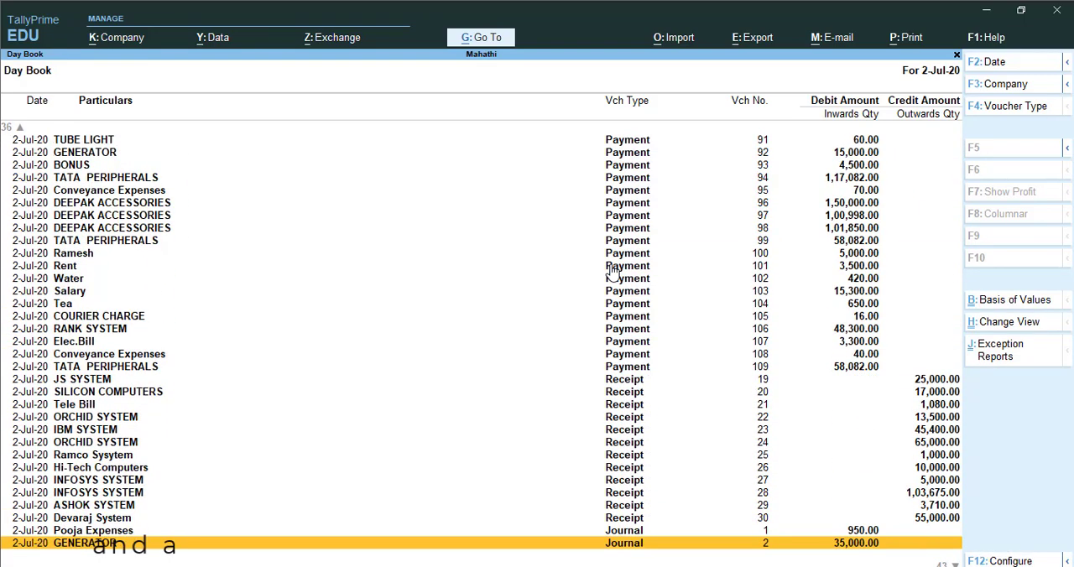
pyautogui.press('Down')
pyautogui.press('Down')
pyautogui.press('Down')
pyautogui.press('Down')
pyautogui.press('Down')
pyautogui.press('Down')
pyautogui.press('Down')
pyautogui.press('Down')
pyautogui.press('Down')
pyautogui.press('Up')
pyautogui.press('Up')
pyautogui.press('Down')
pyautogui.press('Down')
pyautogui.press('Down')
pyautogui.press('Down')
pyautogui.press('Down')
pyautogui.press('Down')
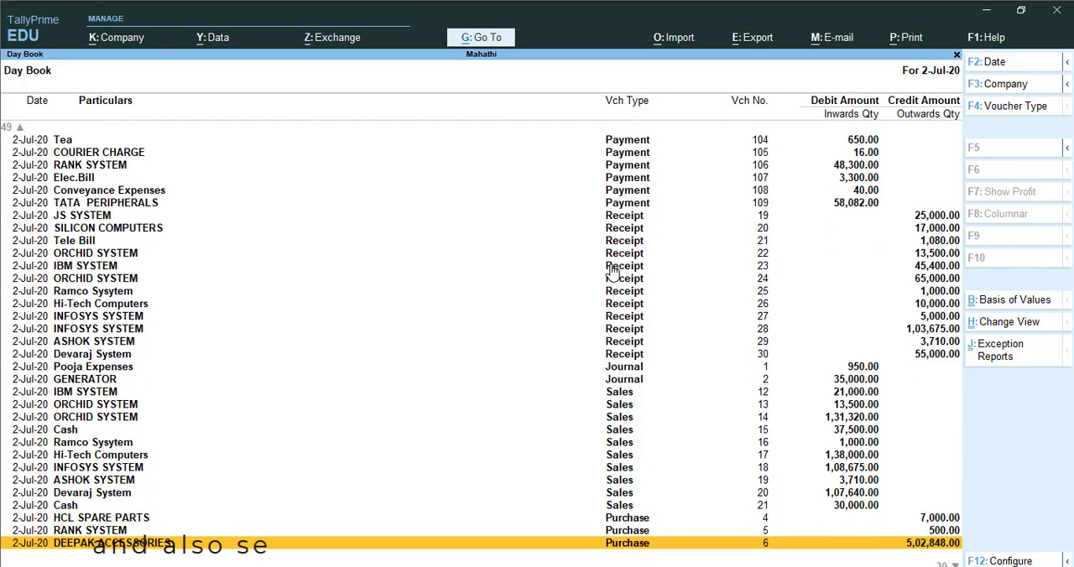
pyautogui.press('Down')
pyautogui.press('Up')
pyautogui.press('Up')
pyautogui.press('Up')
pyautogui.press('Down')
pyautogui.press('Down')
pyautogui.press('Down')
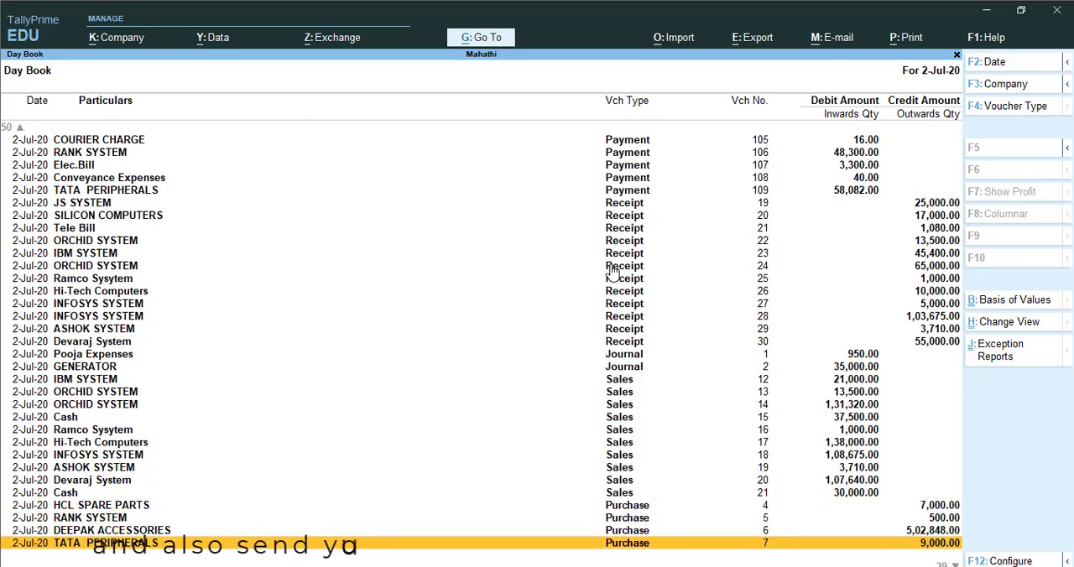
pyautogui.press('Up')
pyautogui.press('Return')
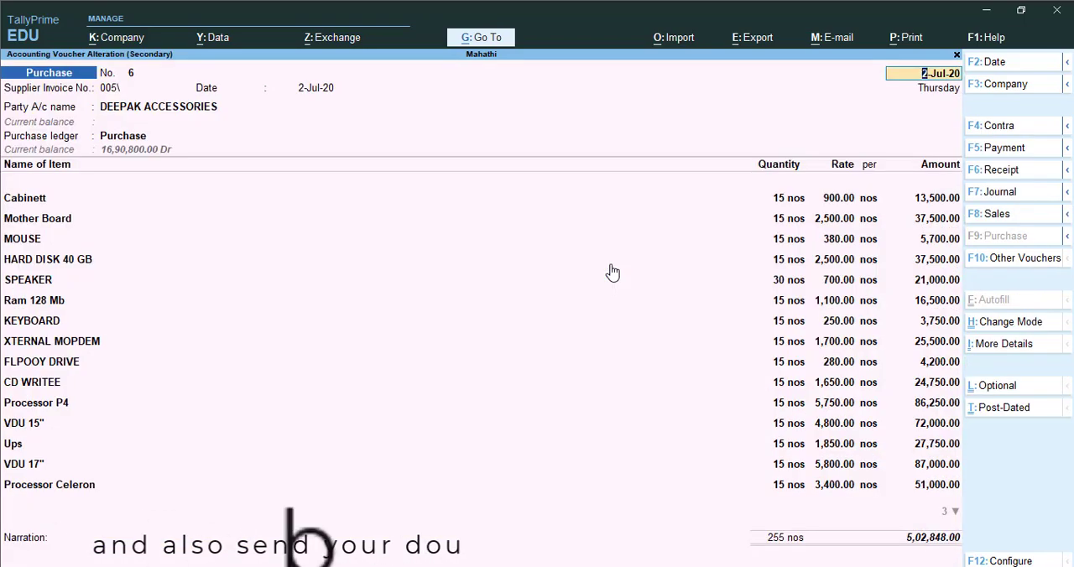
# - Review the print configuration options for the purchase voucher, then close the voucher and the Day Book without printing
pyautogui.press('ctrl')
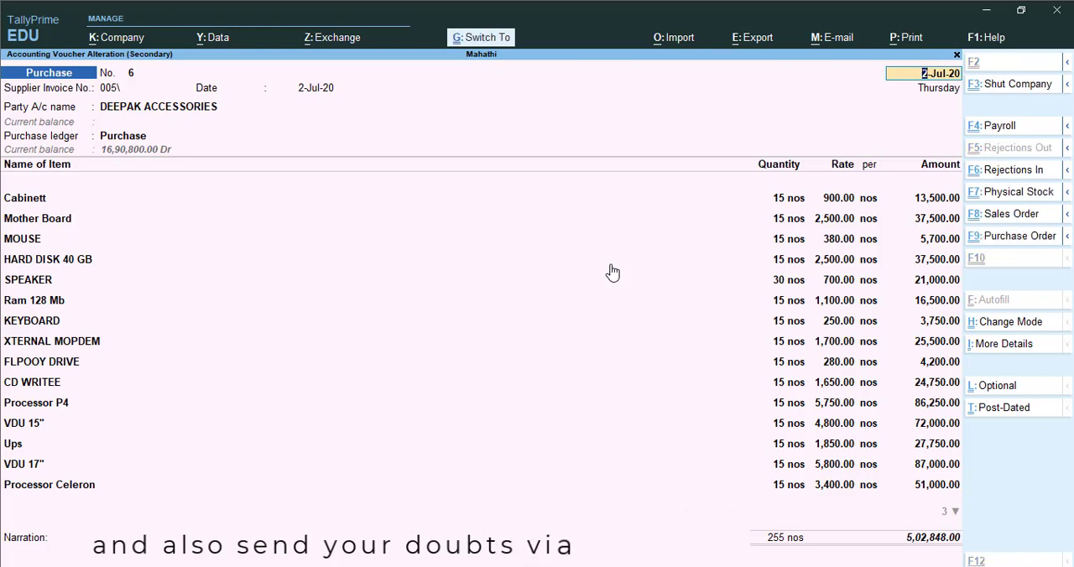
pyautogui.hotkey('ctrl', 'p')
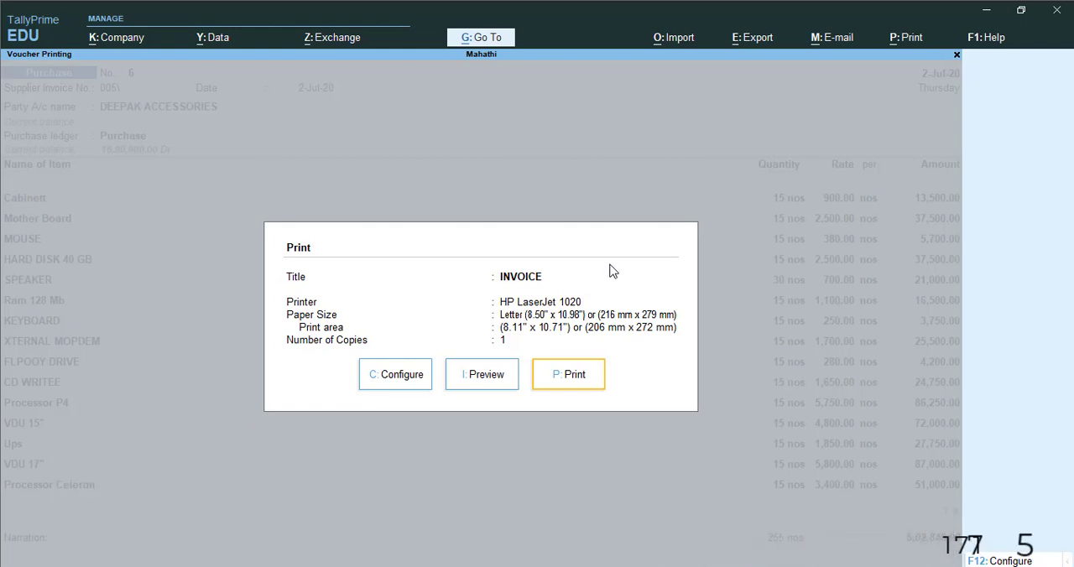
pyautogui.press('Left')
pyautogui.press('Left')
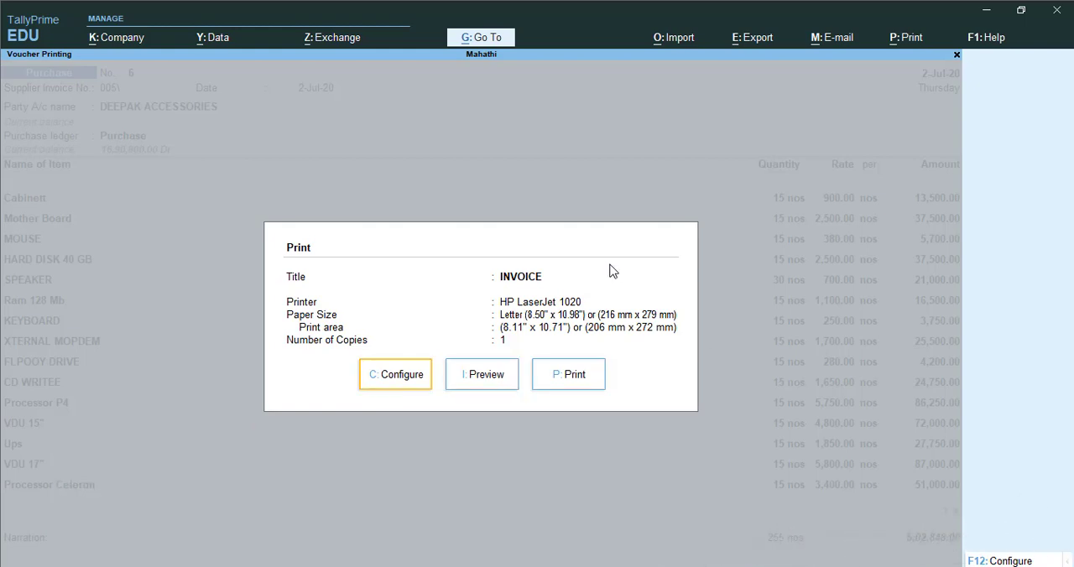
pyautogui.press('Left')
pyautogui.press('Left')
pyautogui.press('Left')
pyautogui.press('Return')
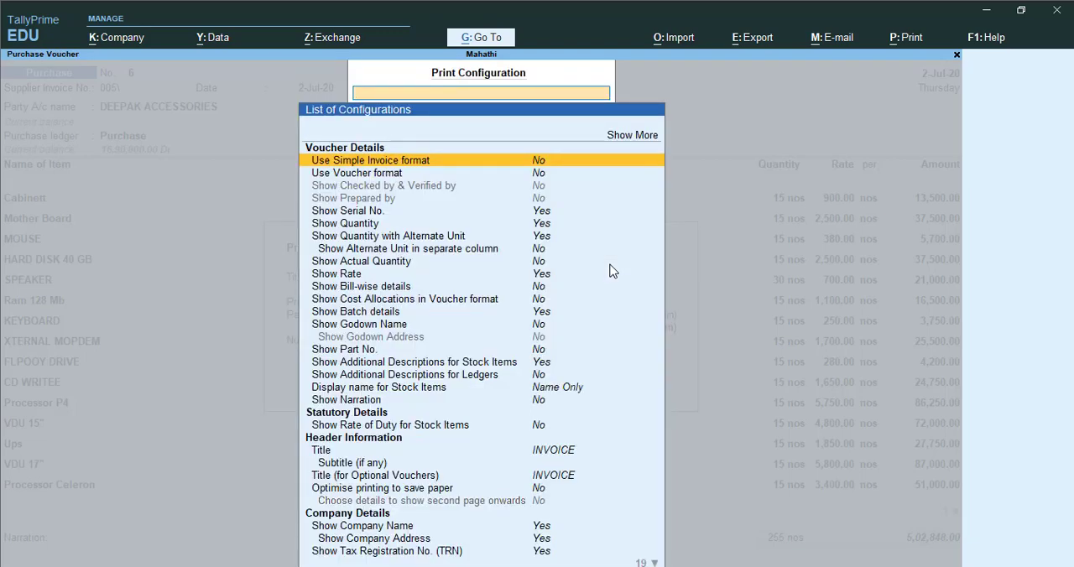
pyautogui.press('Escape')
pyautogui.press('Escape')
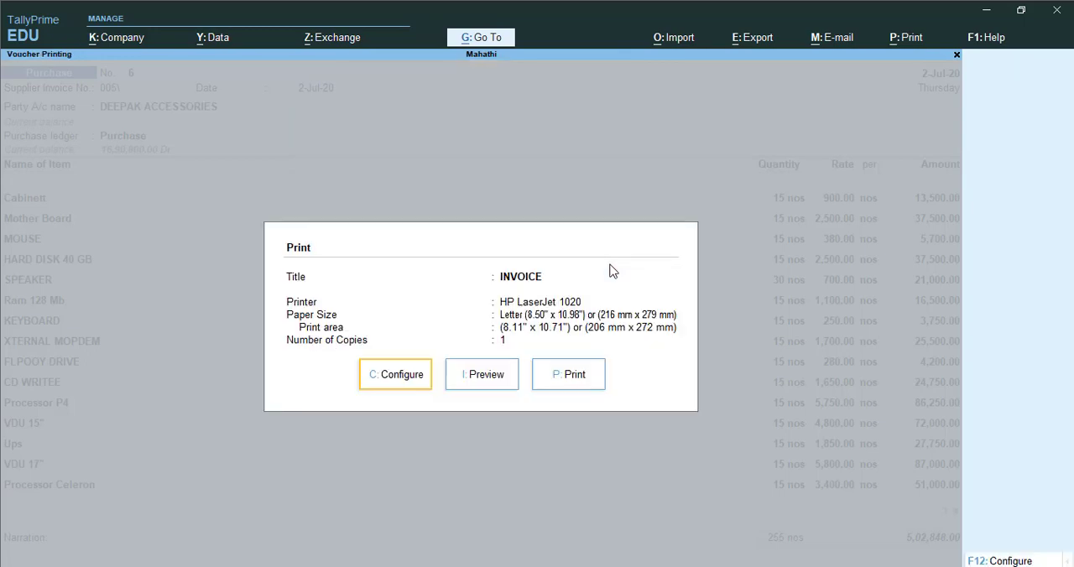
pyautogui.press('Escape')
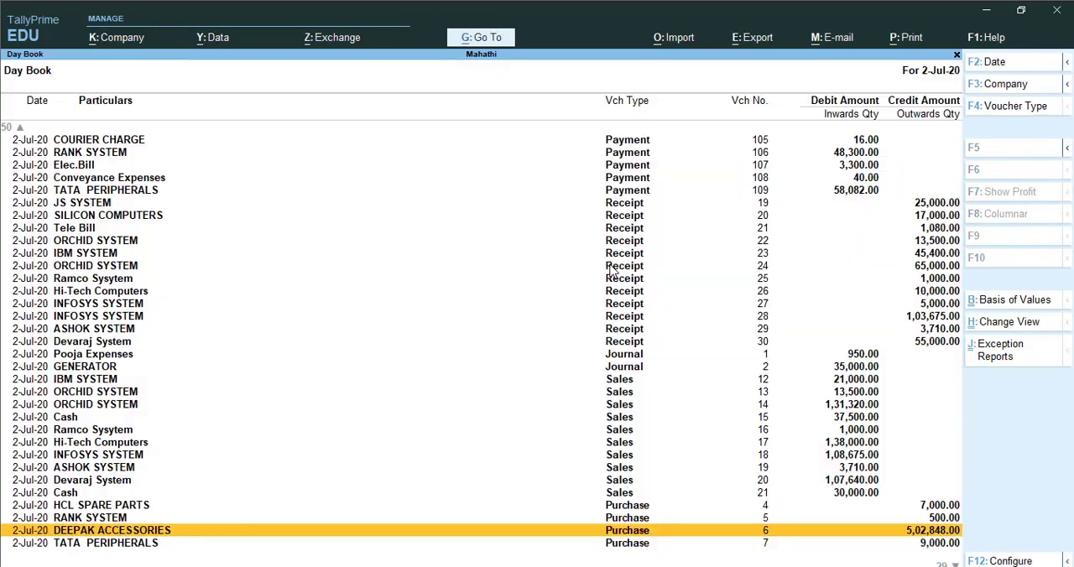
pyautogui.press('Escape')
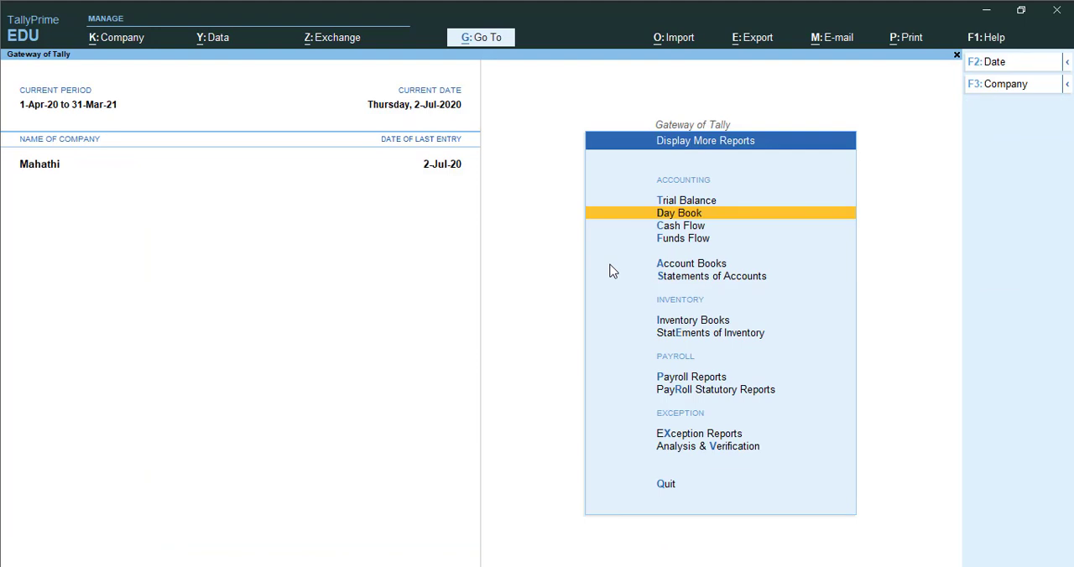
# - Open the general print configuration
pyautogui.click(908, 39)
pyautogui.click(908, 42)
pyautogui.press('ctrl')
pyautogui.click(909, 42)
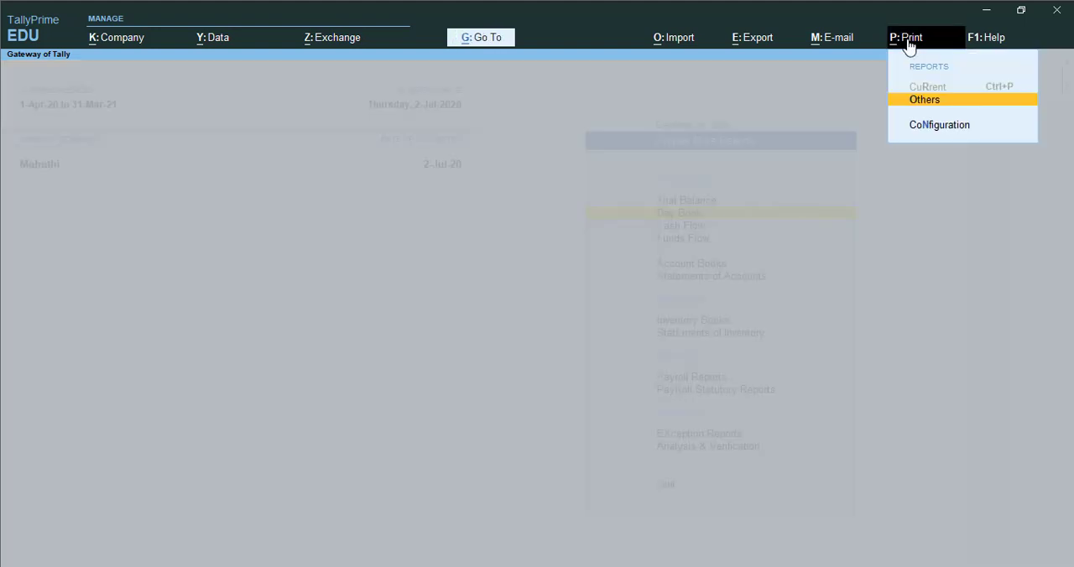
pyautogui.press('Down')
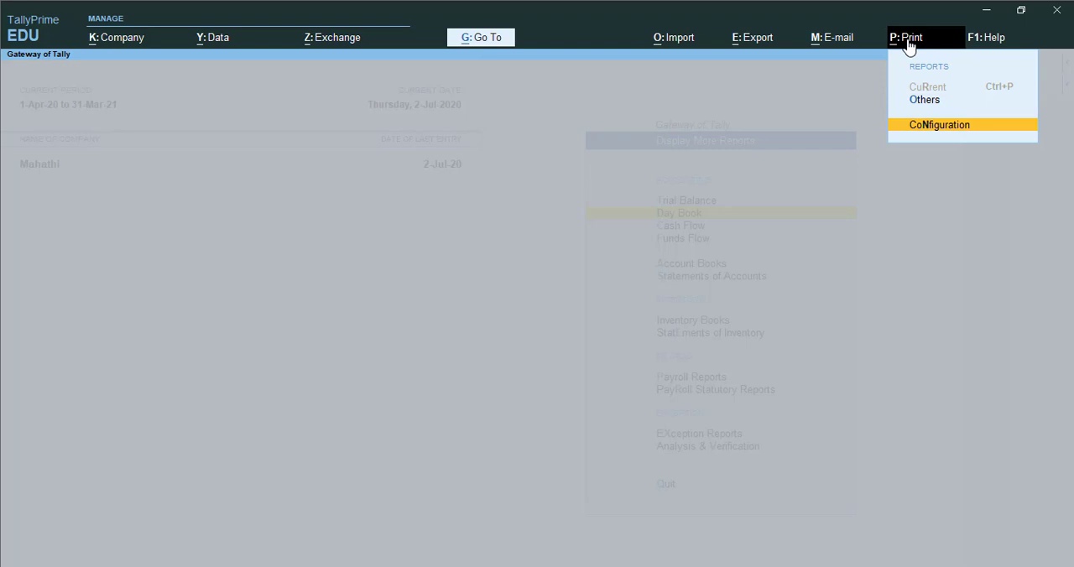
pyautogui.press('Return')
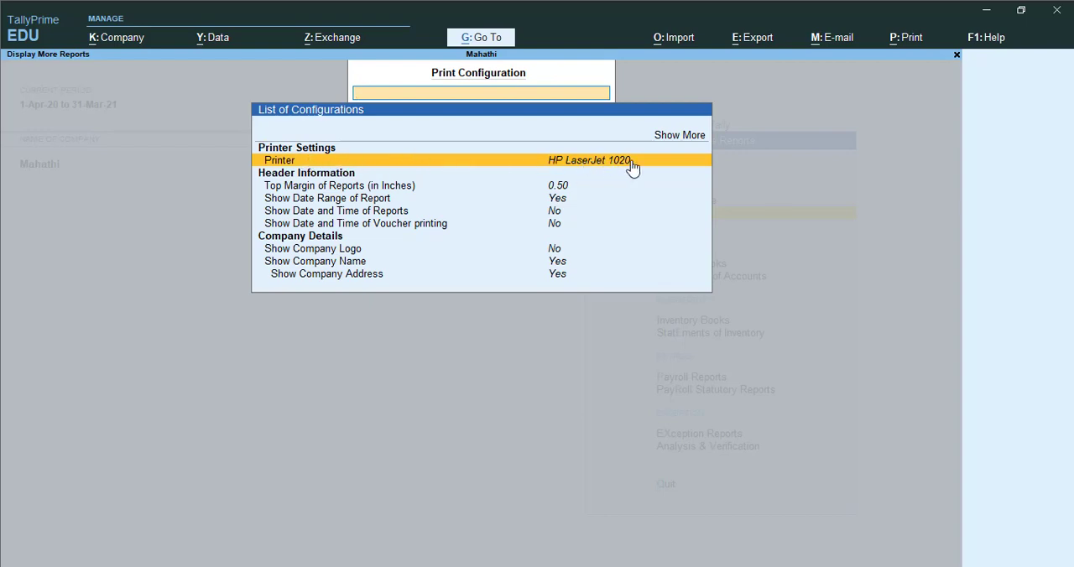
# - Open the printer setting and look through the list of available printers
pyautogui.click(475, 164)
pyautogui.press('Down')
pyautogui.press('Down')
pyautogui.press('Down')
pyautogui.press('Down')
pyautogui.press('Down')
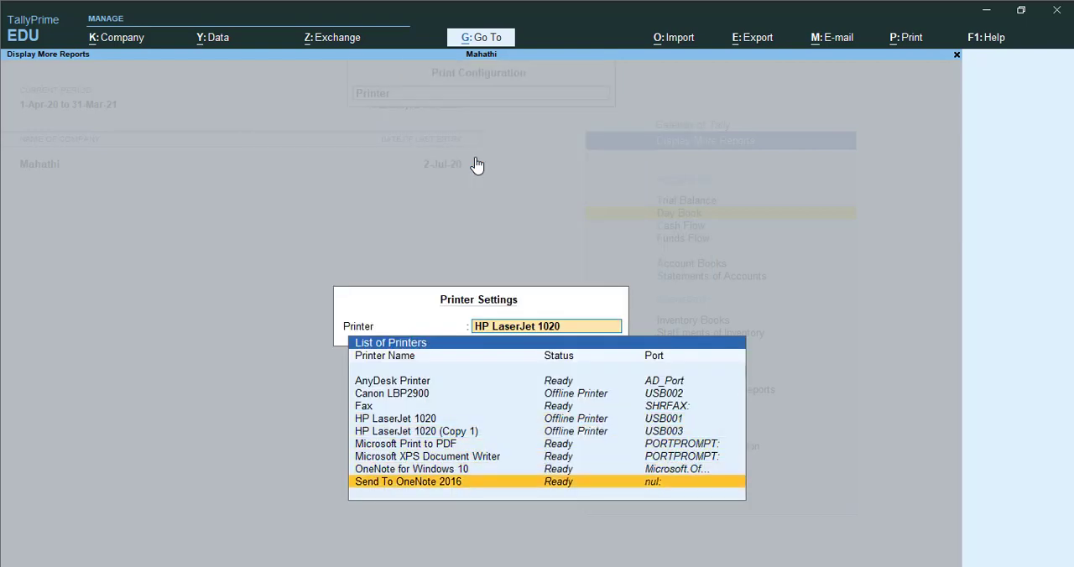
pyautogui.press('Up')
pyautogui.press('Up')
pyautogui.press('Up')
pyautogui.press('Up')
pyautogui.press('Up')
pyautogui.press('Up')
pyautogui.press('Up')
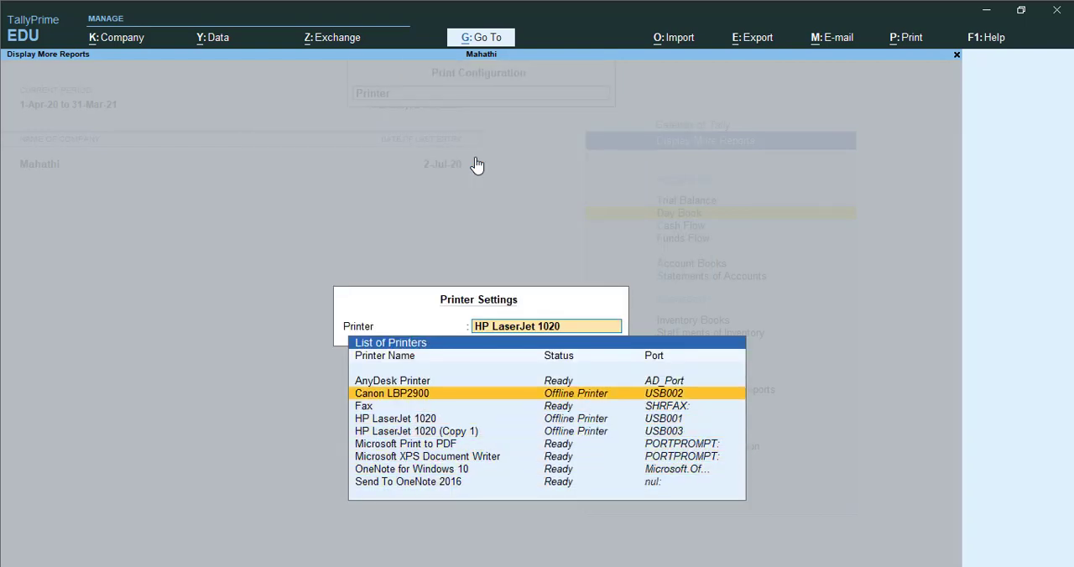
pyautogui.press('Down')
pyautogui.press('Down')
pyautogui.press('Down')
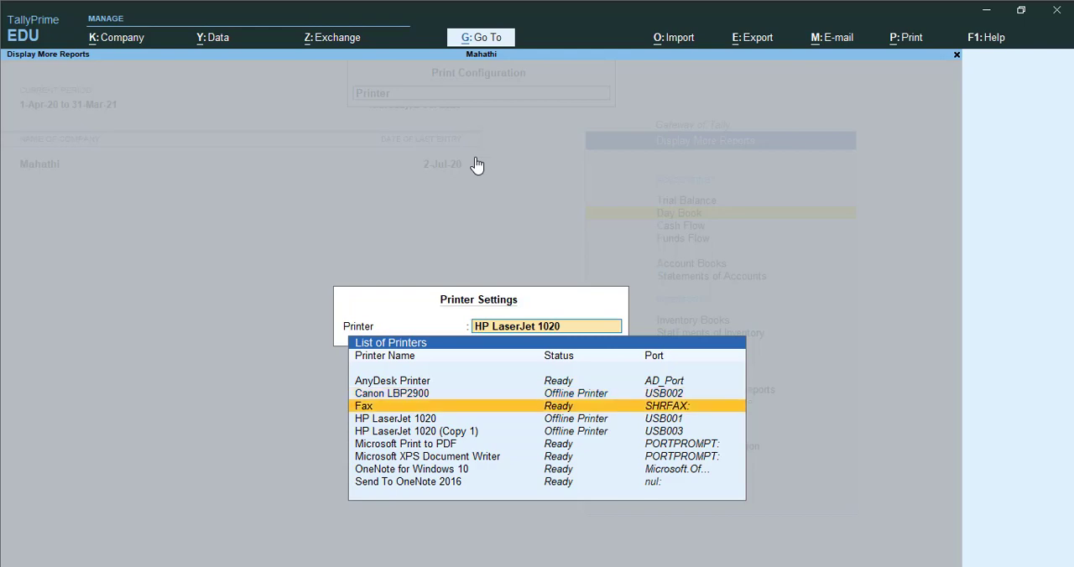
pyautogui.press('Return')
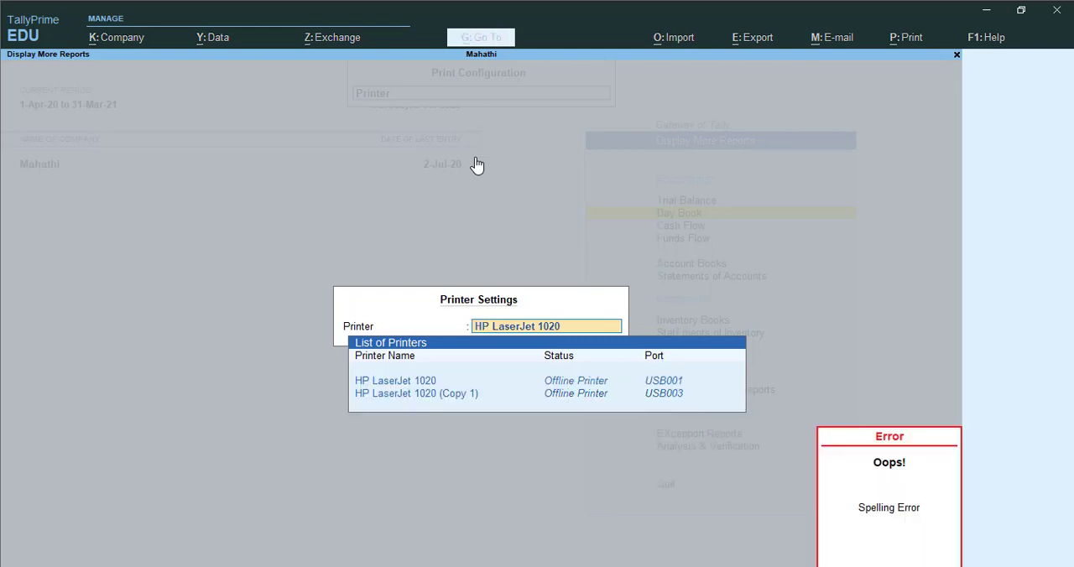
# - Clear the current printer name and set the printer to Microsoft Print to PDF
pyautogui.press('BackSpace')
pyautogui.press('Down')
pyautogui.press('Down')
pyautogui.press('Down')
pyautogui.press('Down')
pyautogui.press('Down')
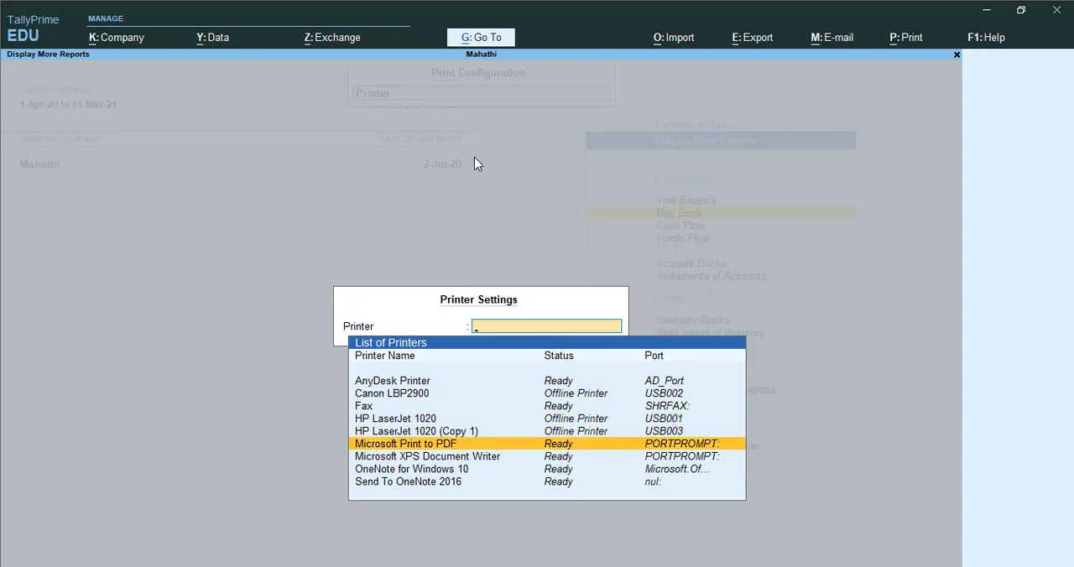
pyautogui.press('Return')
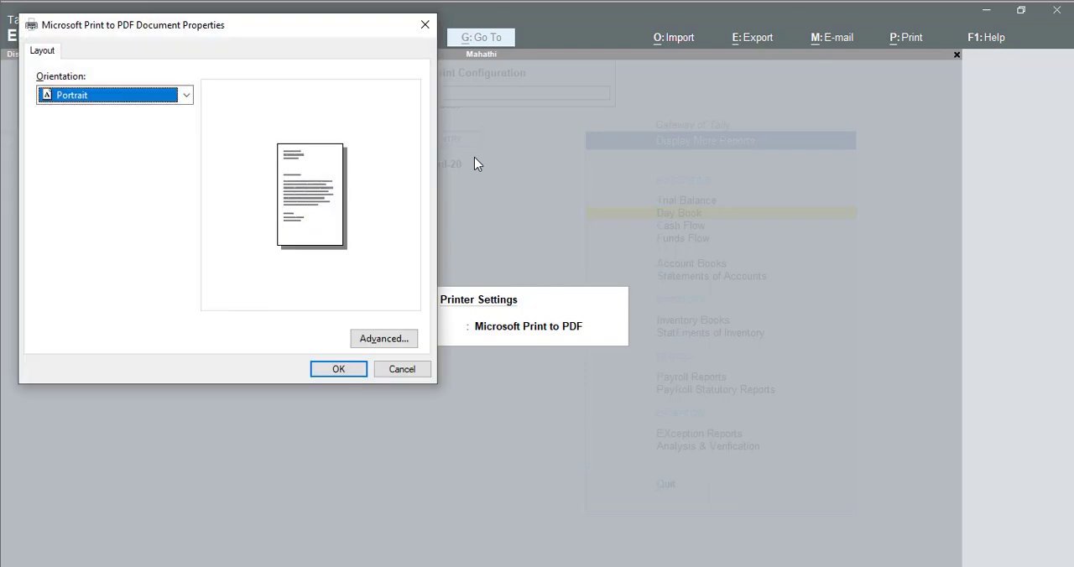
# - Set the PDF printer's paper size to A4 in its advanced options and accept the document properties
pyautogui.click(382, 338)
pyautogui.click(220, 129)
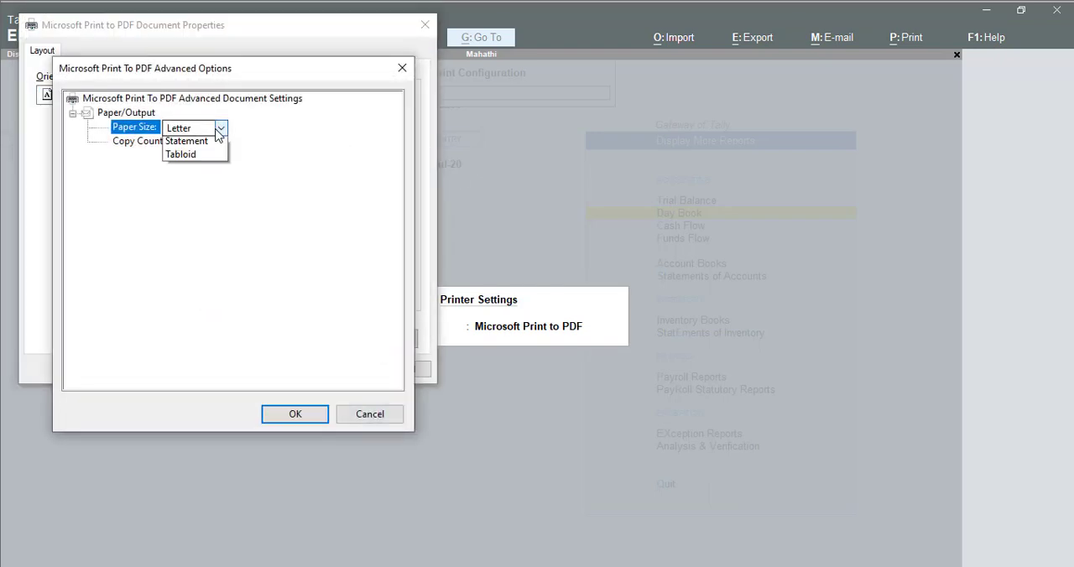
pyautogui.click(193, 158)
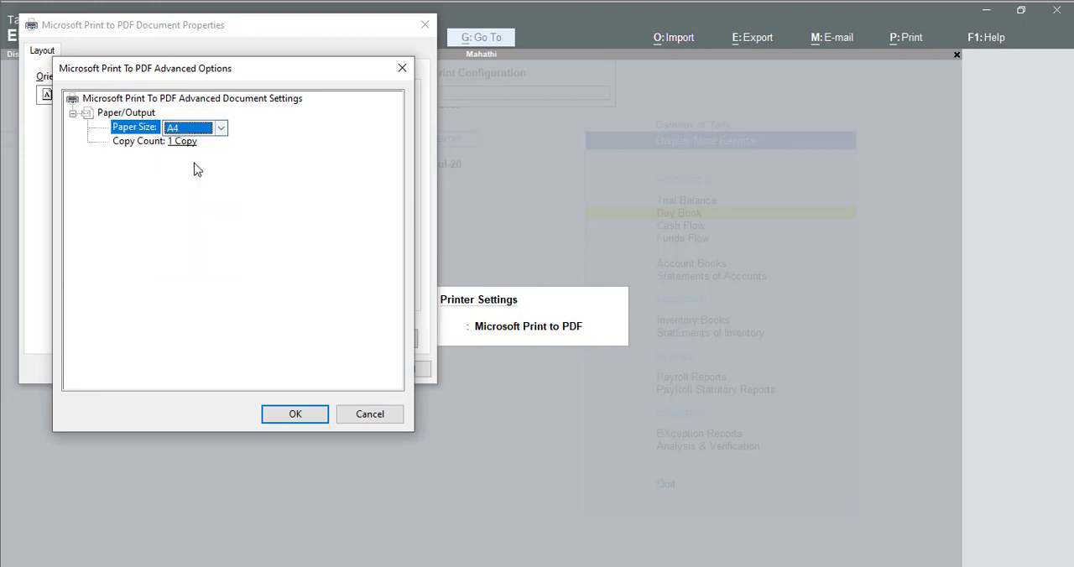
pyautogui.click(285, 424)
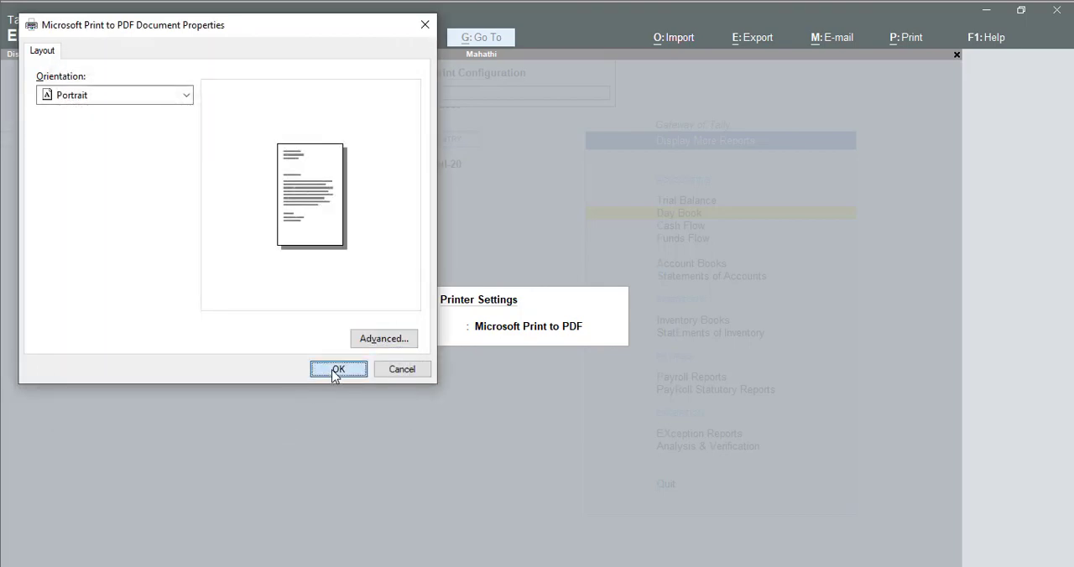
pyautogui.click(336, 369)
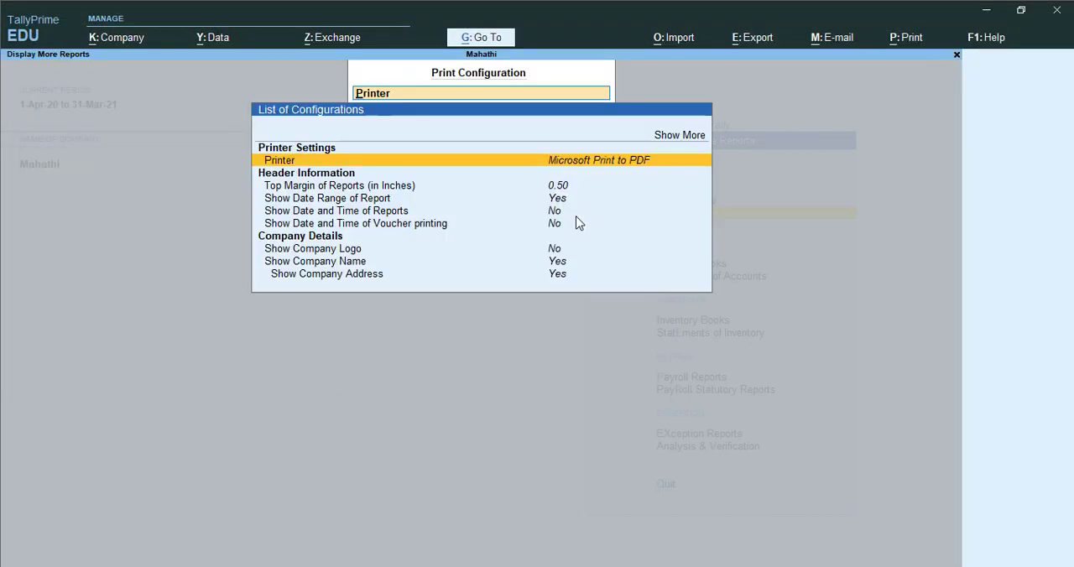
# - Set the top margin of reports to 0.50 inches in the header information
pyautogui.press('Down')
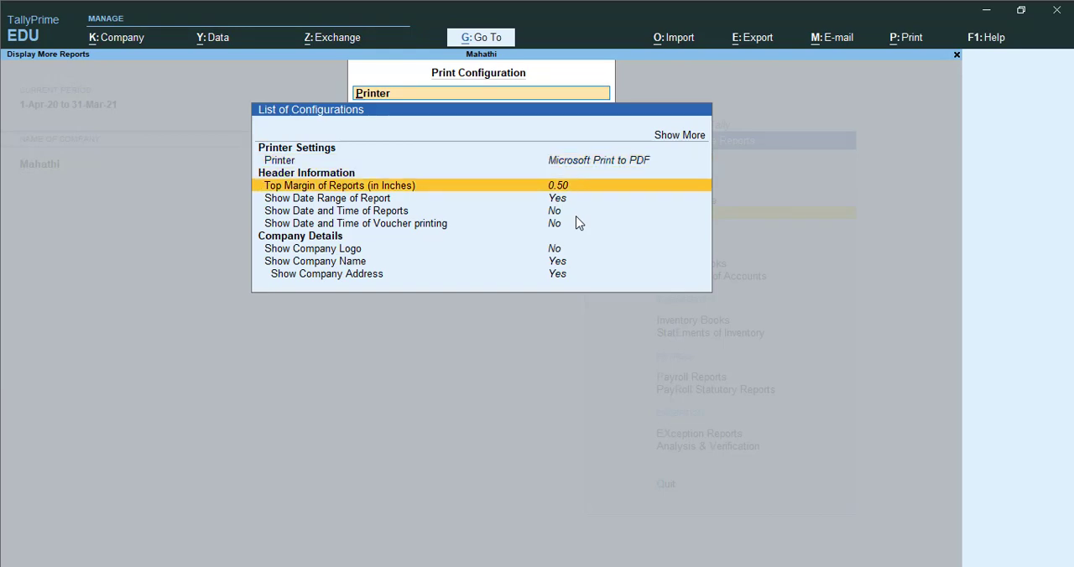
pyautogui.press('Down')
pyautogui.press('Up')
pyautogui.press('Down')
pyautogui.press('Up')
pyautogui.press('Up')
pyautogui.press('Down')
pyautogui.press('Return')
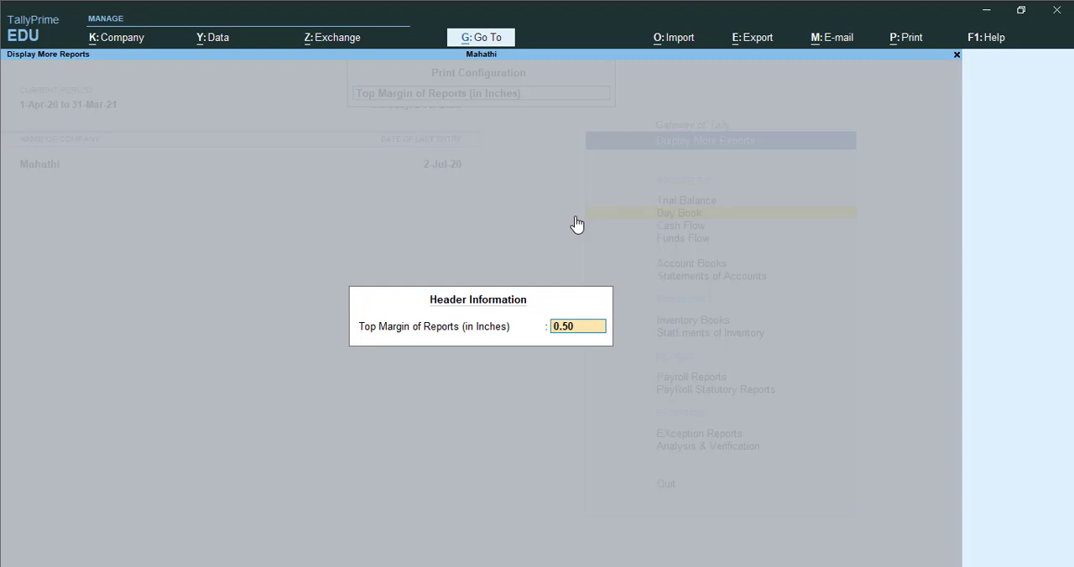
pyautogui.write('2')
pyautogui.write('.5')
pyautogui.press('Return')
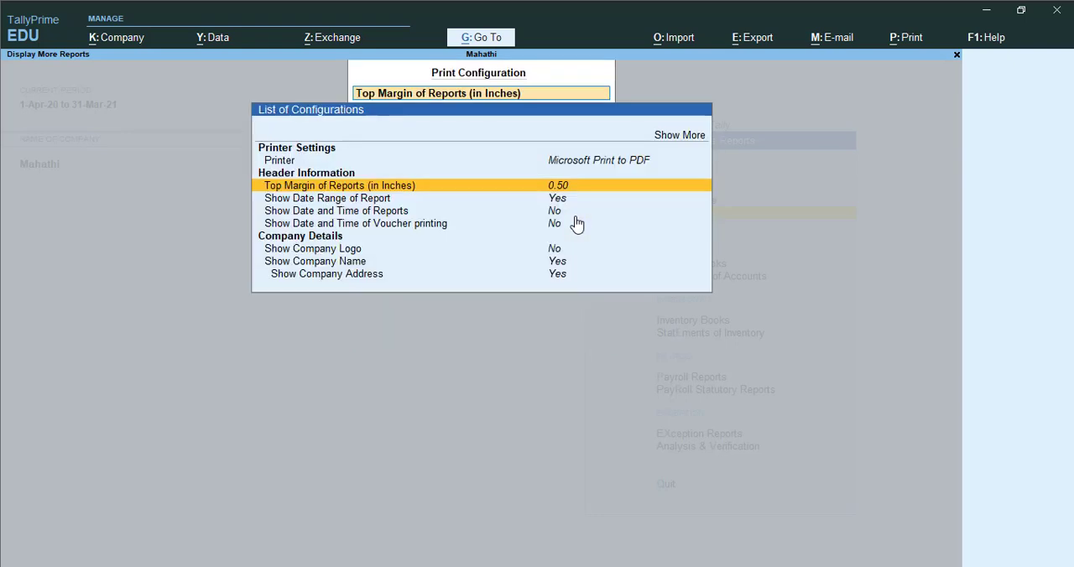
# - Set the header option for showing the date and time of reports to Yes
pyautogui.press('Down')
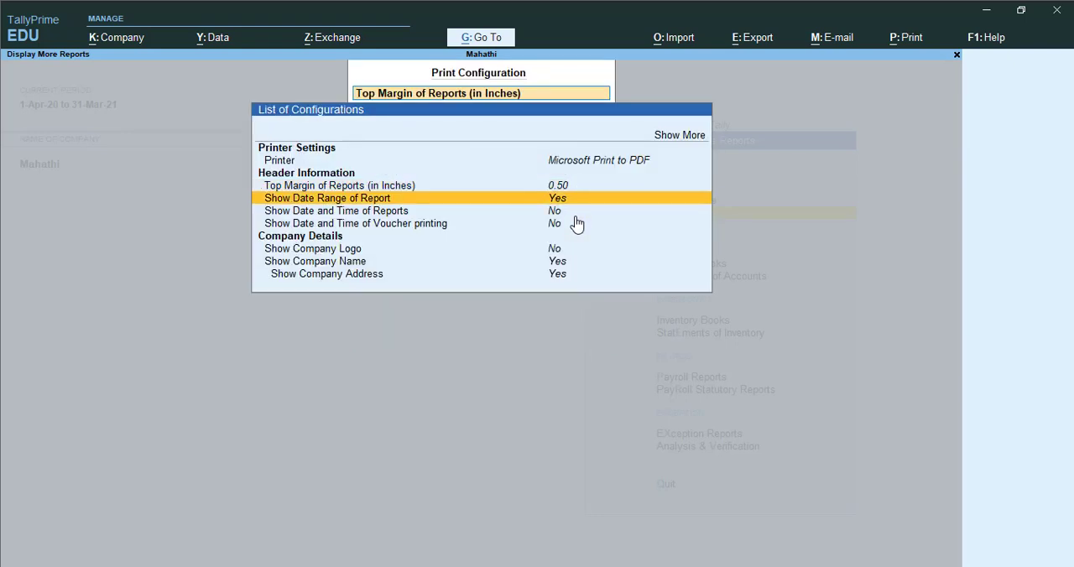
pyautogui.press('Up')
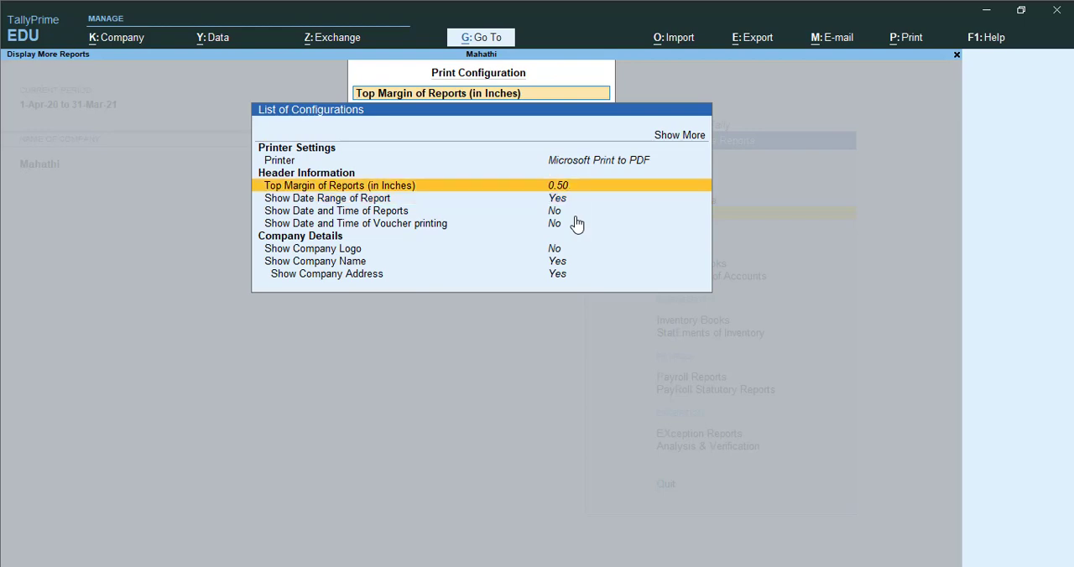
pyautogui.press('Down')
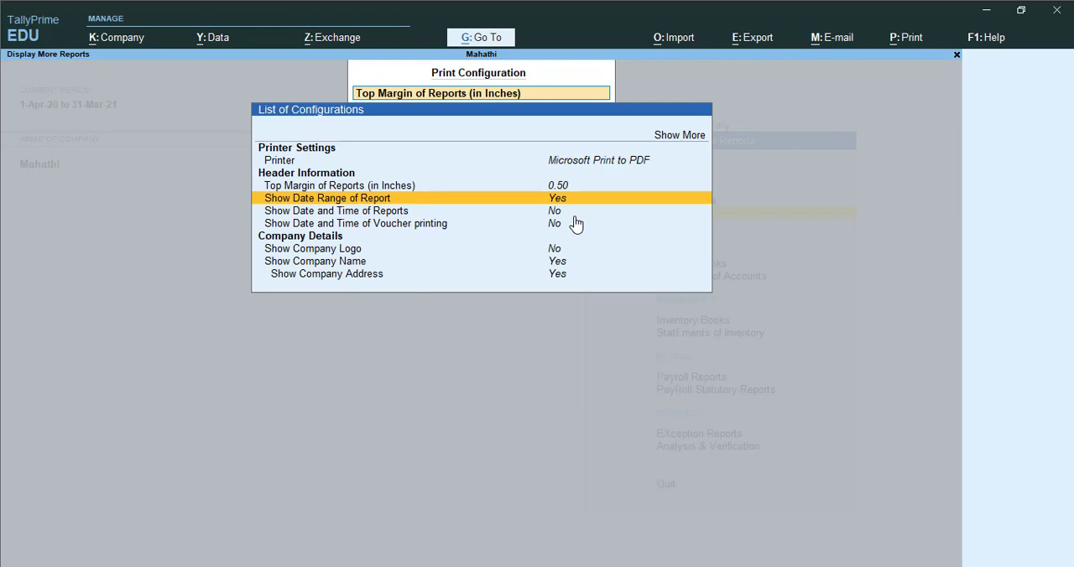
pyautogui.press('Down')
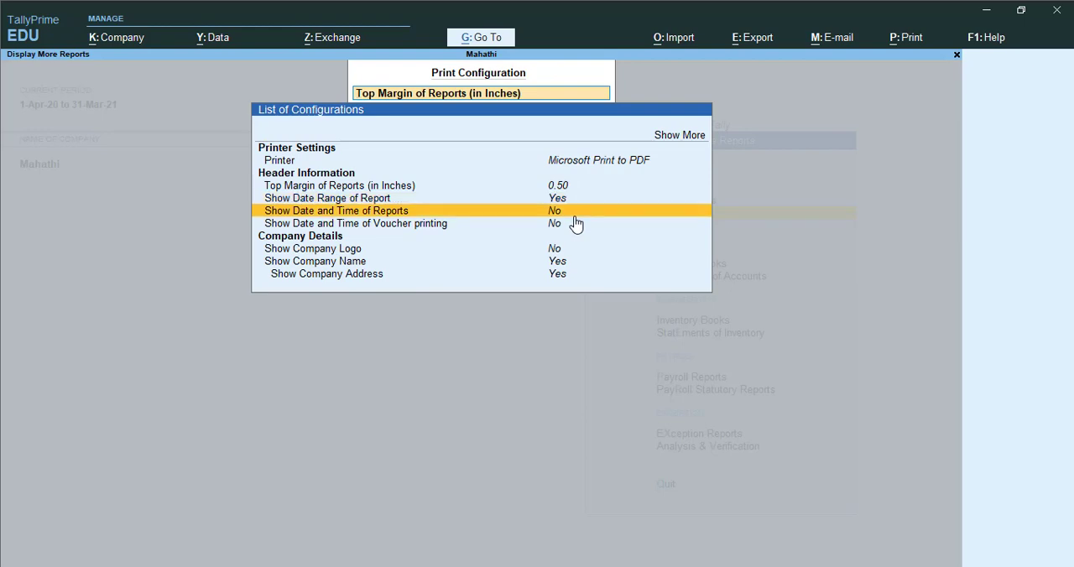
pyautogui.press('Up')
pyautogui.press('Down')
pyautogui.press('Up')
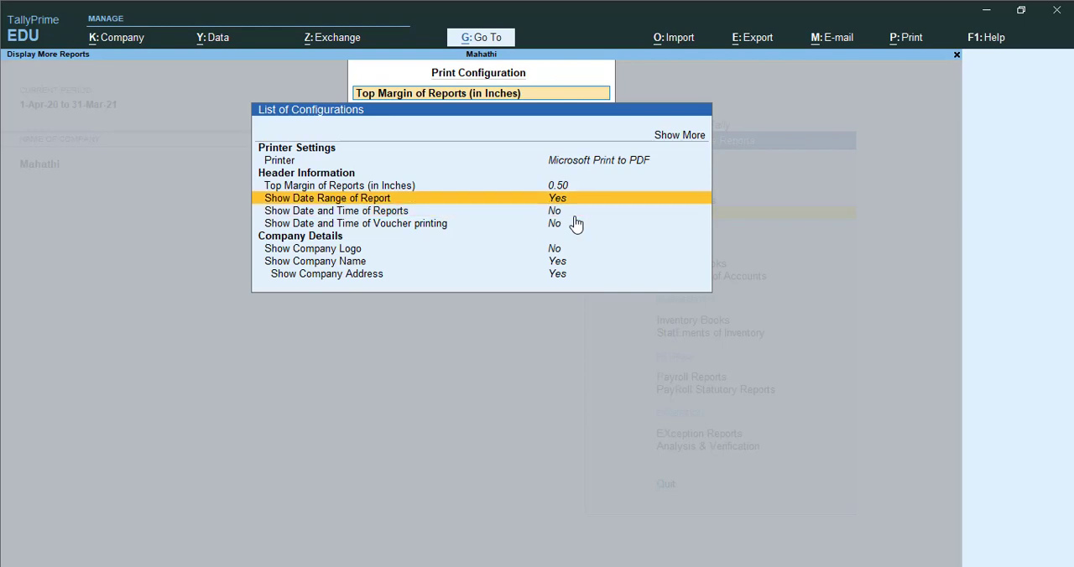
pyautogui.press('Down')
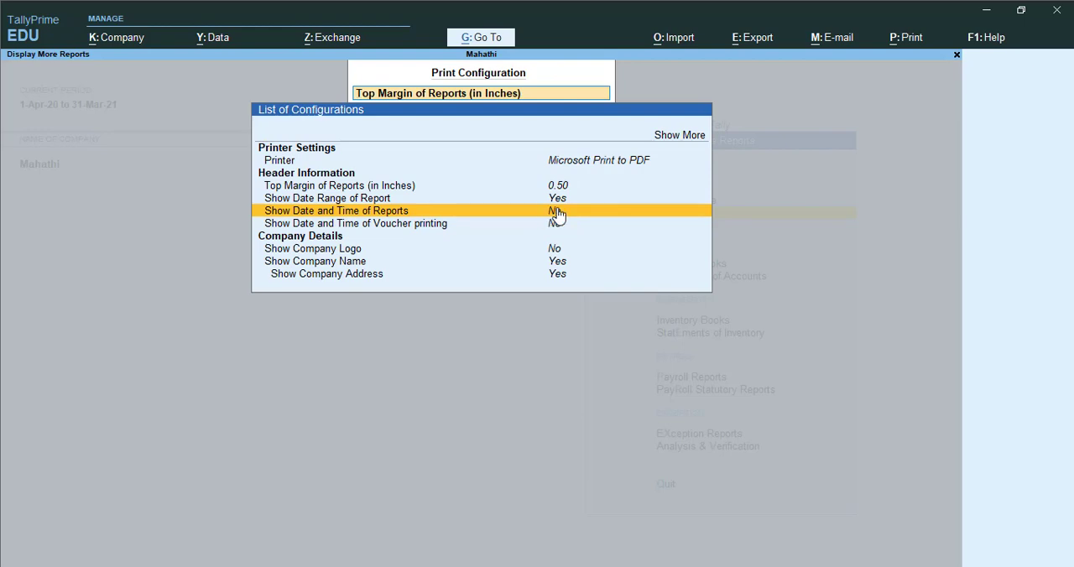
pyautogui.click(459, 216)
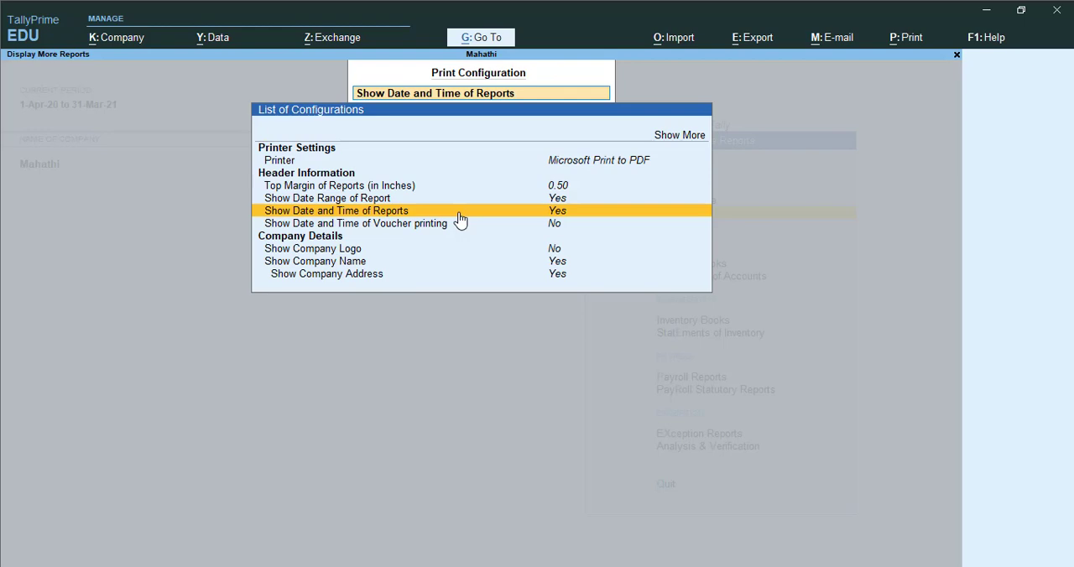
# - Set the header option for showing the date and time of voucher printing to Yes
pyautogui.press('Down')
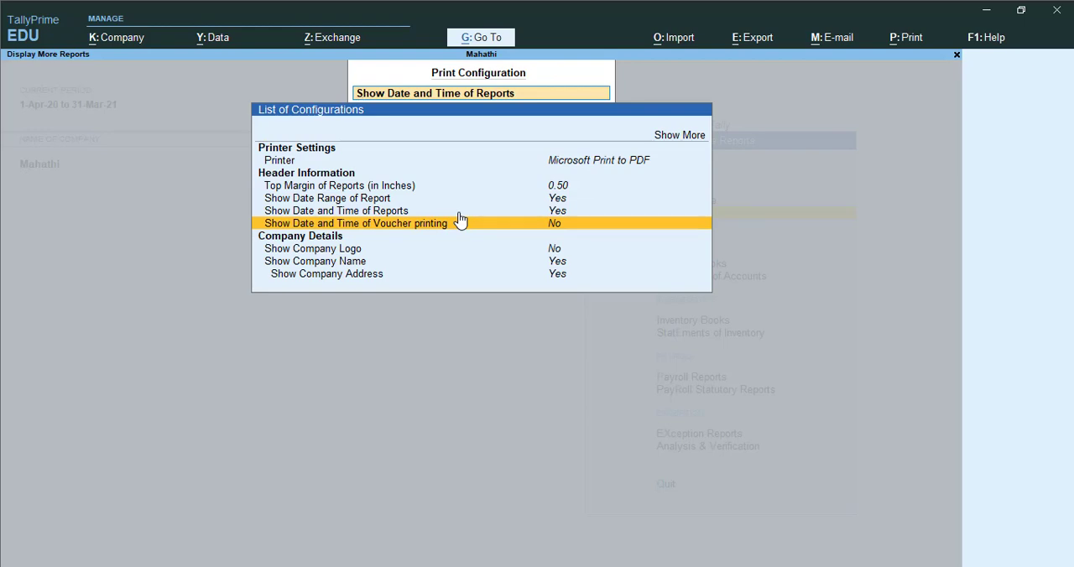
pyautogui.press('Up')
pyautogui.press('Down')
pyautogui.press('Up')
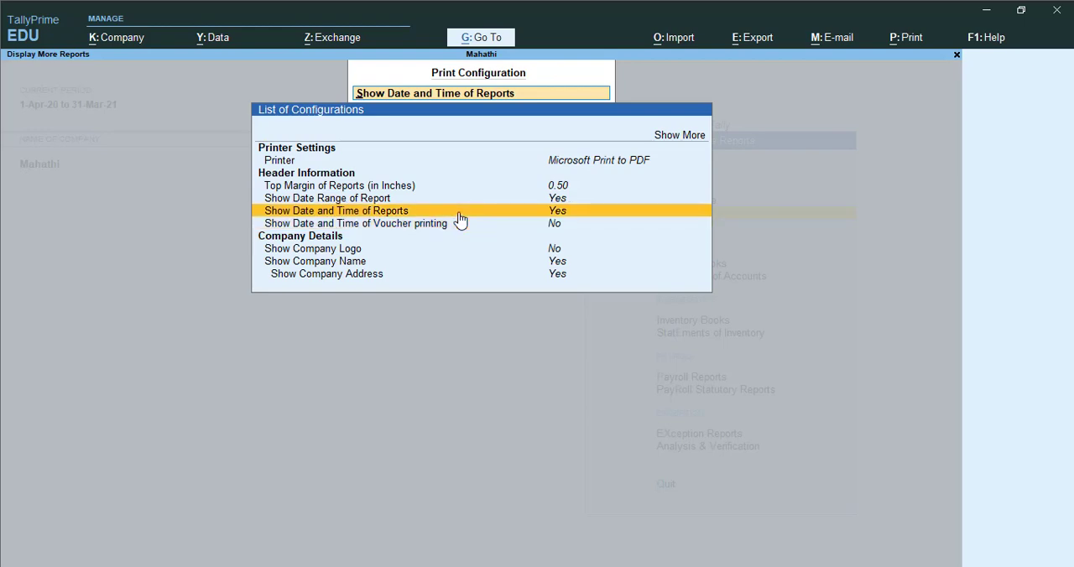
pyautogui.press('Down')
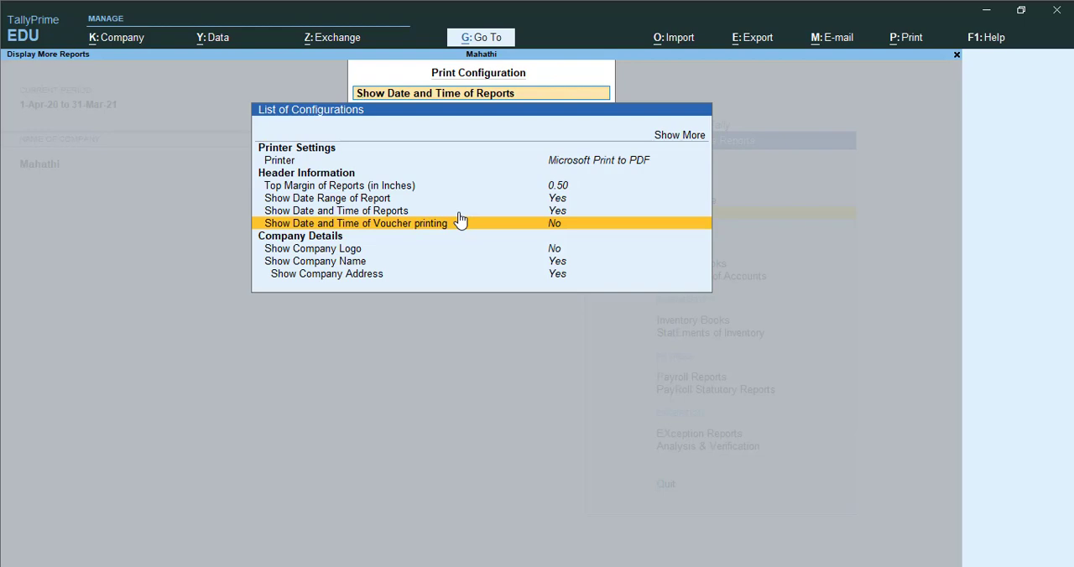
pyautogui.press('Return')
# - Try to turn on the company logo in the company details and reach its image file selection
pyautogui.press('Down')
pyautogui.press('Down')
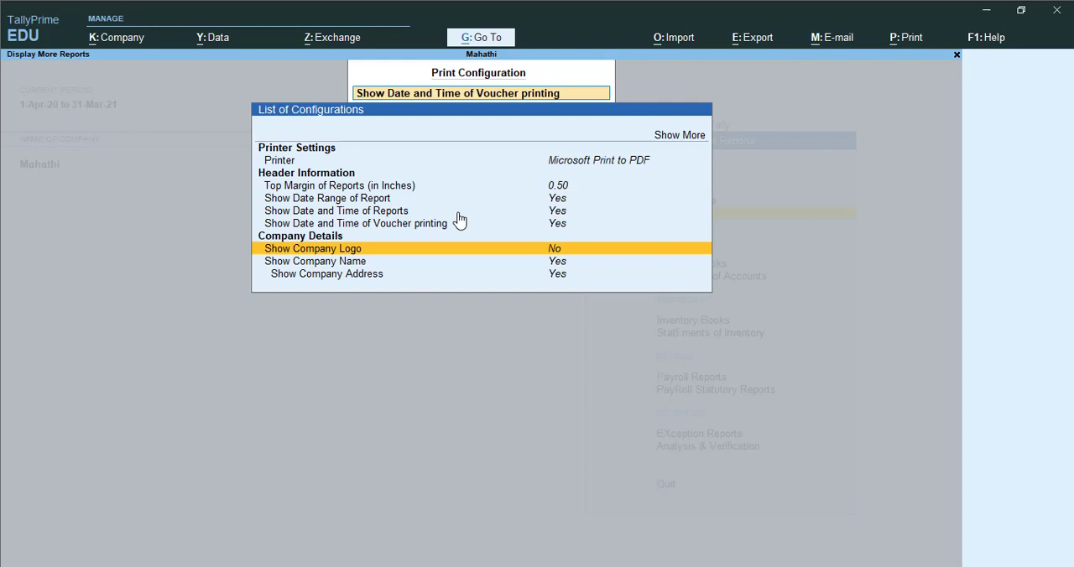
pyautogui.press('Down')
pyautogui.press('Up')
pyautogui.press('Down')
pyautogui.press('Up')
pyautogui.press('Return')
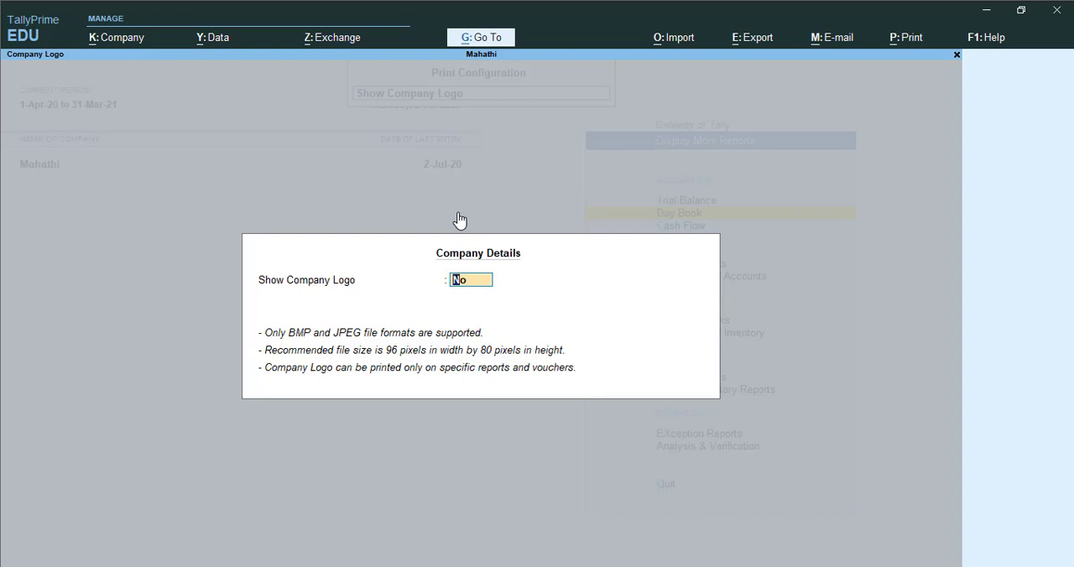
pyautogui.press('y')
pyautogui.press('Return')
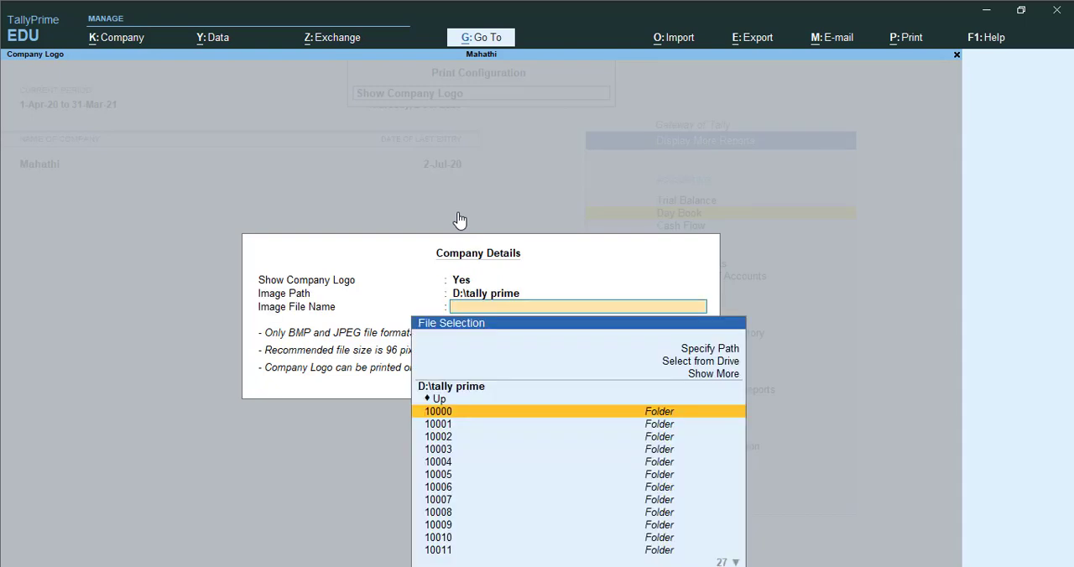
# - Look through the folders under D:\tally prime for a logo image and leave the company logo turned off
pyautogui.press('Down')
pyautogui.press('Down')
pyautogui.press('Down')
pyautogui.press('Down')
pyautogui.press('Down')
pyautogui.press('Down')
pyautogui.press('Down')
pyautogui.press('Down')
pyautogui.press('Down')
pyautogui.press('Down')
pyautogui.press('Down')
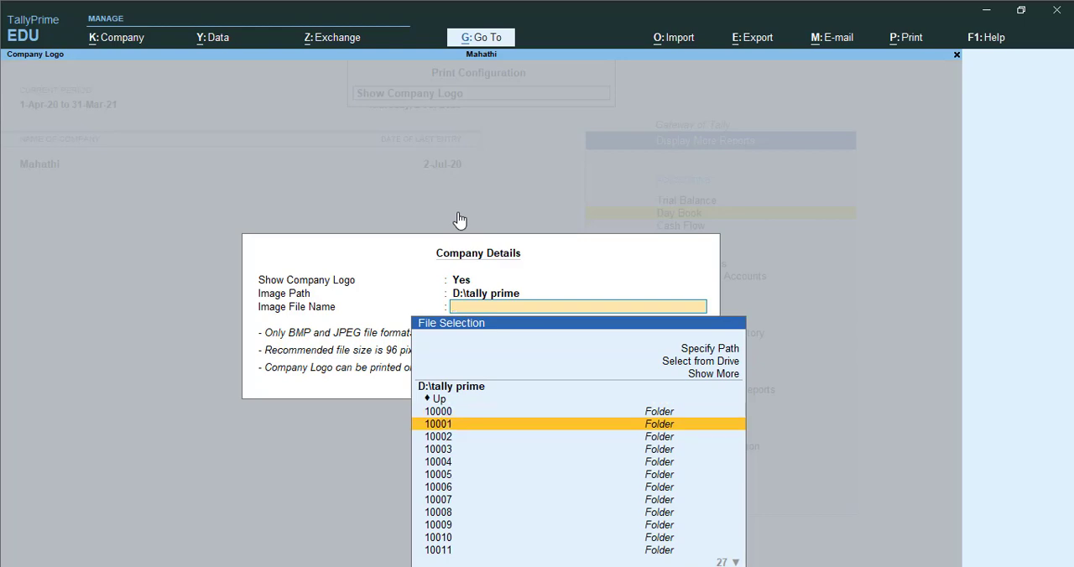
pyautogui.press('Up')
pyautogui.press('Up')
pyautogui.press('Up')
pyautogui.press('Up')
pyautogui.press('Up')
pyautogui.press('Up')
pyautogui.press('Up')
pyautogui.press('Up')
pyautogui.press('Up')
pyautogui.press('Up')
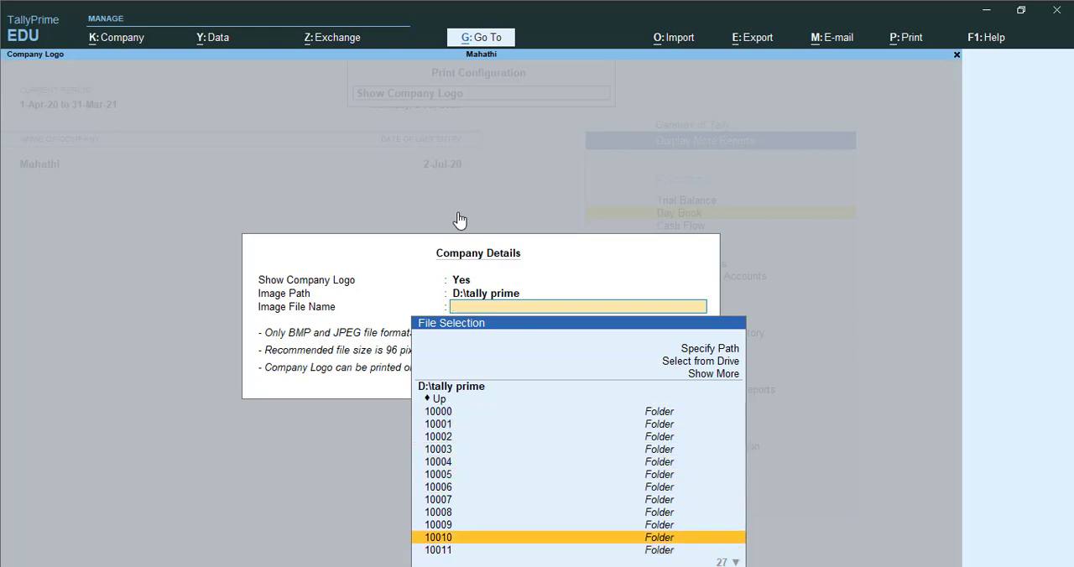
pyautogui.press('Up')
pyautogui.press('Up')
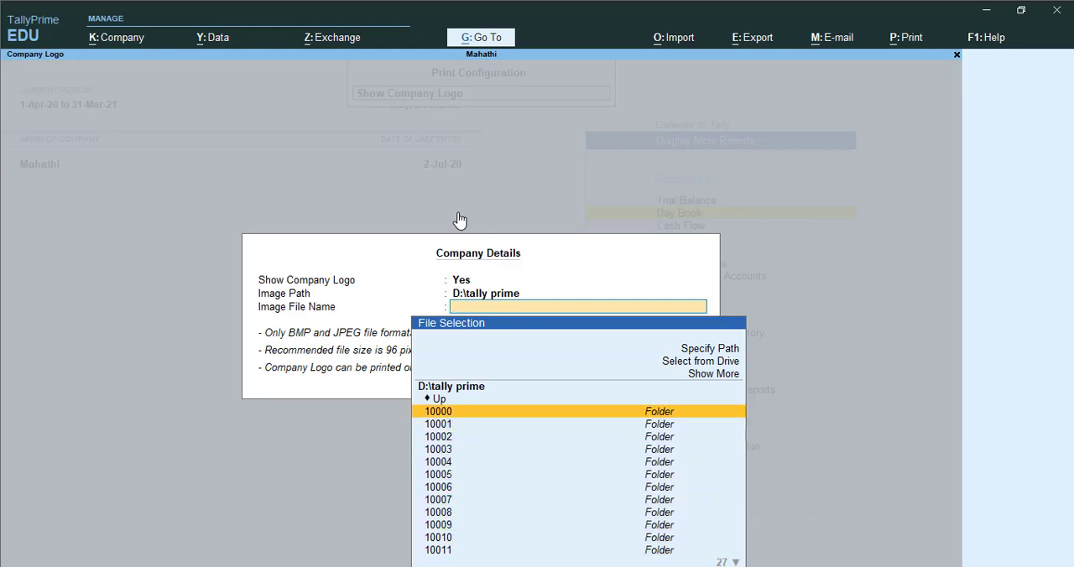
pyautogui.press('Escape')
pyautogui.press('Escape')
pyautogui.press('Return')
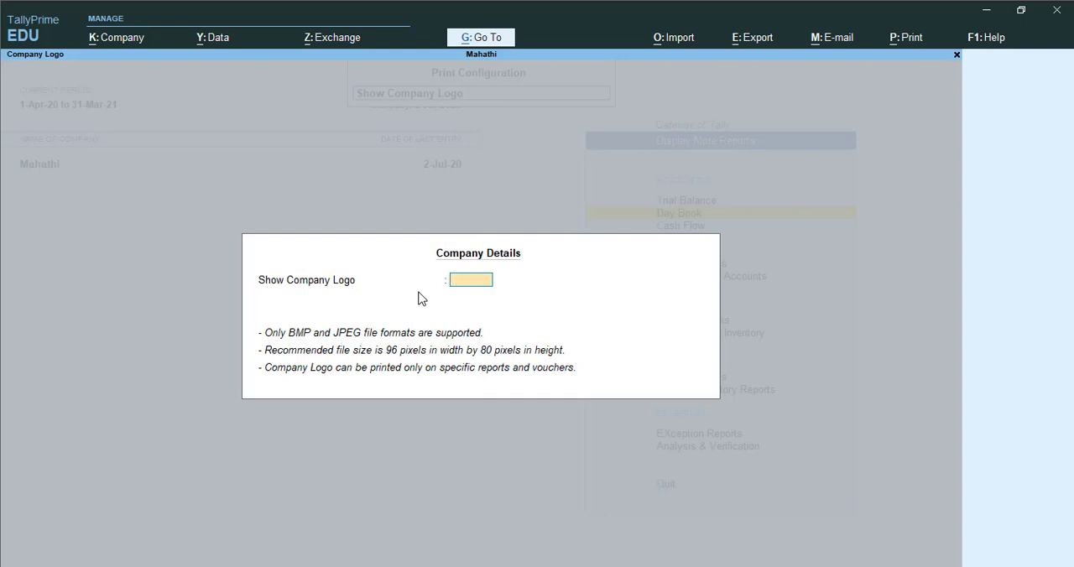
pyautogui.press('Return')
# - Review the company name and address options and expand the configuration list to show more settings
pyautogui.press('Down')
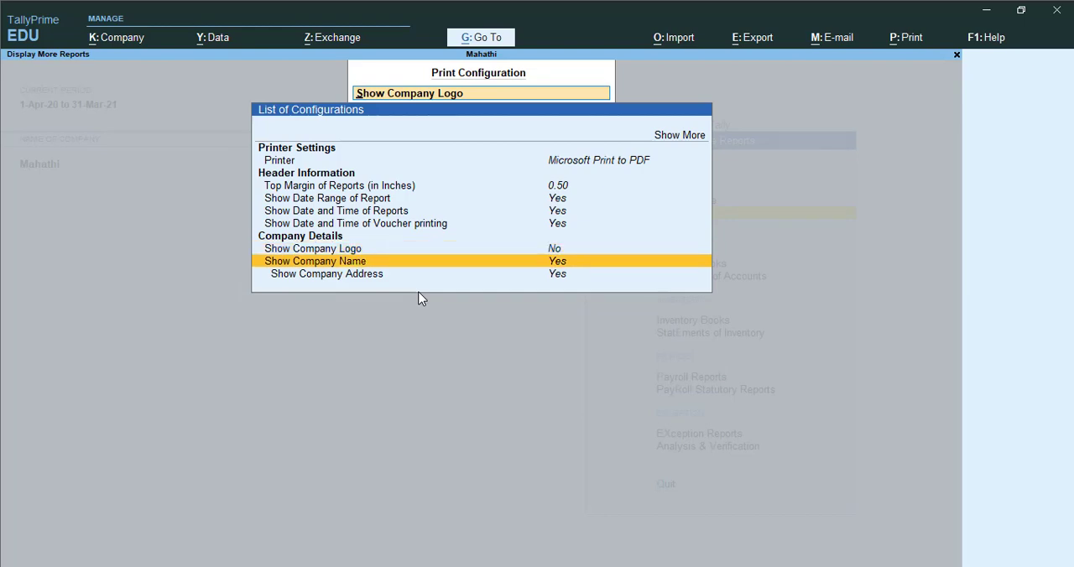
pyautogui.press('Down')
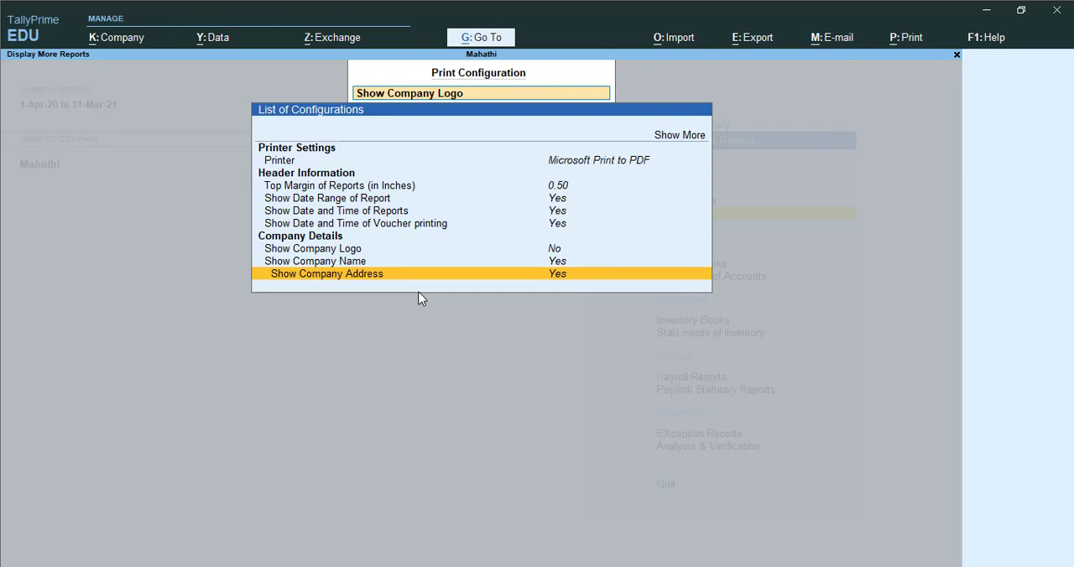
pyautogui.press('Up')
pyautogui.press('Up')
pyautogui.press('Up')
pyautogui.press('Up')
pyautogui.press('Up')
pyautogui.press('Up')
pyautogui.press('Up')
pyautogui.press('Up')
pyautogui.press('Up')
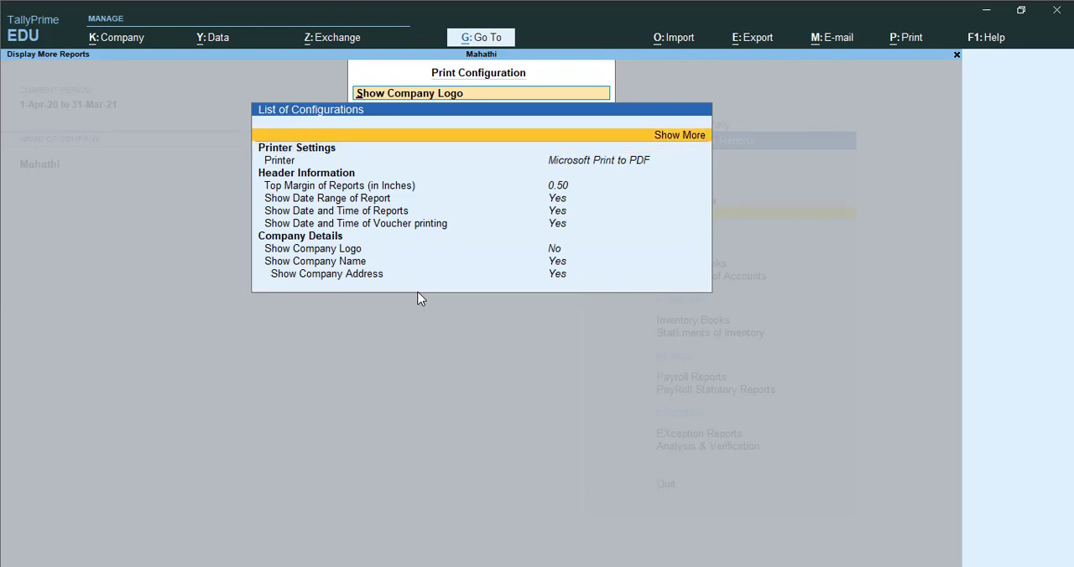
pyautogui.hotkey('ctrl', 'shift', 'd')
pyautogui.moveTo(669, 172)
pyautogui.mouseDown()
pyautogui.moveTo(675, 152)
pyautogui.moveTo(708, 143)
pyautogui.mouseUp()
pyautogui.press('Escape')
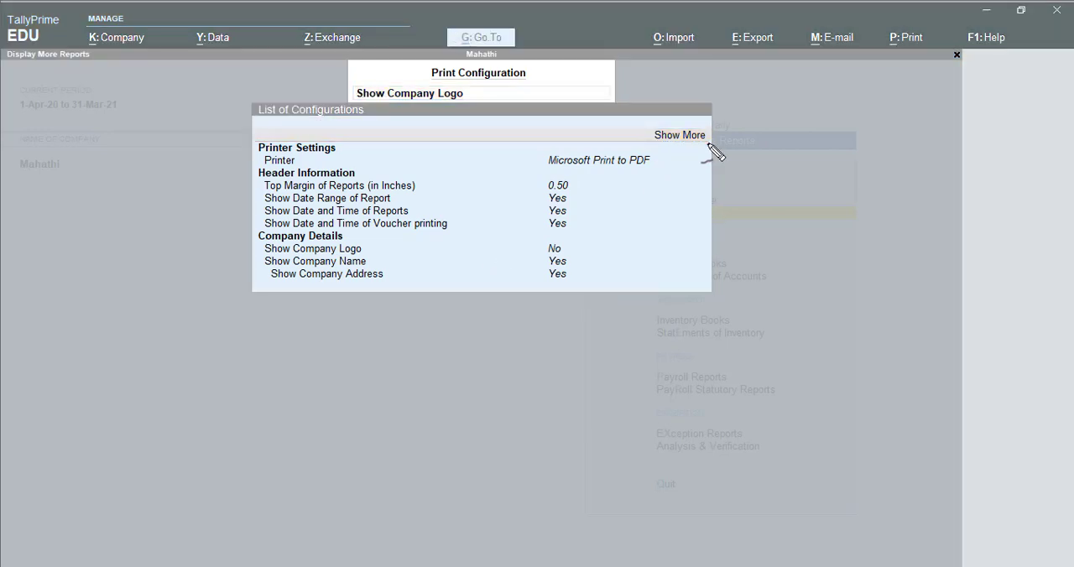
pyautogui.click(708, 141)
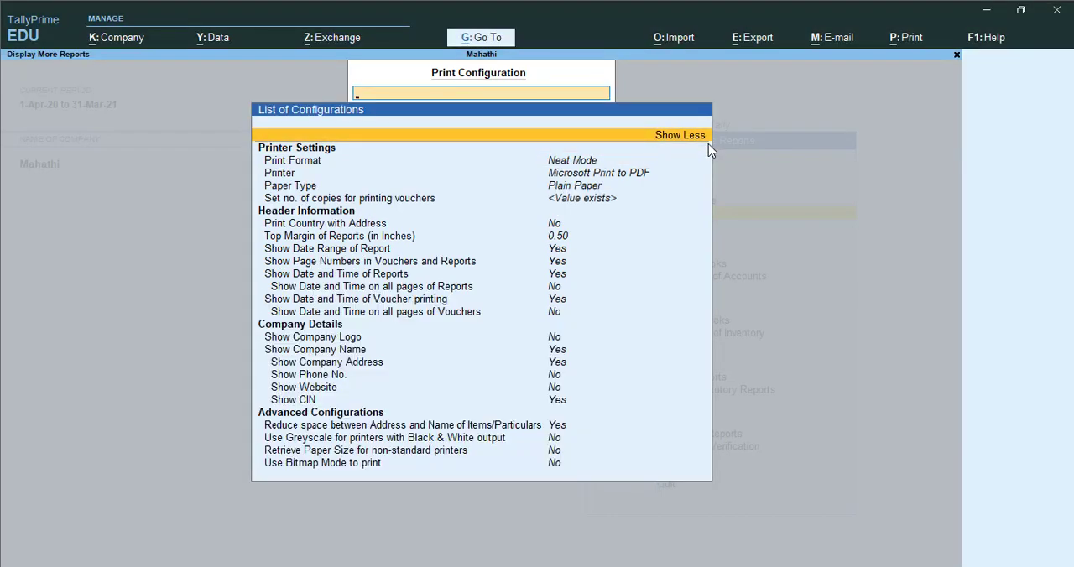
# - Compare the dot matrix, neat and quick/draft print formats and choose Neat Mode
pyautogui.press('Down')
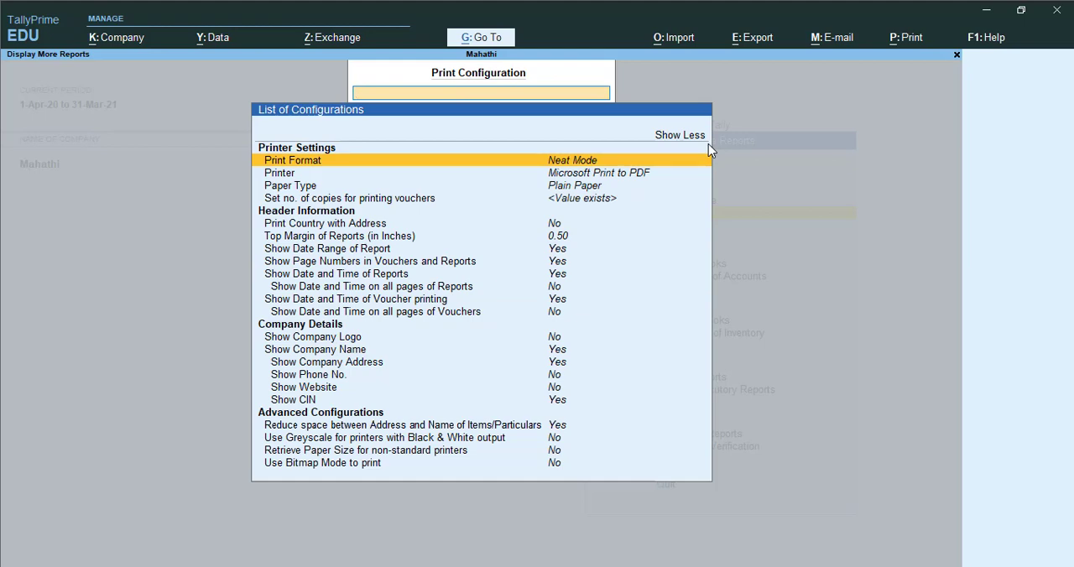
pyautogui.press('Return')
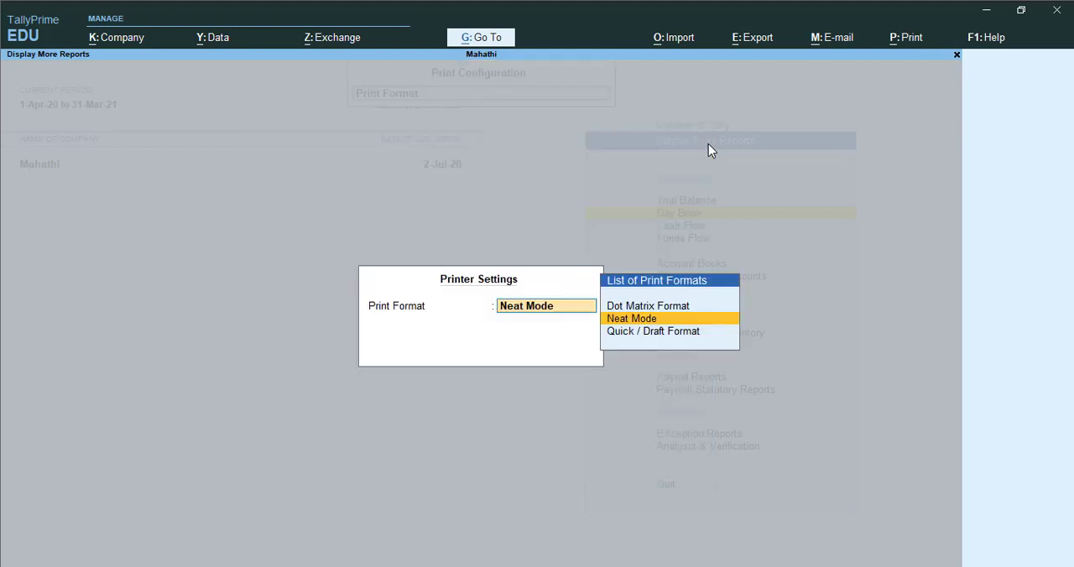
pyautogui.press('Up')
pyautogui.press('Down')
pyautogui.press('Down')
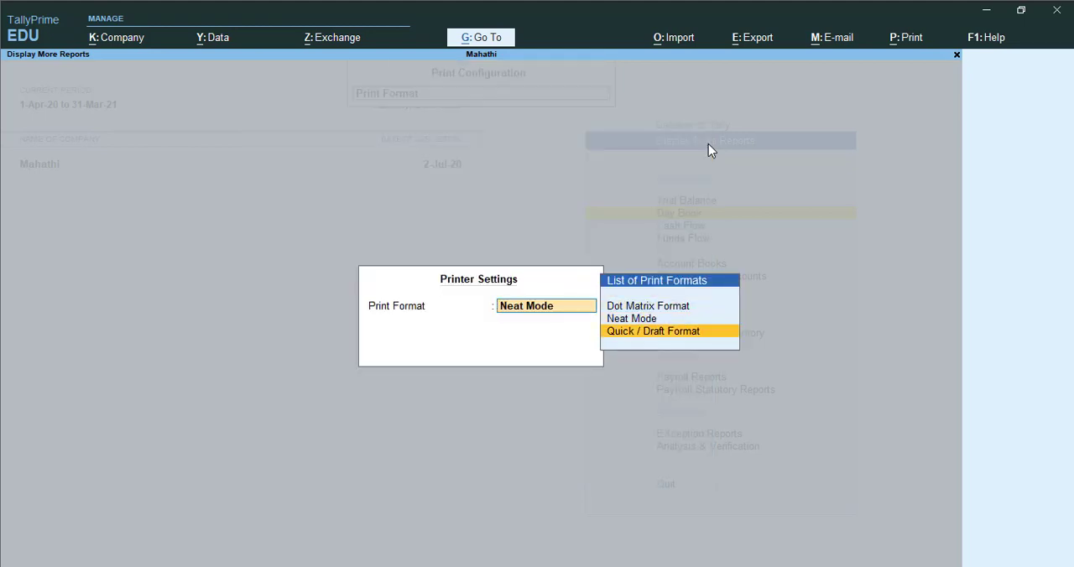
pyautogui.press('Up')
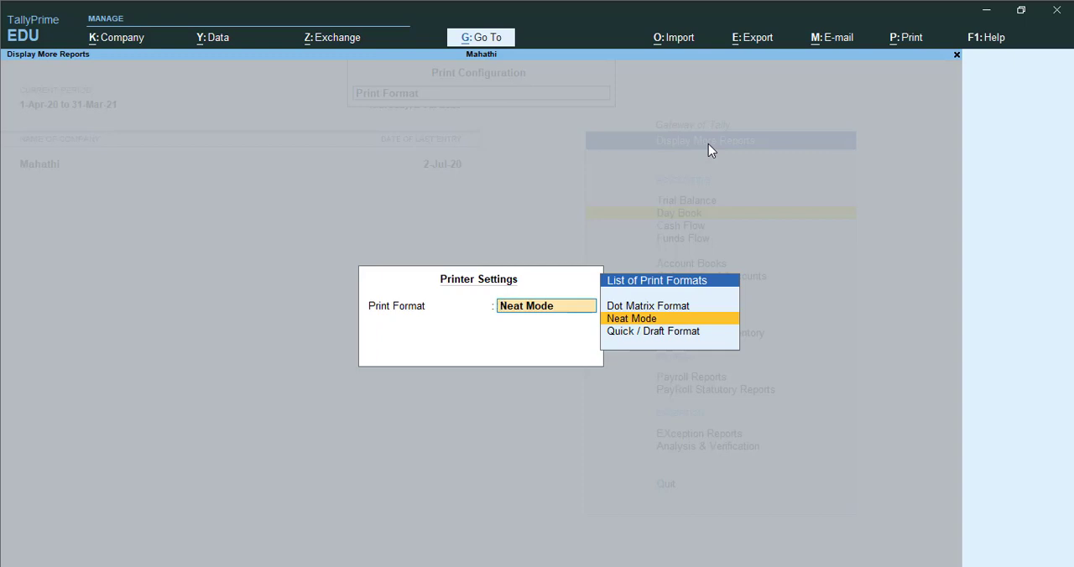
pyautogui.press('Up')
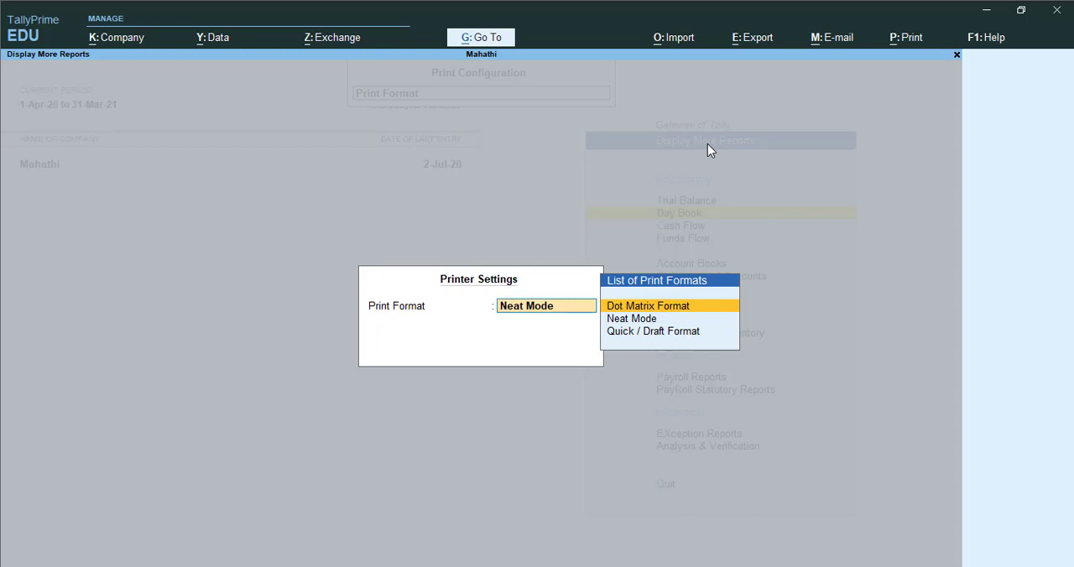
pyautogui.press('Down')
pyautogui.press('Up')
pyautogui.press('Down')
pyautogui.press('Down')
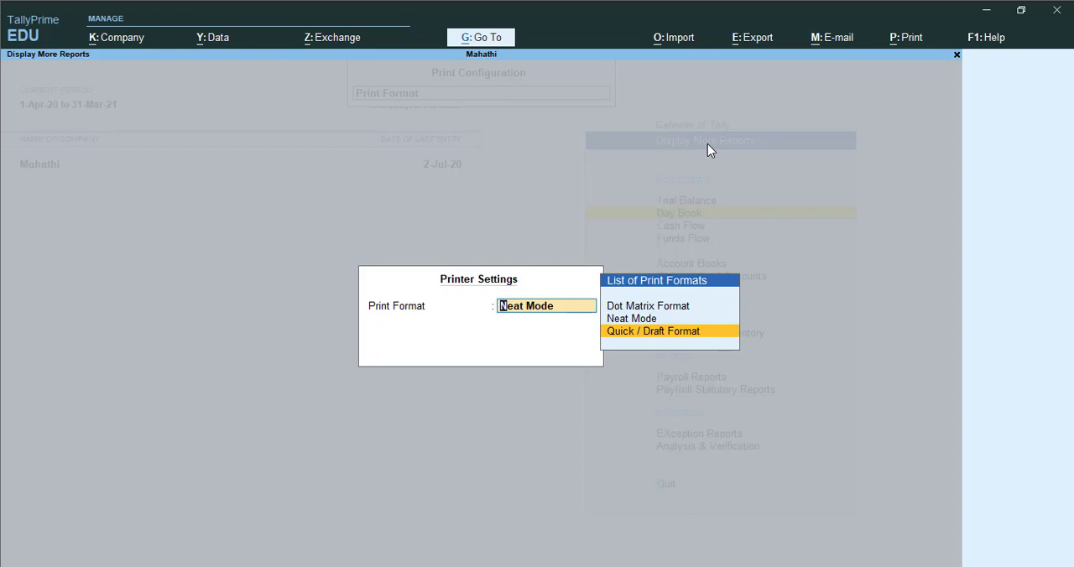
pyautogui.press('Up')
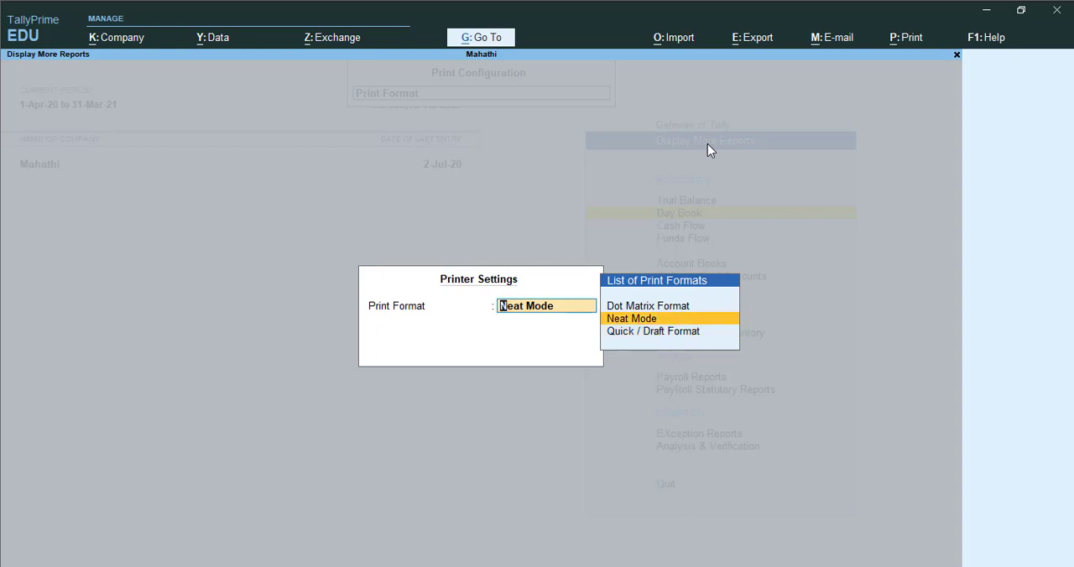
pyautogui.press('Return')
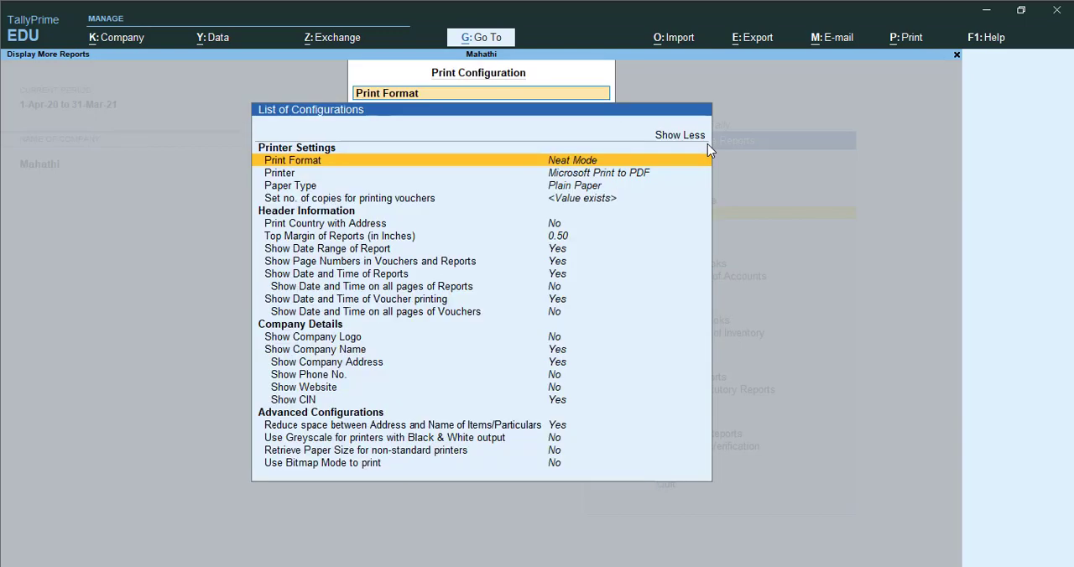
# - Set the paper type in the printer settings to Pre-Printed Paper
pyautogui.press('Down')
pyautogui.press('Down')
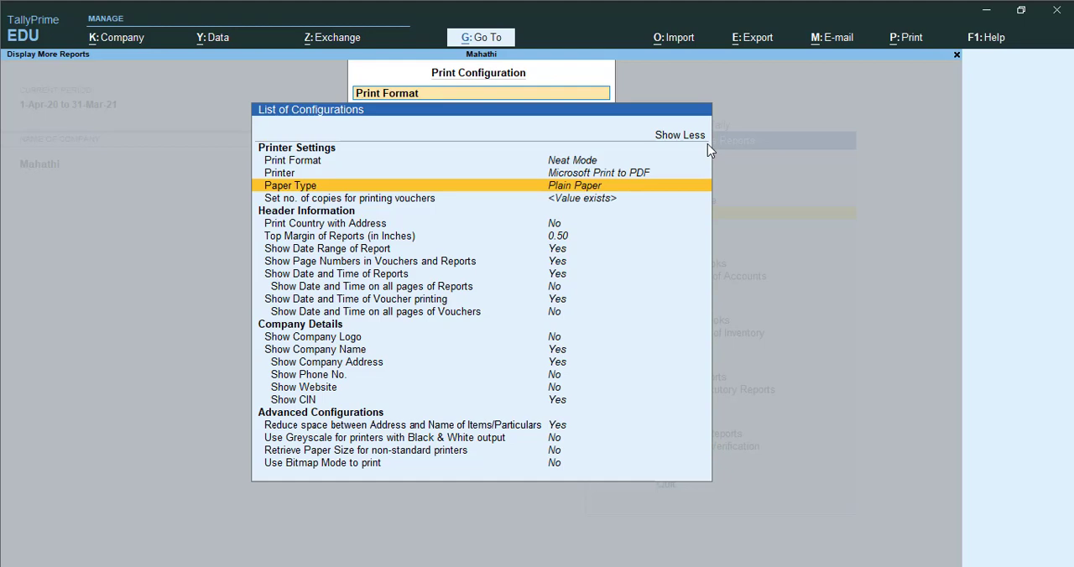
pyautogui.press('Return')
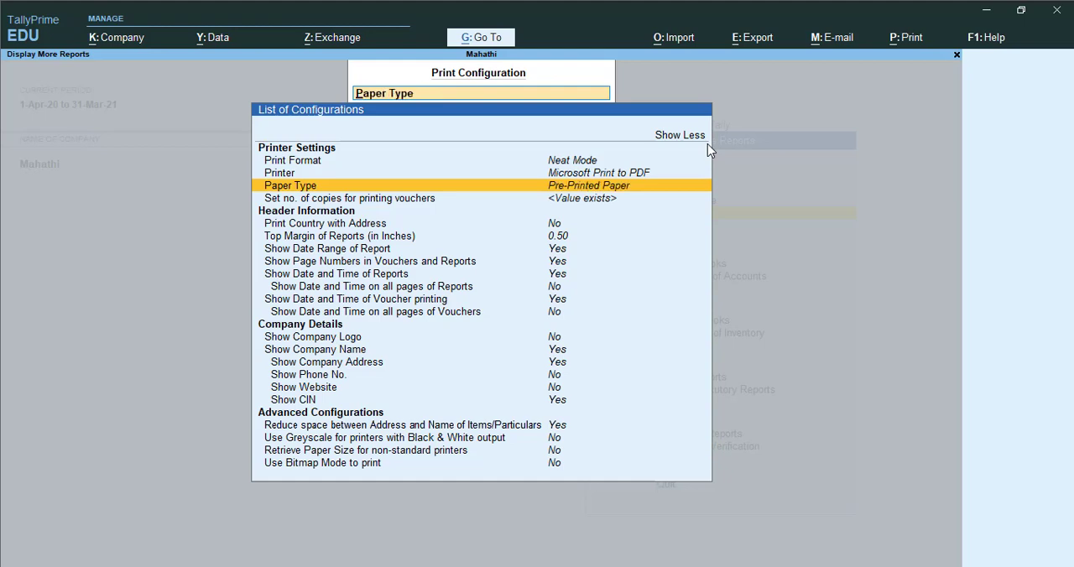
# - Set the paper type in the printer settings to Plain Paper
pyautogui.press('Return')
pyautogui.press('Return')
pyautogui.press('Return')
# - Review the number of copies for each voucher type, from Sales Invoice to Purchase Order, and accept the settings
pyautogui.press('Down')
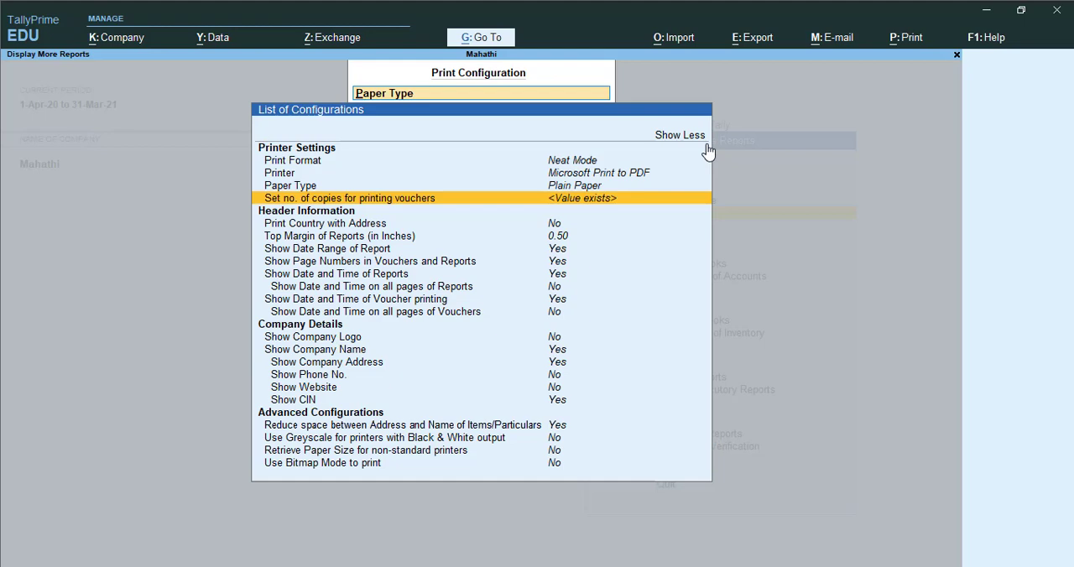
pyautogui.press('Return')
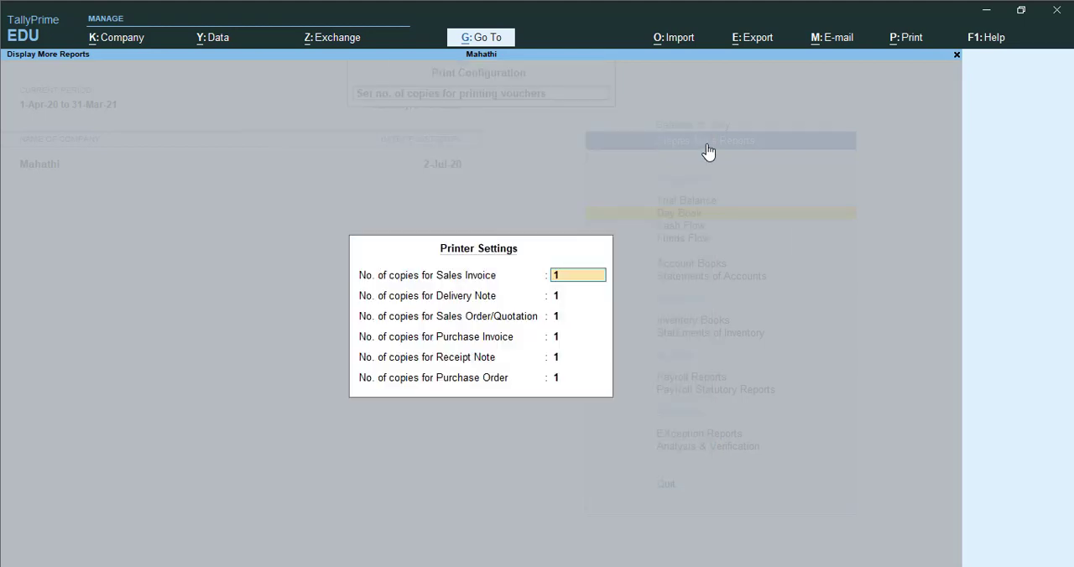
pyautogui.press('Return')
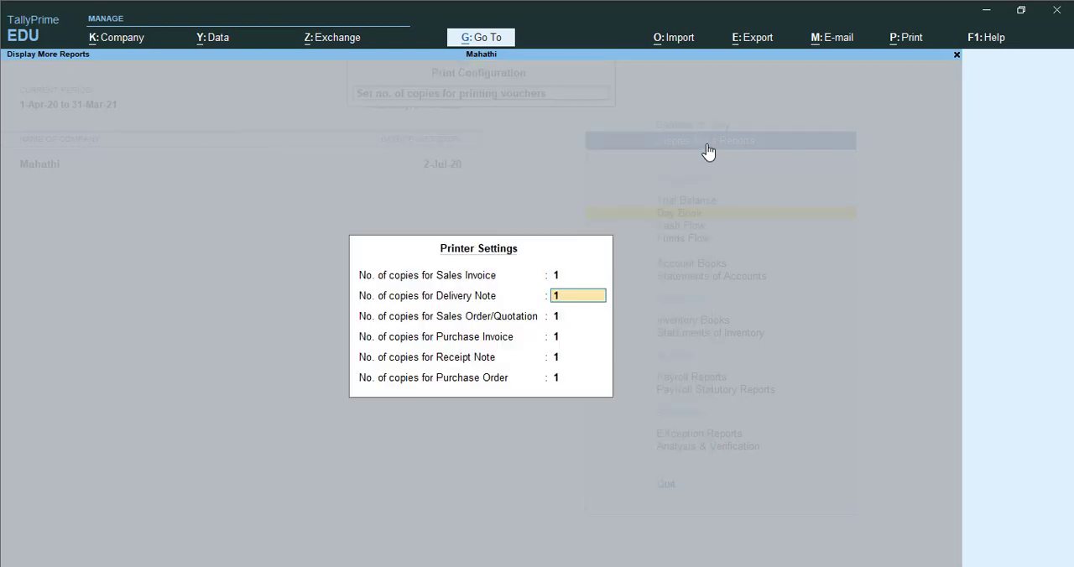
pyautogui.press('Return')
pyautogui.press('Return')
pyautogui.press('Return')
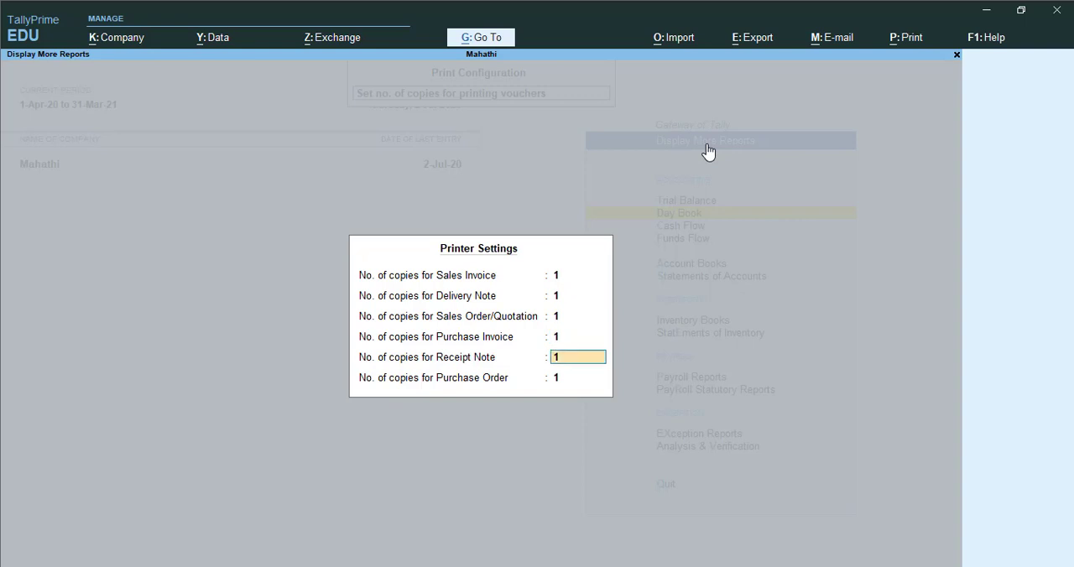
pyautogui.press('Return')
pyautogui.press('Up')
pyautogui.press('Up')
pyautogui.press('Up')
pyautogui.press('Up')
pyautogui.press('Up')
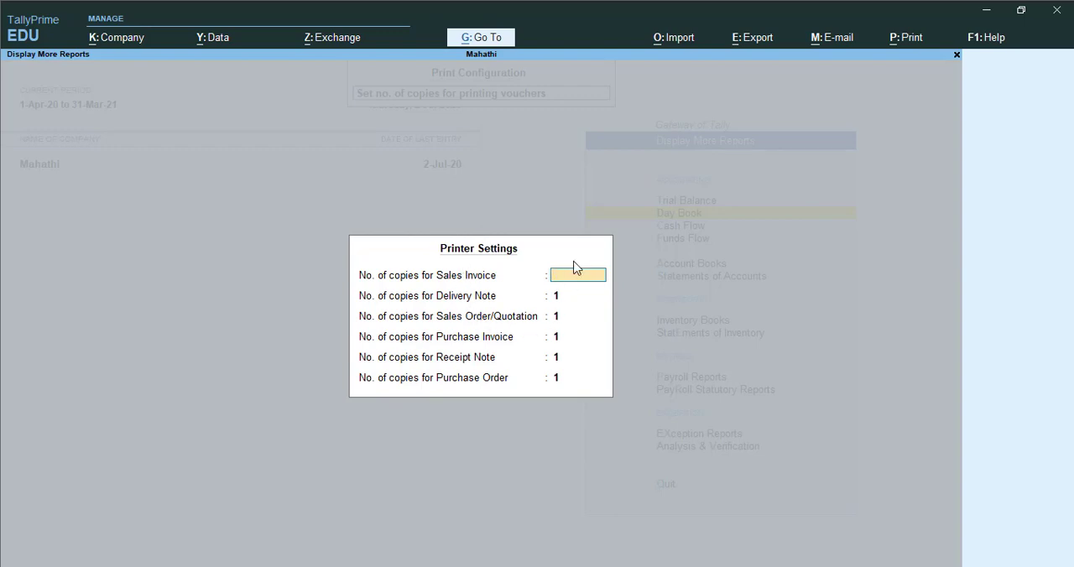
pyautogui.hotkey('ctrl', 'a')
# - Enable printing the country with the address in the header information
pyautogui.press('Down')
pyautogui.press('Down')
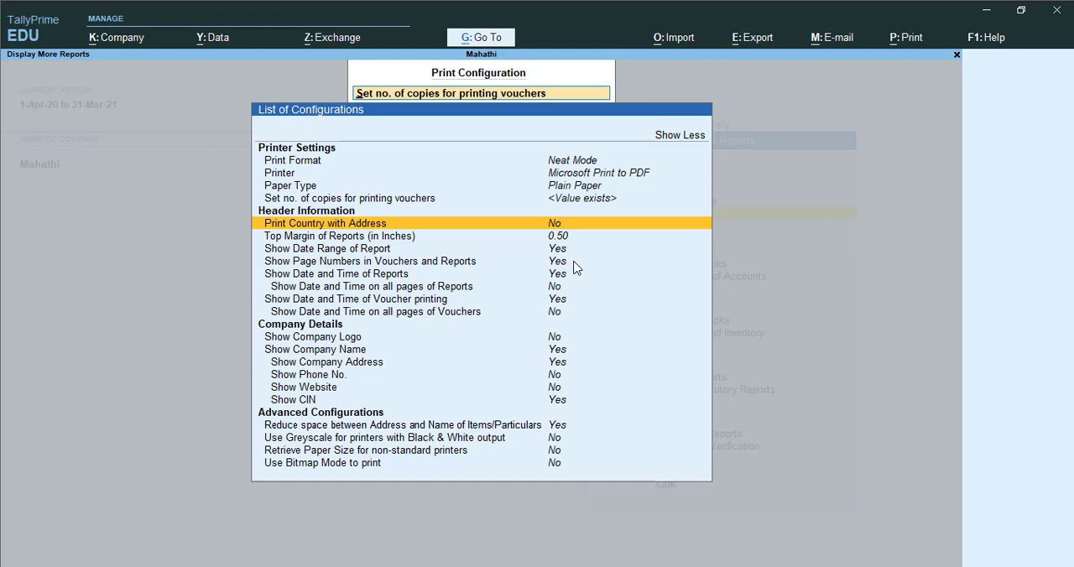
pyautogui.press('Return')
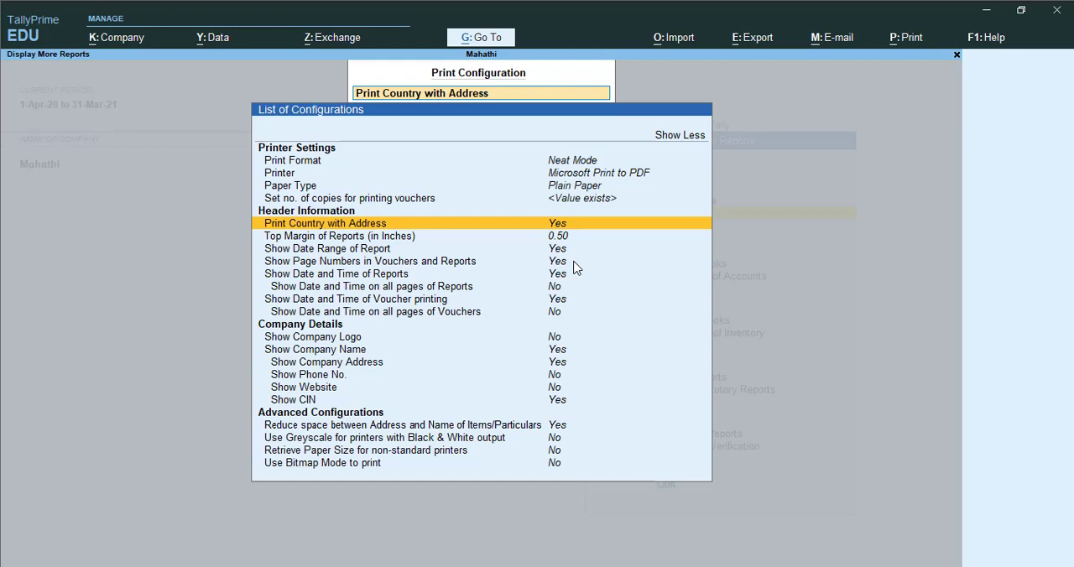
# - Review the header options for report date range, page numbers, and date and time on reports and vouchers
pyautogui.press('Down')
pyautogui.press('Down')
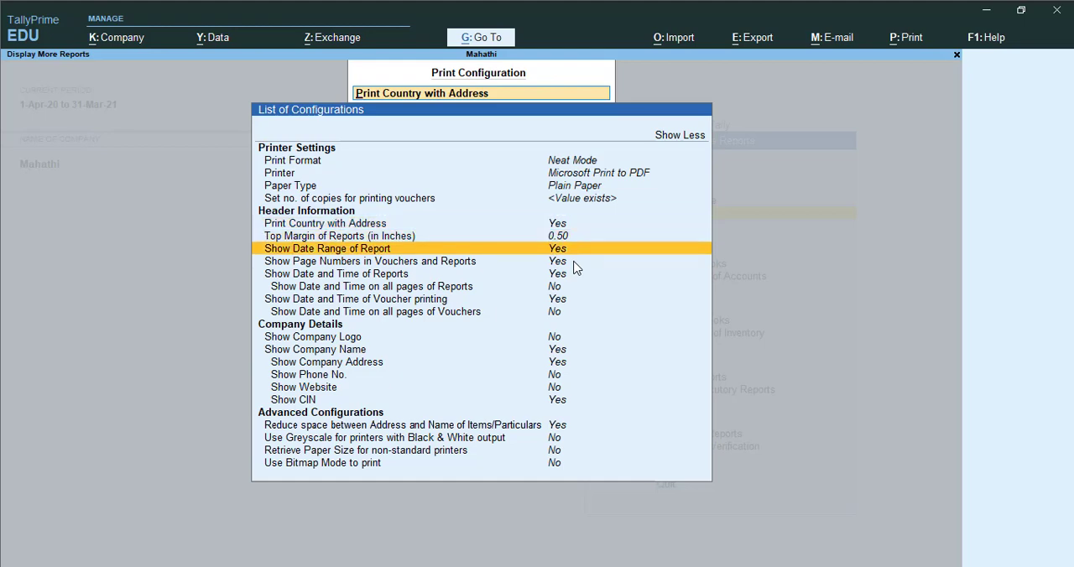
pyautogui.press('Down')
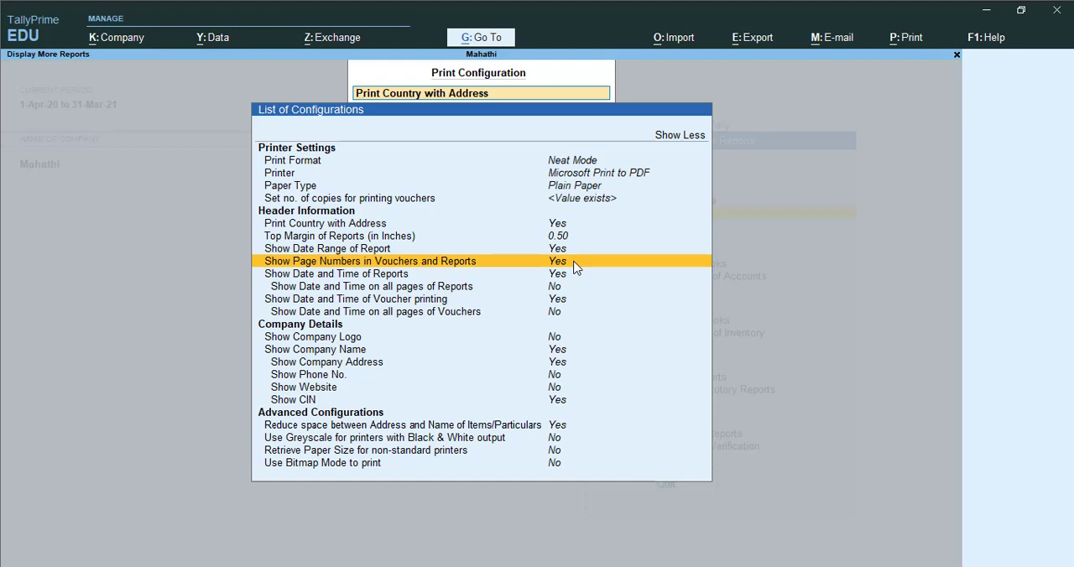
pyautogui.press('Down')
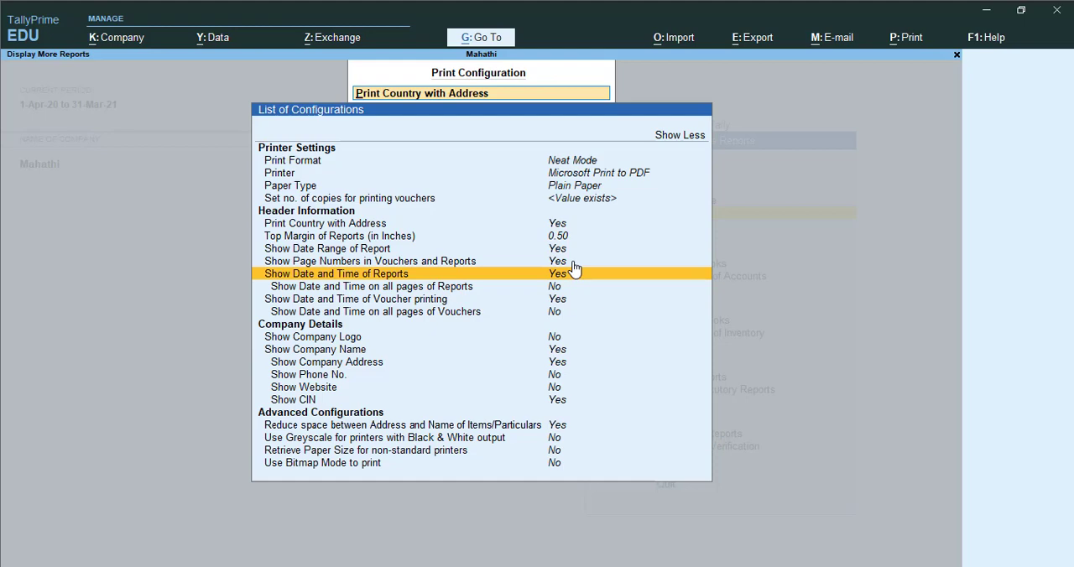
pyautogui.press('Down')
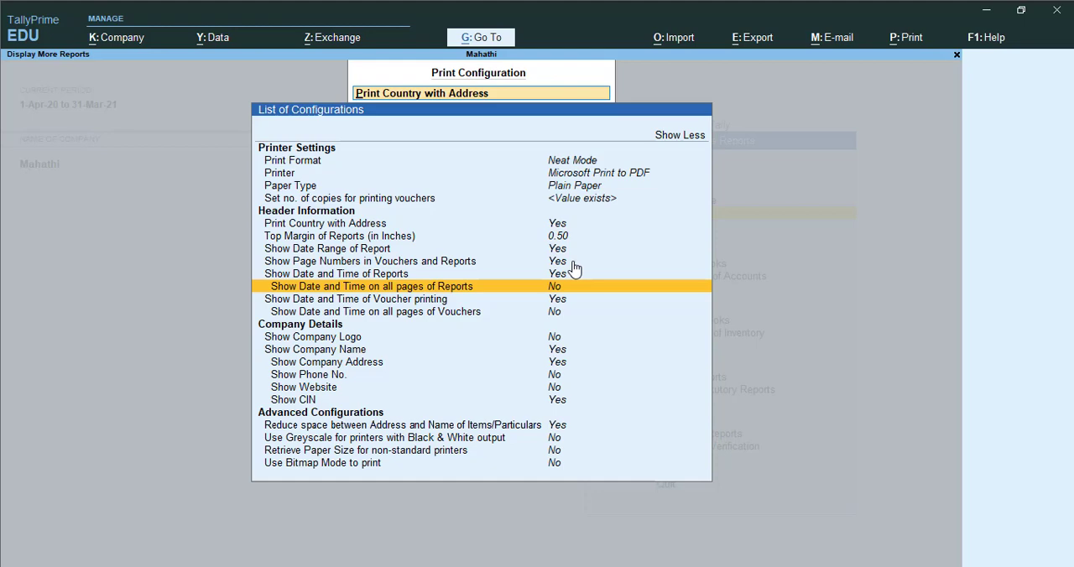
pyautogui.press('Up')
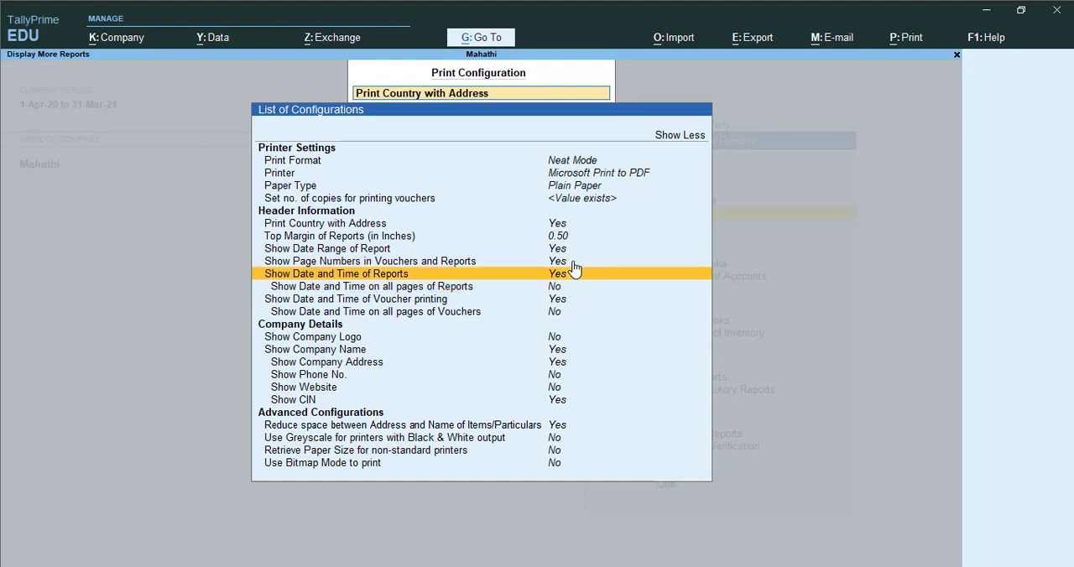
pyautogui.press('Down')
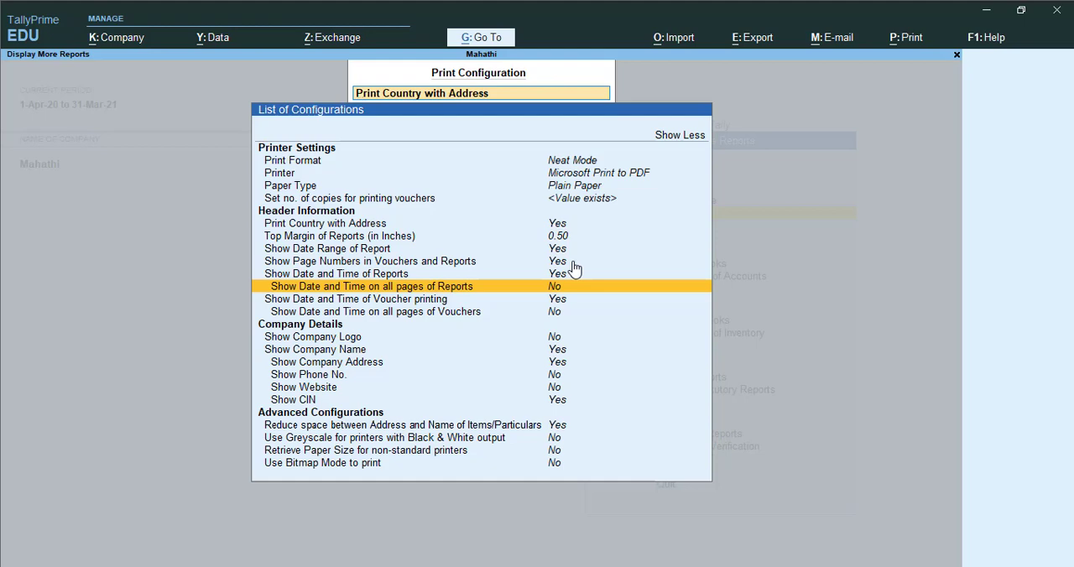
pyautogui.press('Down')
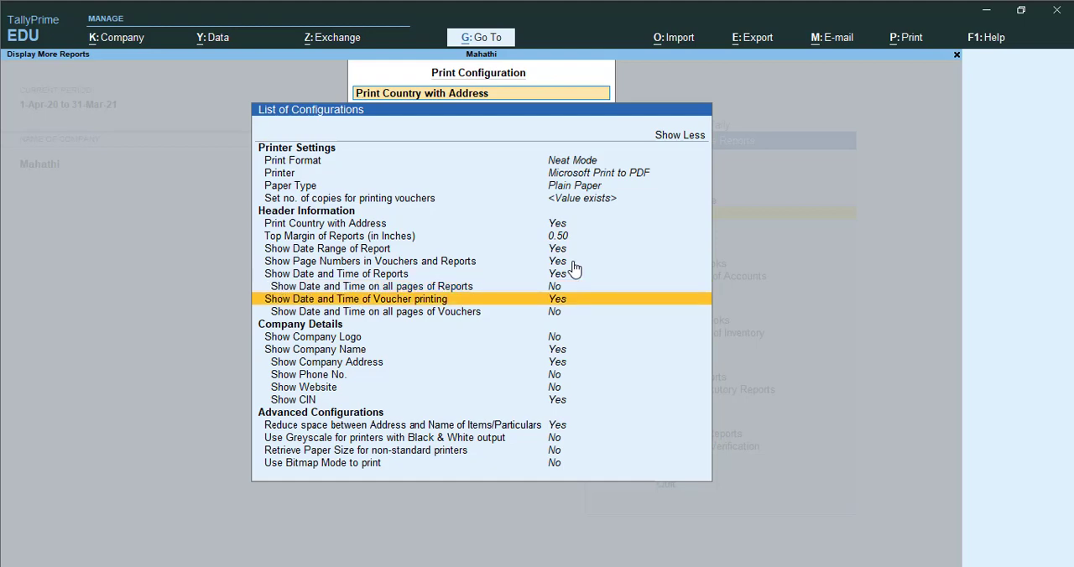
pyautogui.press('Down')
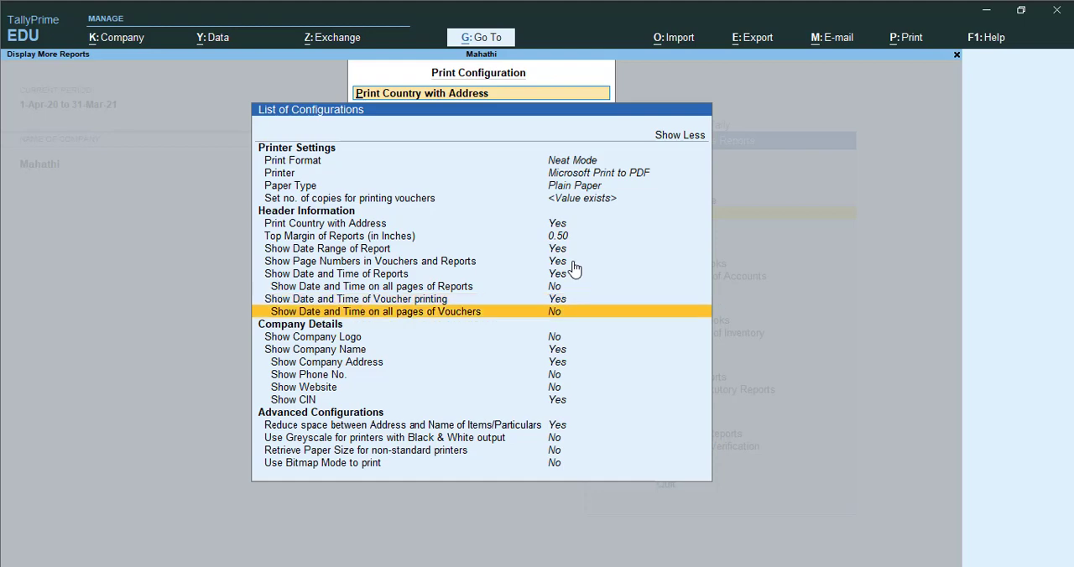
pyautogui.press('Up')
pyautogui.press('Up')
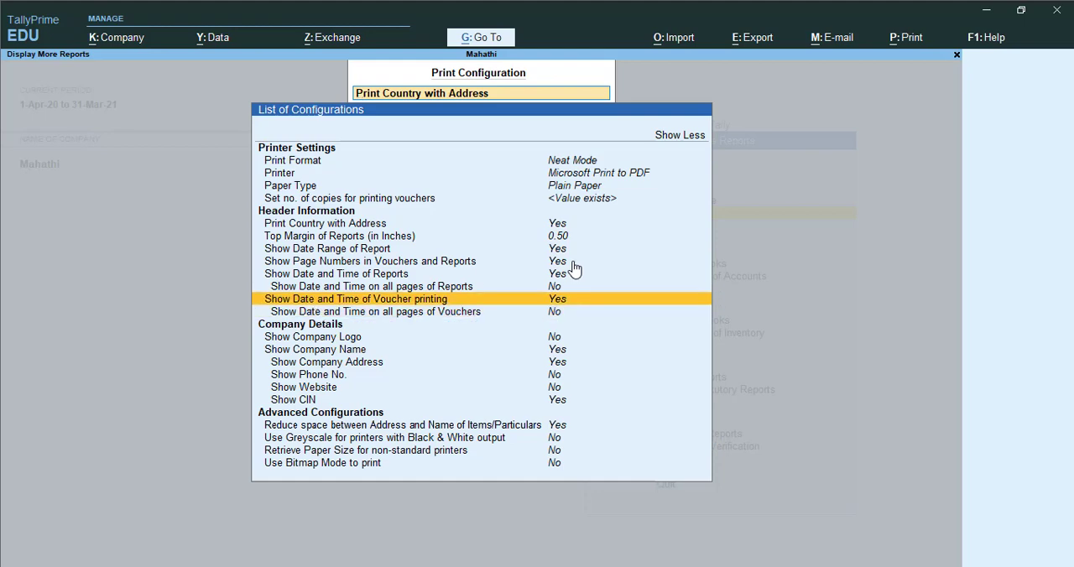
pyautogui.press('Down')
pyautogui.press('Down')
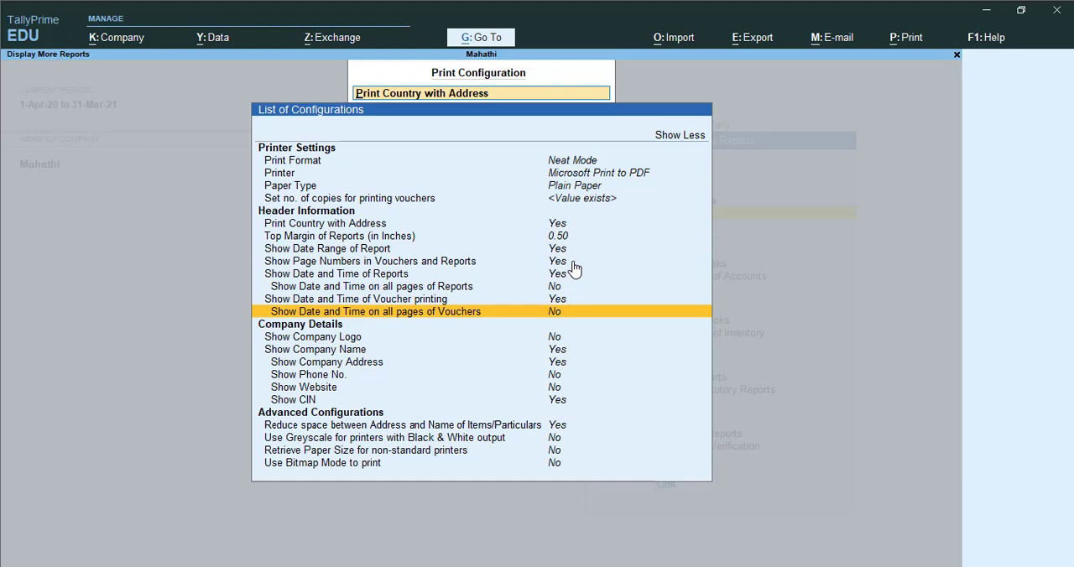
pyautogui.press('Down')
pyautogui.press('Down')
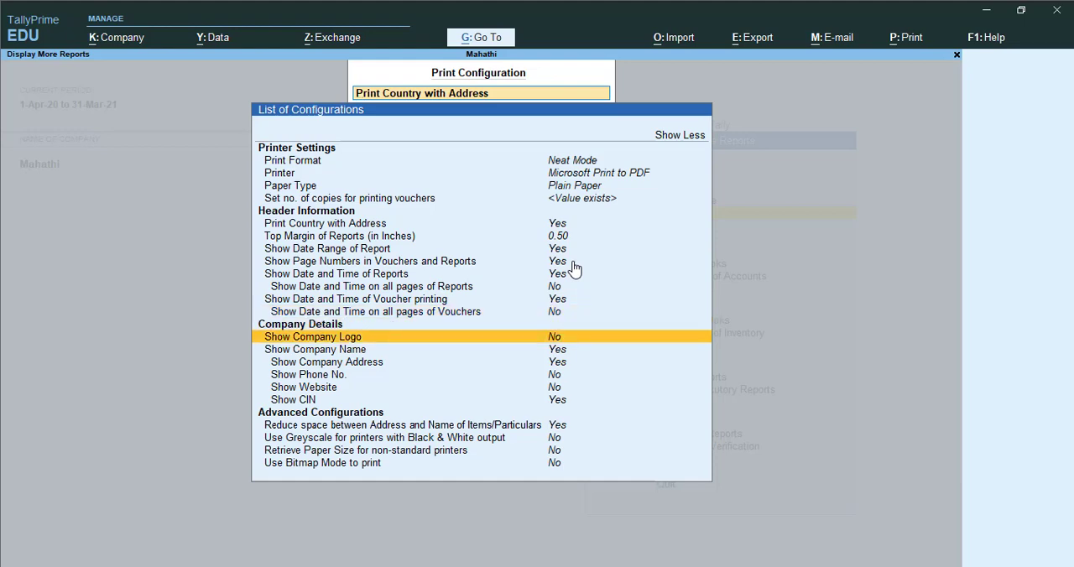
# - Turn on showing the phone number in the company details
pyautogui.press('Down')
pyautogui.press('Down')
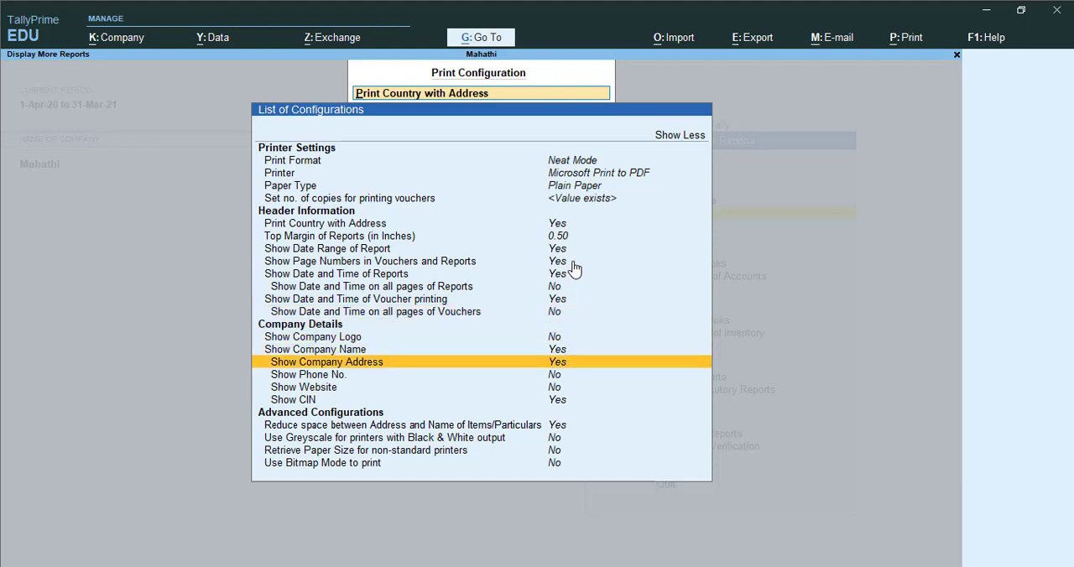
pyautogui.press('Down')
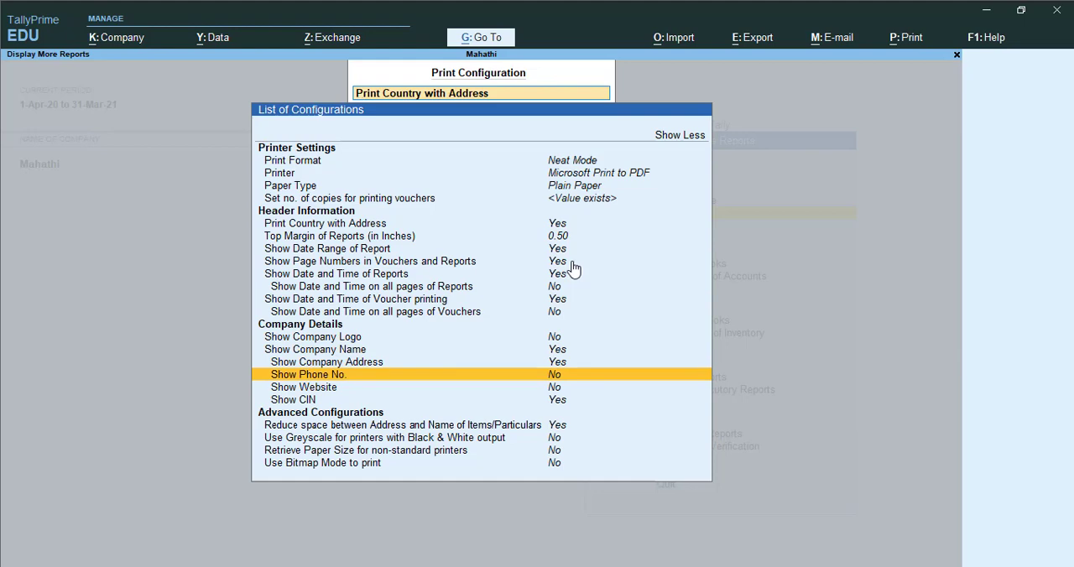
pyautogui.press('Return')
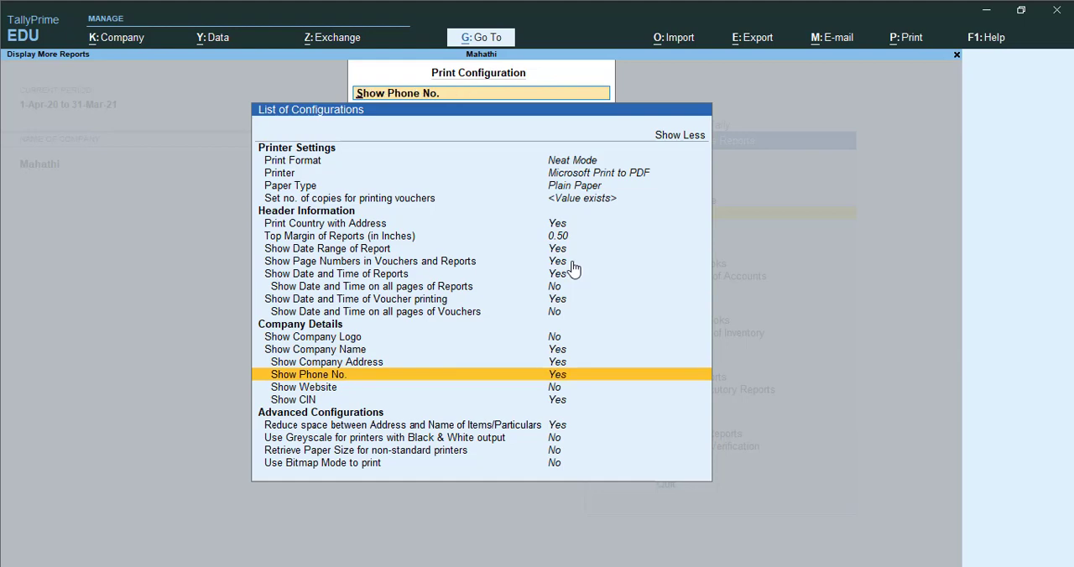
# - Review the website and CIN options and the setting that reduces space between address and item names
pyautogui.press('Down')
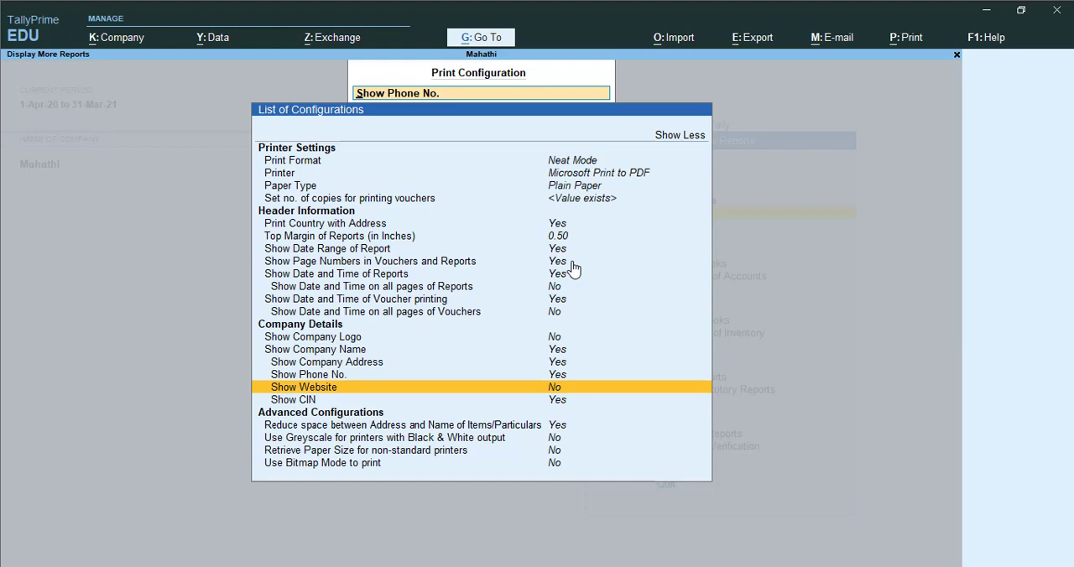
pyautogui.press('Up')
pyautogui.press('Down')
pyautogui.press('Down')
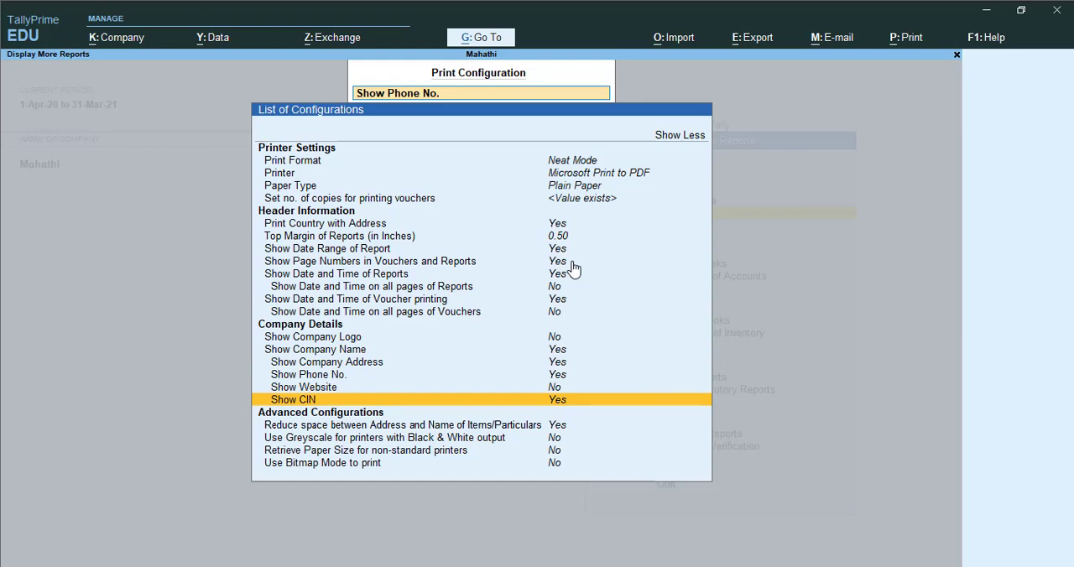
pyautogui.press('Up')
pyautogui.press('Down')
pyautogui.press('Down')
pyautogui.press('Down')
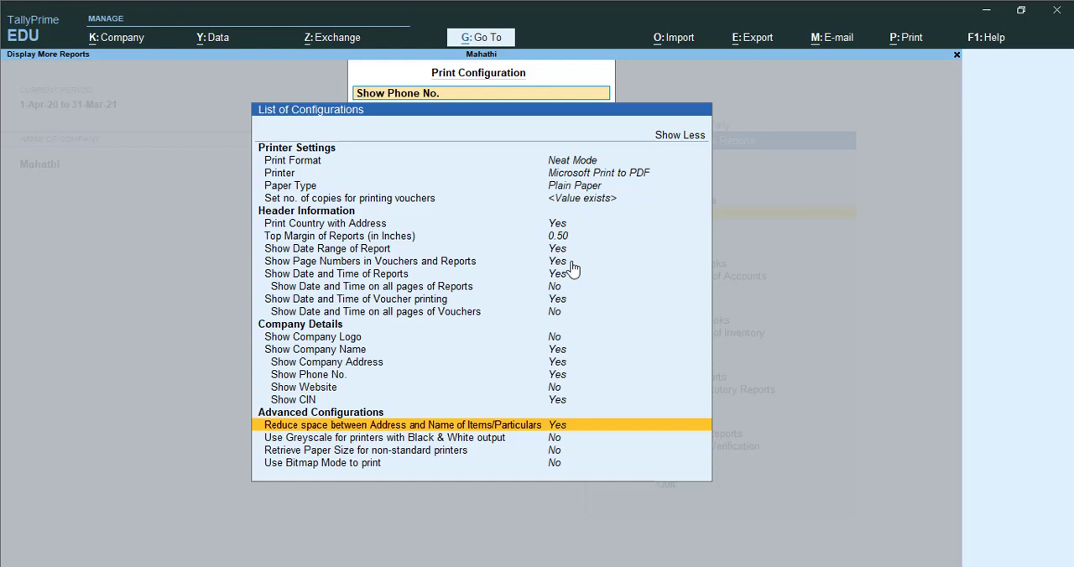
# - Enable greyscale for printers with black and white output in the advanced configurations
pyautogui.press('Down')
pyautogui.press('Up')
pyautogui.press('Down')
pyautogui.press('Up')
pyautogui.press('Down')
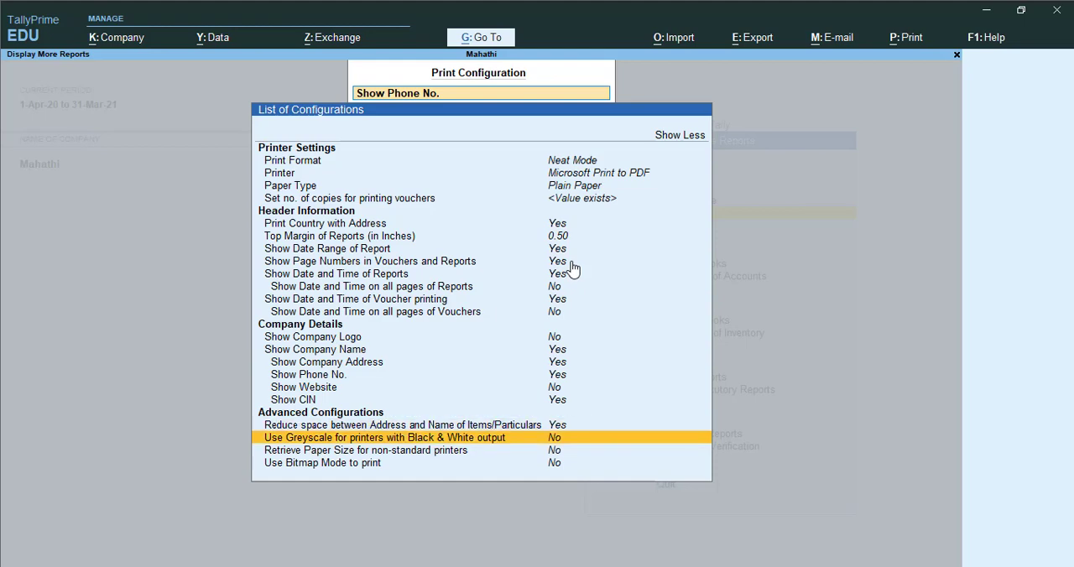
pyautogui.press('Return')
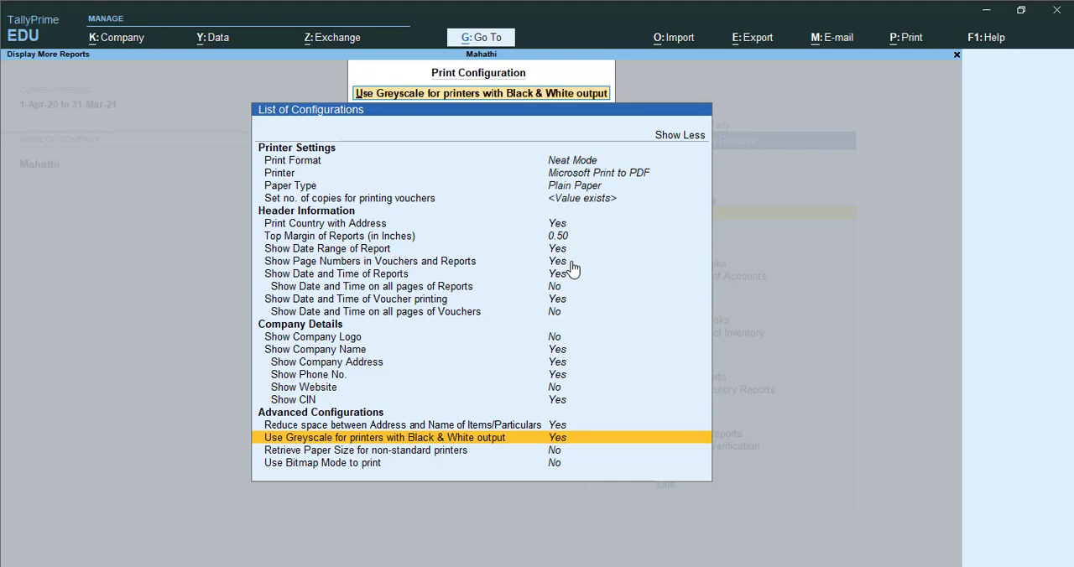
# - Enable retrieving the paper size for non-standard printers in the advanced configurations
pyautogui.press('Down')
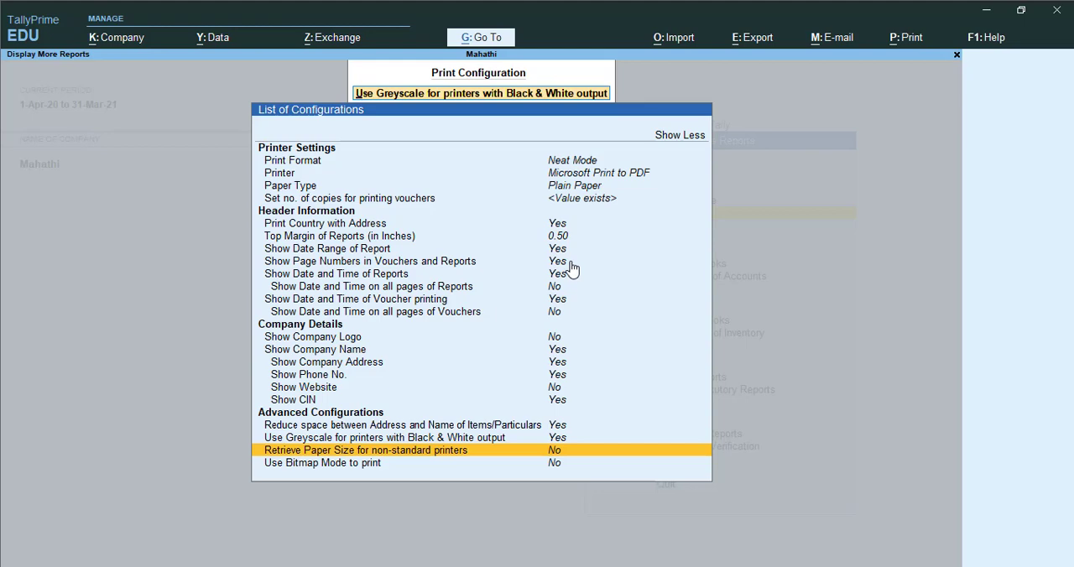
pyautogui.press('Down')
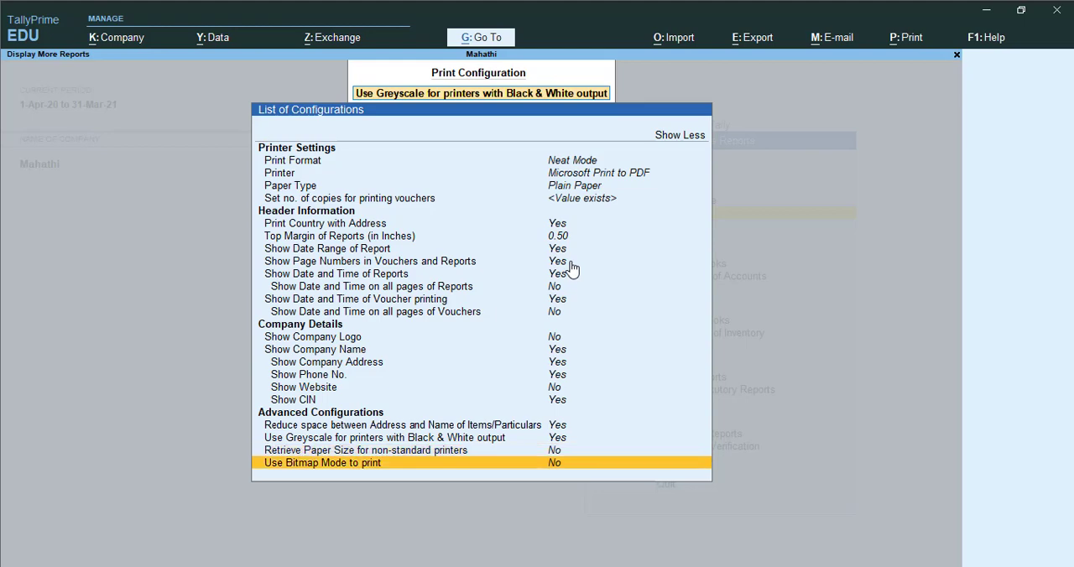
pyautogui.press('Up')
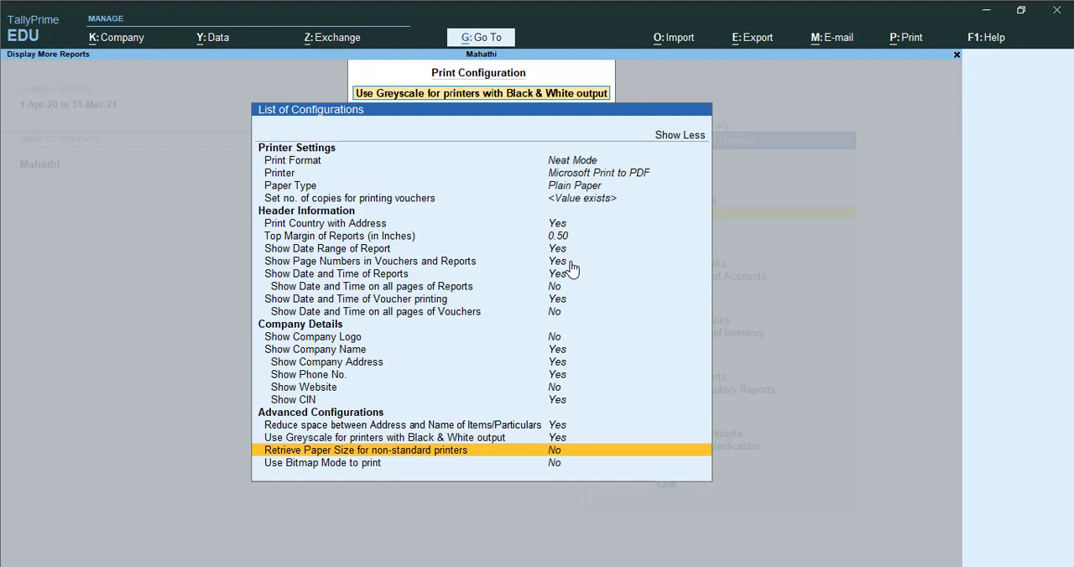
pyautogui.press('Return')
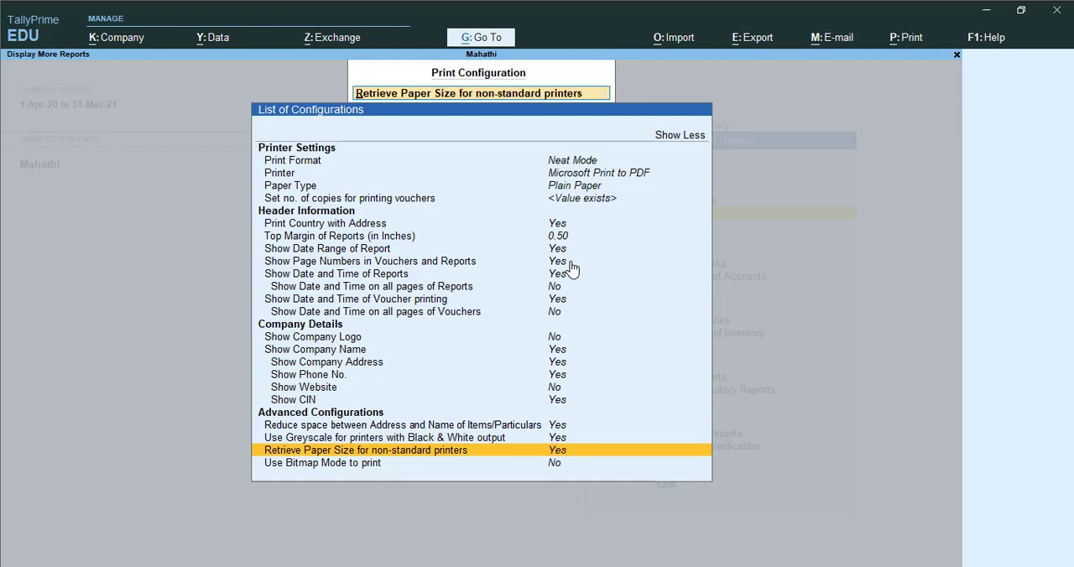
# - Examine the bitmap printing option and look back over the advanced, company details and header settings
pyautogui.press('Down')
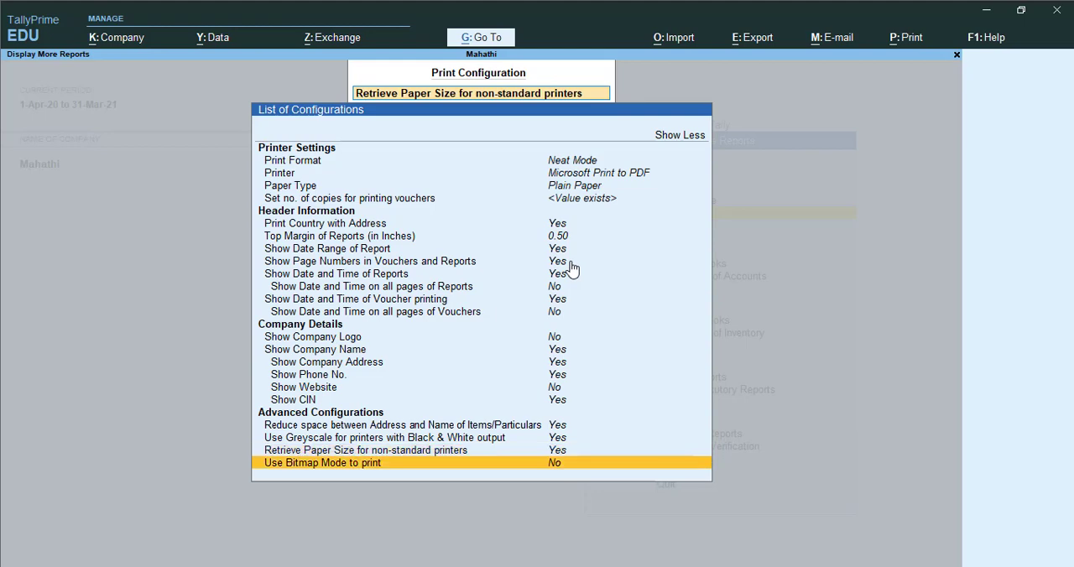
pyautogui.press('Up')
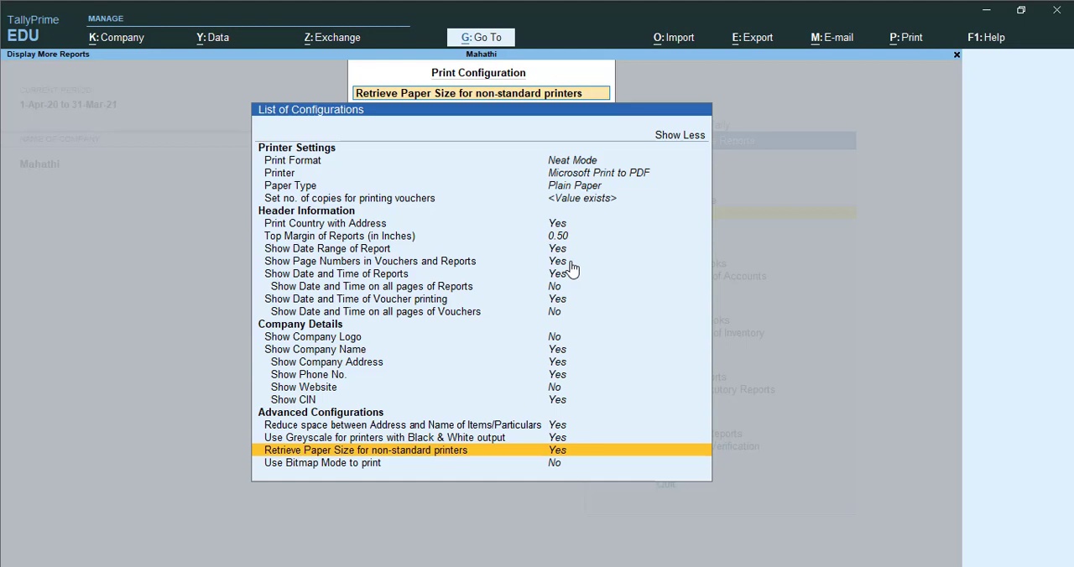
pyautogui.press('Down')
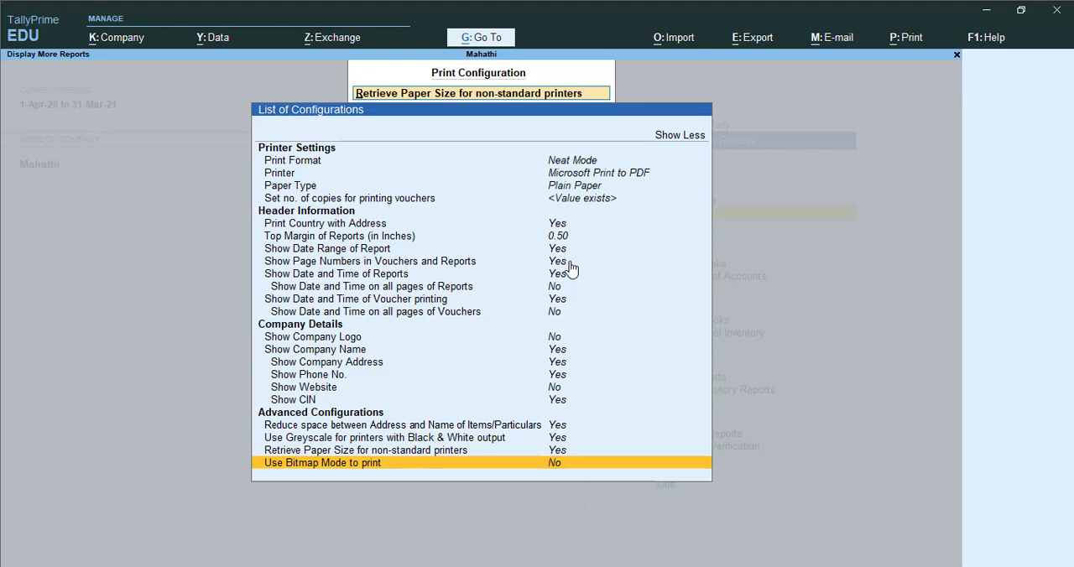
pyautogui.press('Up')
pyautogui.press('Up')
pyautogui.press('Up')
pyautogui.press('Up')
pyautogui.press('Up')
pyautogui.press('Up')
pyautogui.press('Up')
pyautogui.press('Up')
pyautogui.press('Up')
pyautogui.press('Up')
pyautogui.press('Up')
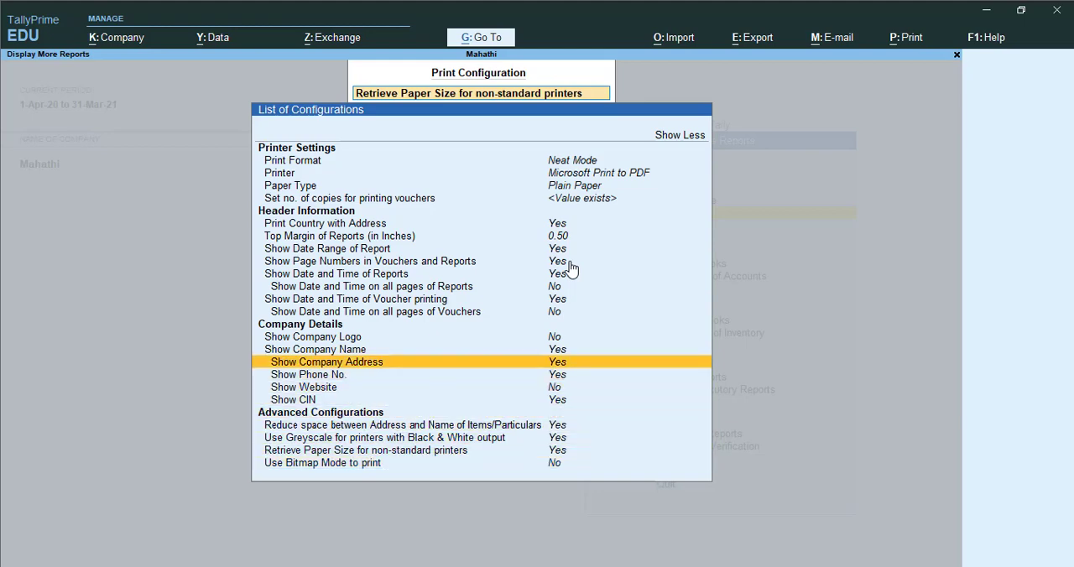
pyautogui.press('Up')
pyautogui.press('Up')
pyautogui.press('Up')
pyautogui.press('Up')
pyautogui.press('Up')
pyautogui.press('Up')
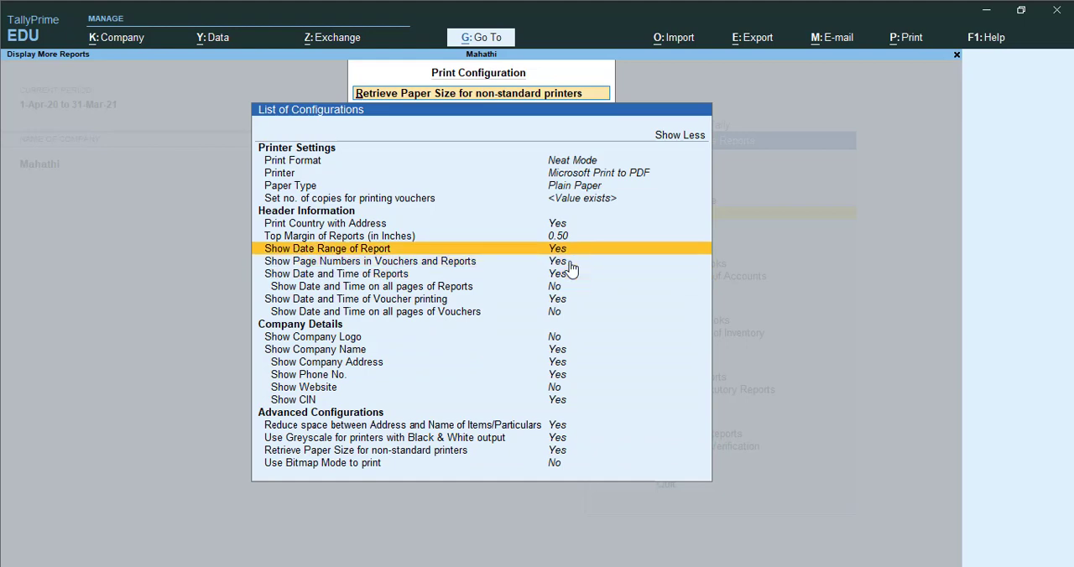
# - Leave the print configuration and open the Day Book report
pyautogui.press('Escape')
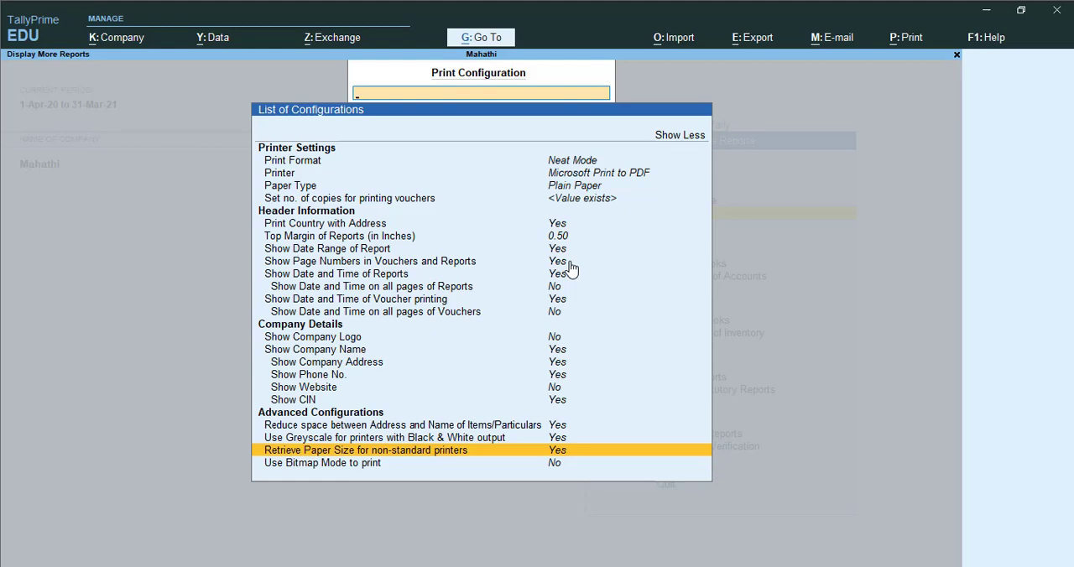
pyautogui.press('Escape')
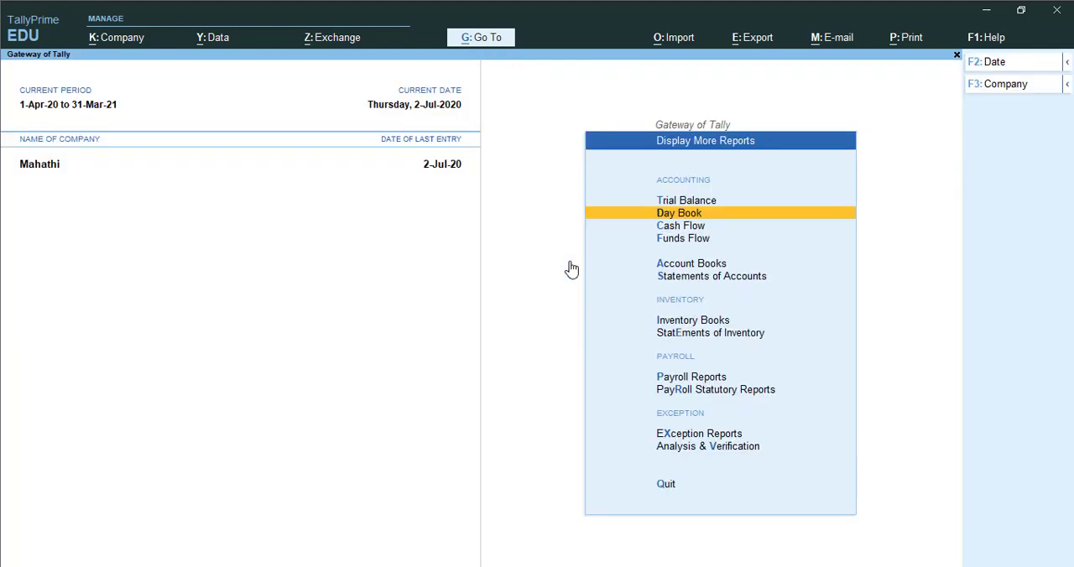
pyautogui.press('Down')
pyautogui.press('Down')
pyautogui.press('Down')
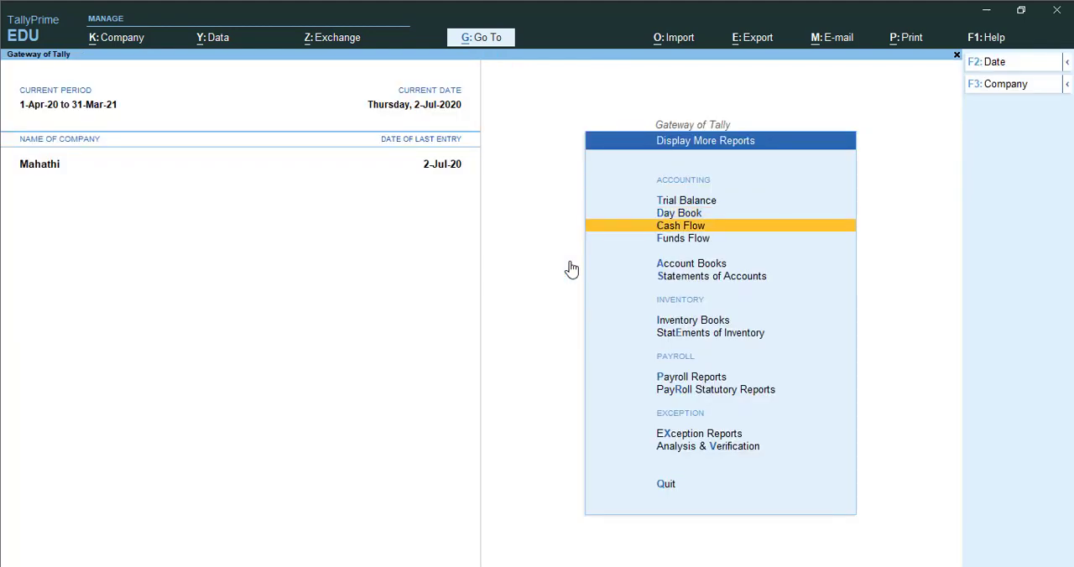
pyautogui.press('Down')
pyautogui.press('Down')
pyautogui.press('Up')
pyautogui.press('Up')
pyautogui.press('Up')
pyautogui.press('Up')
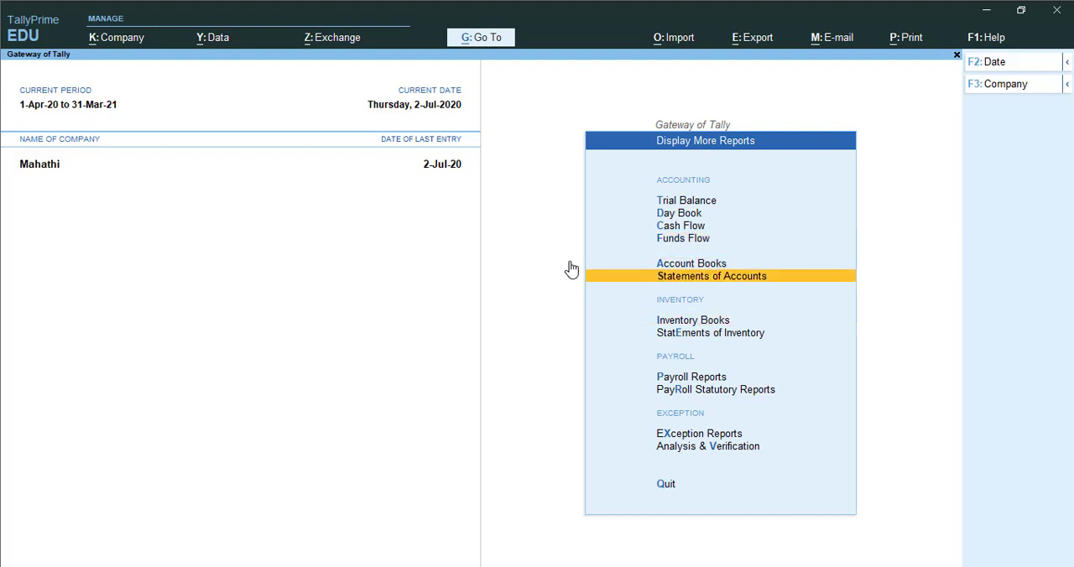
pyautogui.press('Up')
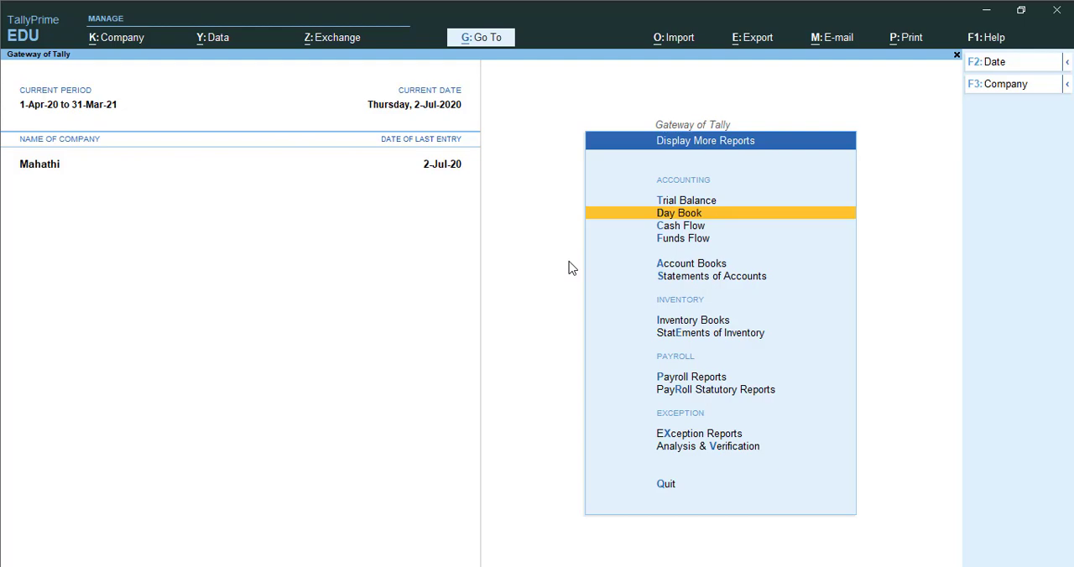
pyautogui.press('Return')
# - Find the 3,28,442.00 purchase voucher for HCL SPARE PARTS in the Day Book and open it
pyautogui.press('Down')
pyautogui.press('Down')
pyautogui.press('Down')
pyautogui.press('Down')
pyautogui.press('Down')
pyautogui.press('Down')
pyautogui.press('Down')
pyautogui.press('Down')
pyautogui.press('Down')
pyautogui.press('Down')
pyautogui.press('Down')
pyautogui.press('Down')
pyautogui.press('Down')
pyautogui.press('Down')
pyautogui.press('Down')
pyautogui.press('Down')
pyautogui.press('Down')
pyautogui.press('Down')
pyautogui.press('Down')
pyautogui.press('Down')
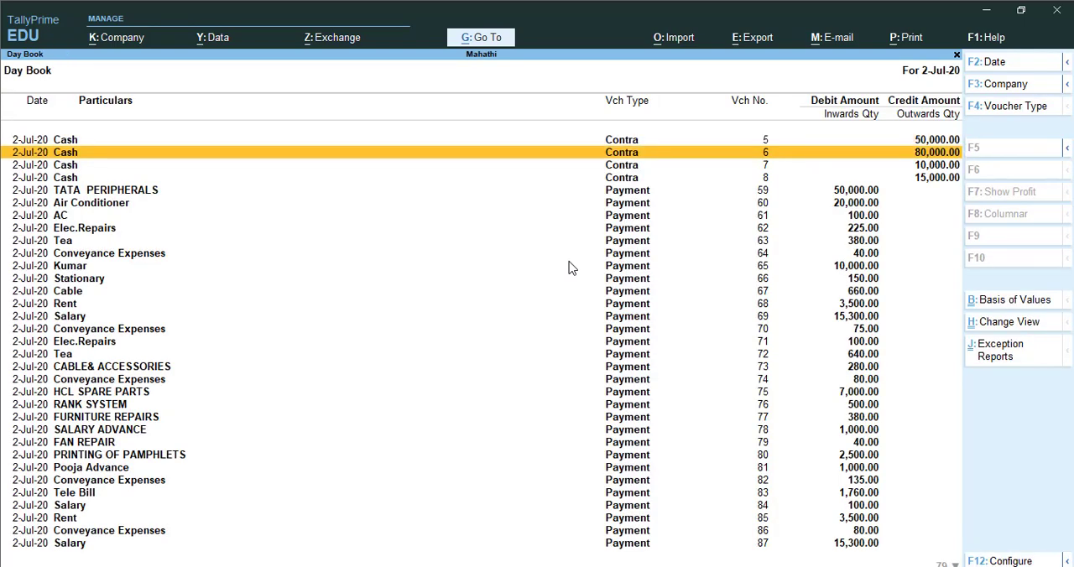
pyautogui.press('Down')
pyautogui.press('Down')
pyautogui.press('Down')
pyautogui.press('Down')
pyautogui.press('Down')
pyautogui.press('Down')
pyautogui.press('Down')
pyautogui.press('Down')
pyautogui.press('Down')
pyautogui.press('Down')
pyautogui.press('Down')
pyautogui.press('Down')
pyautogui.press('Down')
pyautogui.press('Down')
pyautogui.press('Down')
pyautogui.press('Down')
pyautogui.press('Down')
pyautogui.press('Down')
pyautogui.press('Down')
pyautogui.press('Down')
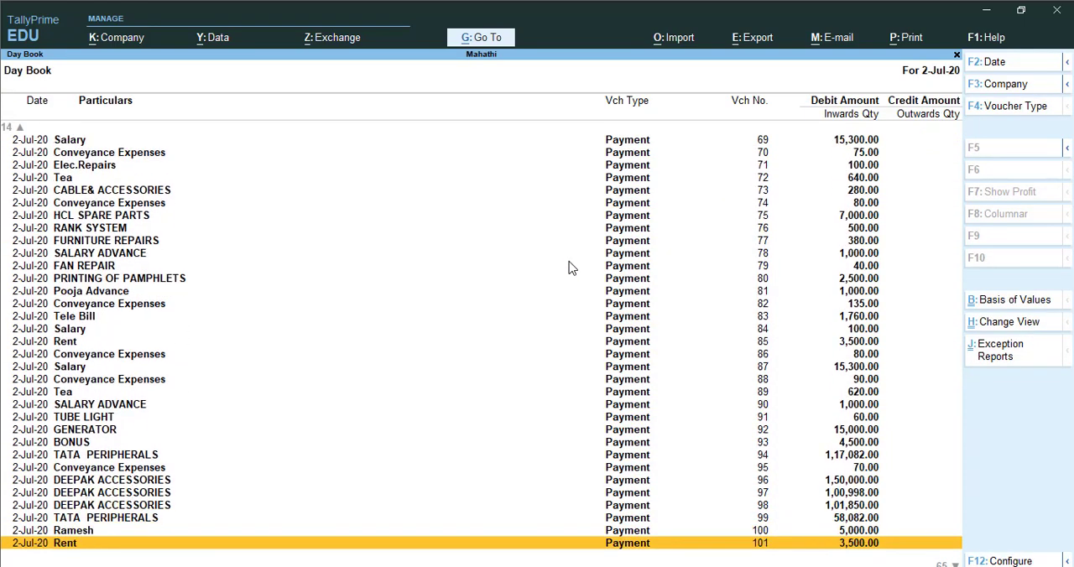
pyautogui.press('Down')
pyautogui.press('Down')
pyautogui.press('Down')
pyautogui.press('Down')
pyautogui.press('Down')
pyautogui.press('Down')
pyautogui.press('Down')
pyautogui.press('Down')
pyautogui.press('Down')
pyautogui.press('Down')
pyautogui.press('Down')
pyautogui.press('Down')
pyautogui.press('Down')
pyautogui.press('Down')
pyautogui.press('Down')
pyautogui.press('Down')
pyautogui.press('Down')
pyautogui.press('Down')
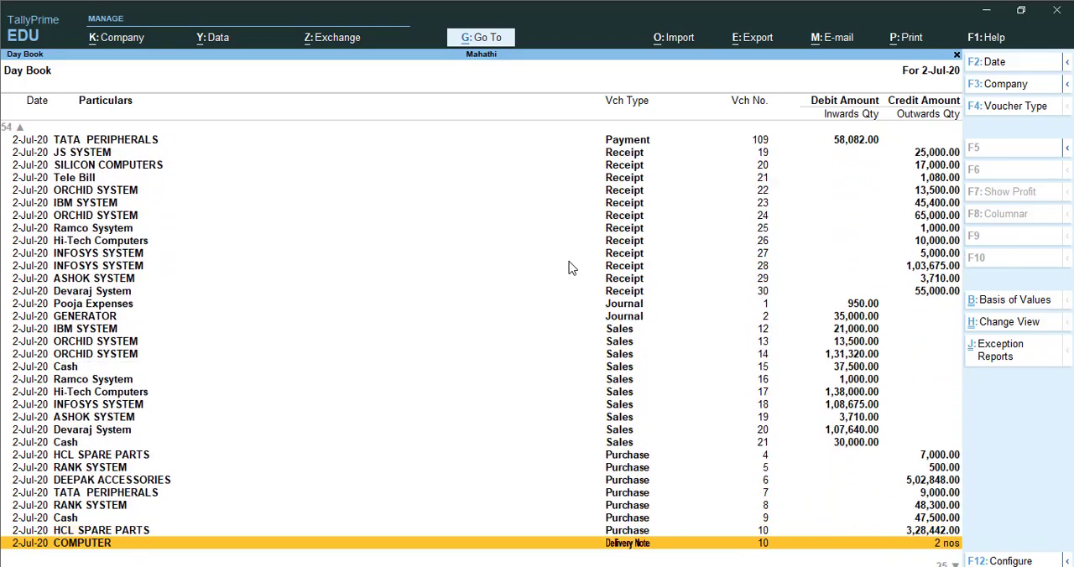
pyautogui.press('Up')
pyautogui.press('Up')
pyautogui.press('Up')
pyautogui.press('Up')
pyautogui.press('Up')
pyautogui.press('Up')
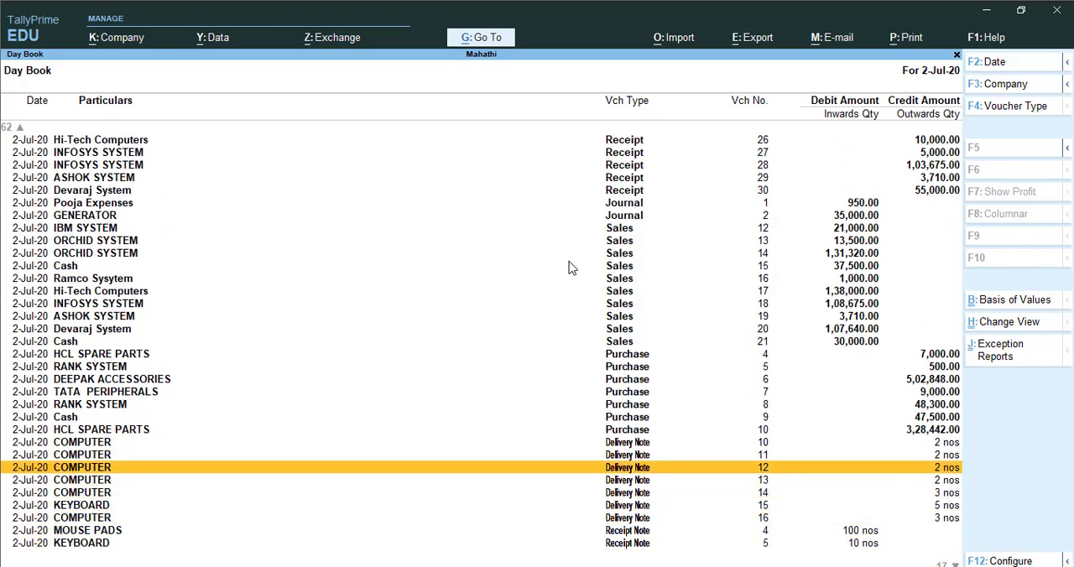
pyautogui.press('Up')
pyautogui.press('Up')
pyautogui.press('Up')
pyautogui.press('Return')
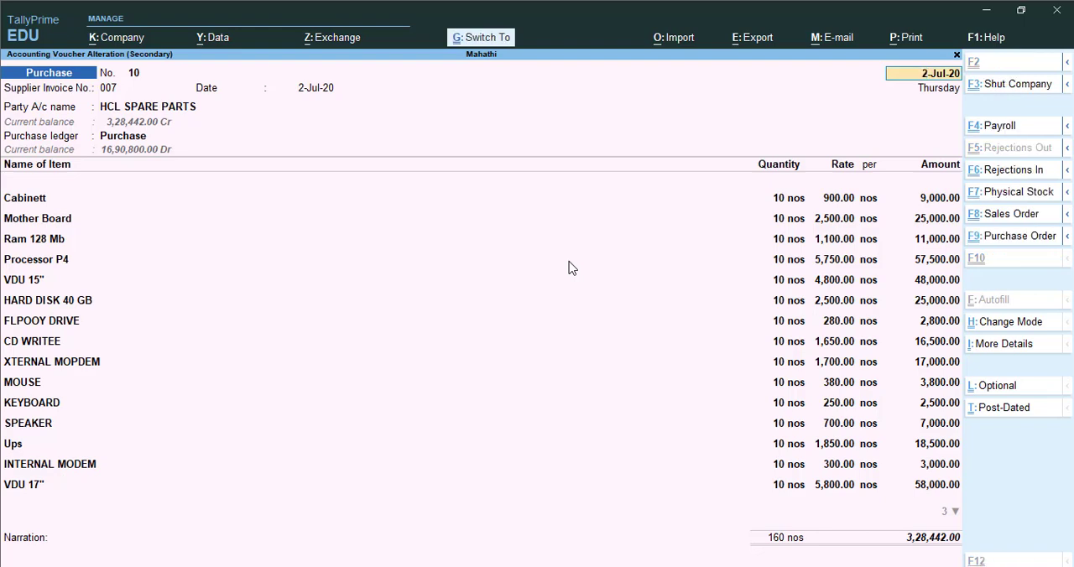
# - Preview the HCL SPARE PARTS purchase invoice as it will print, enlarge it to examine the page, and close the preview
pyautogui.hotkey('ctrl', 'p')
pyautogui.press('Left')
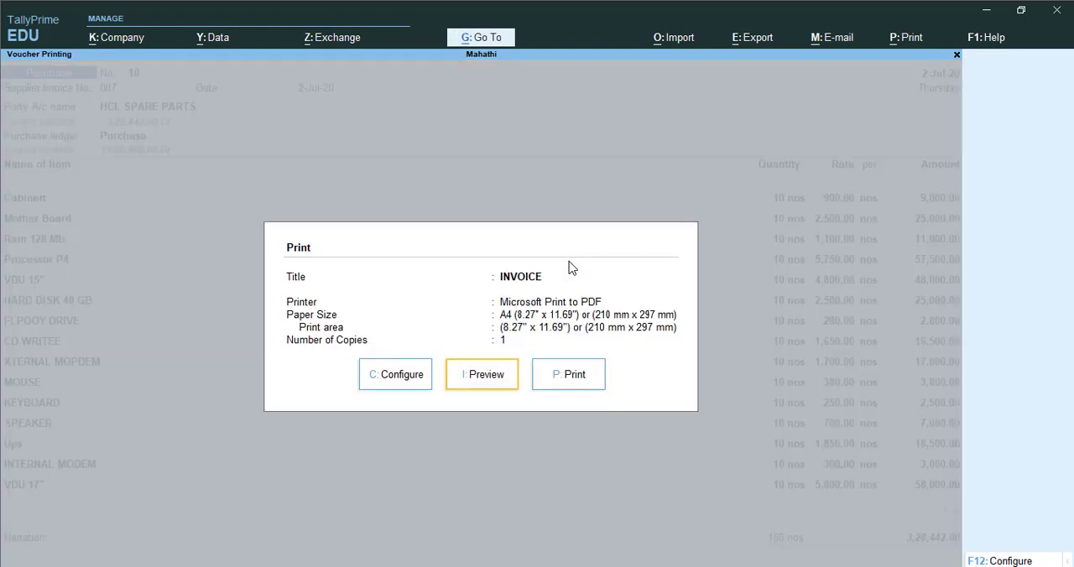
pyautogui.press('Return')
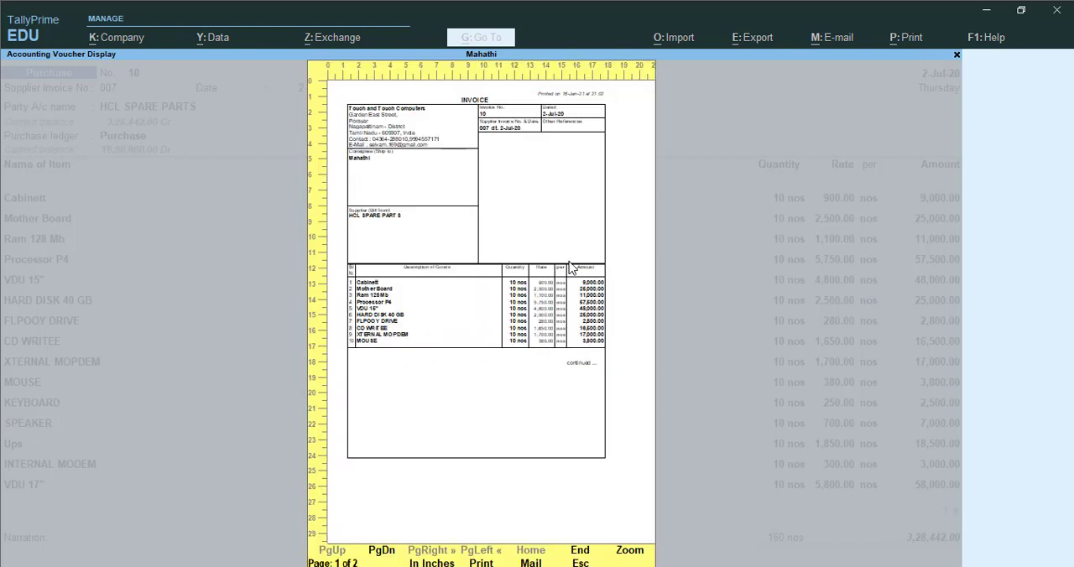
pyautogui.click(625, 556)
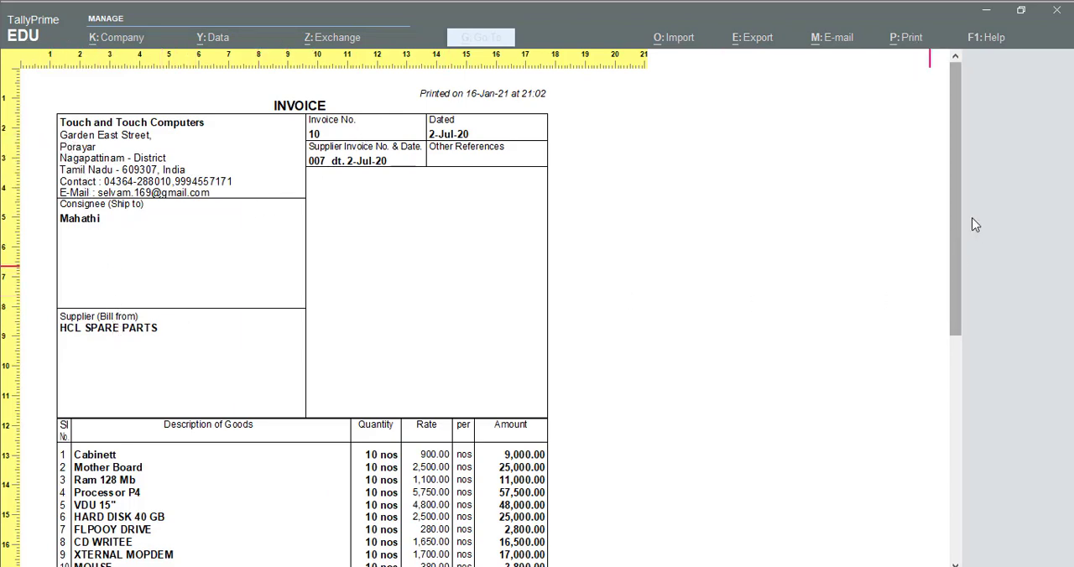
pyautogui.moveTo(957, 220); pyautogui.dragTo(962, 442)
pyautogui.press('Escape')
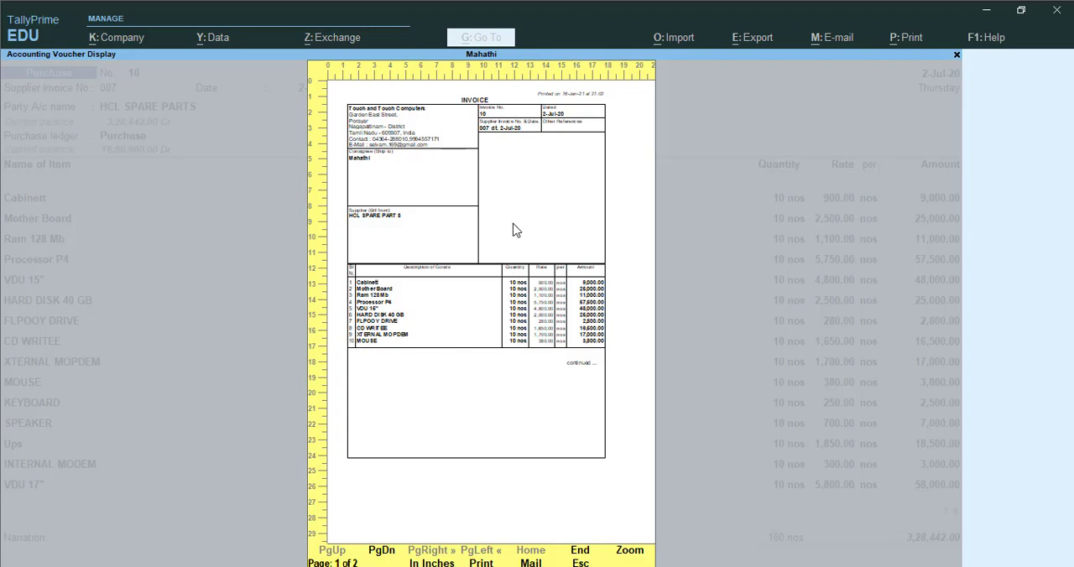
pyautogui.press('Escape')
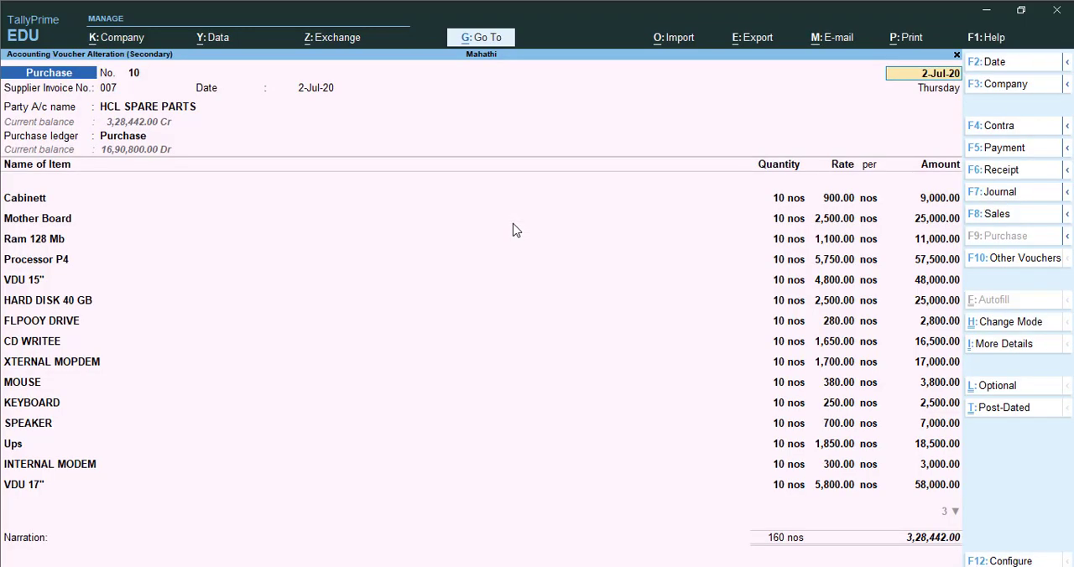
# - Return to the Day Book without saving the voucher and open the DEEPAK ACCESSORIES purchase voucher
pyautogui.press('Escape')
pyautogui.press('y')
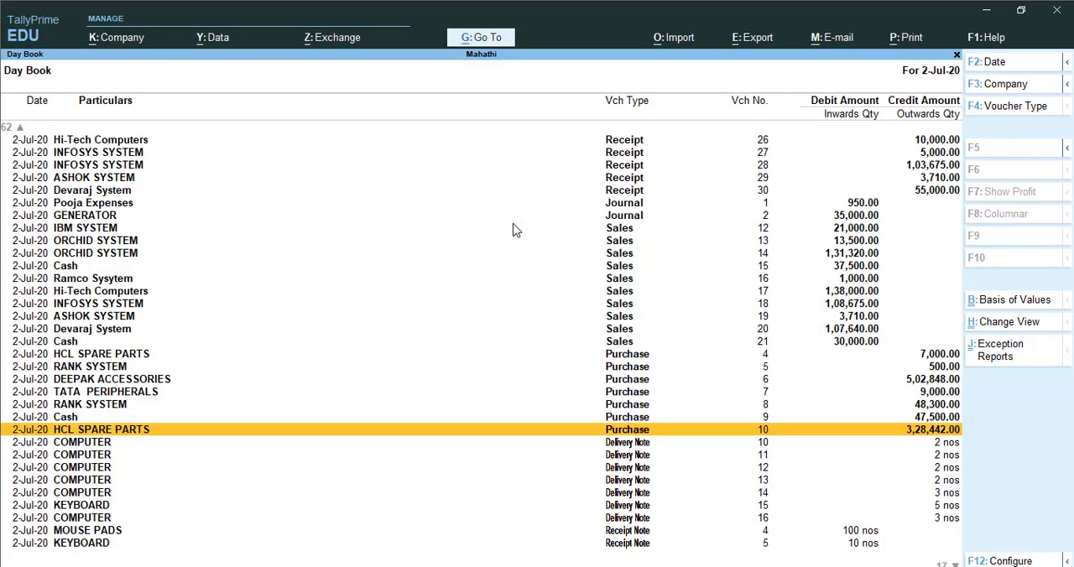
pyautogui.press('Up')
pyautogui.press('Up')
pyautogui.press('Up')
pyautogui.press('Up')
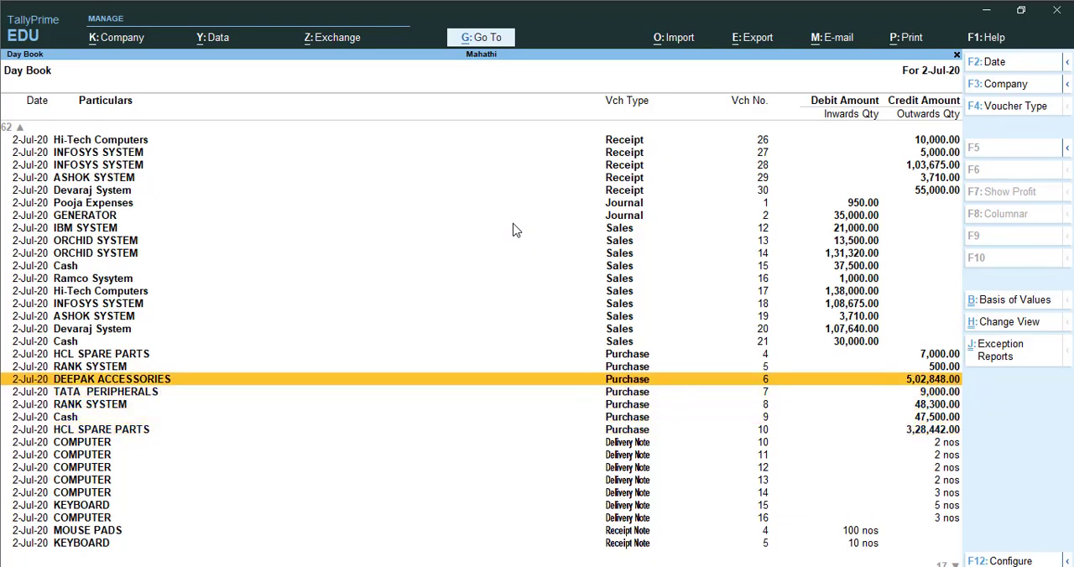
pyautogui.press('Return')
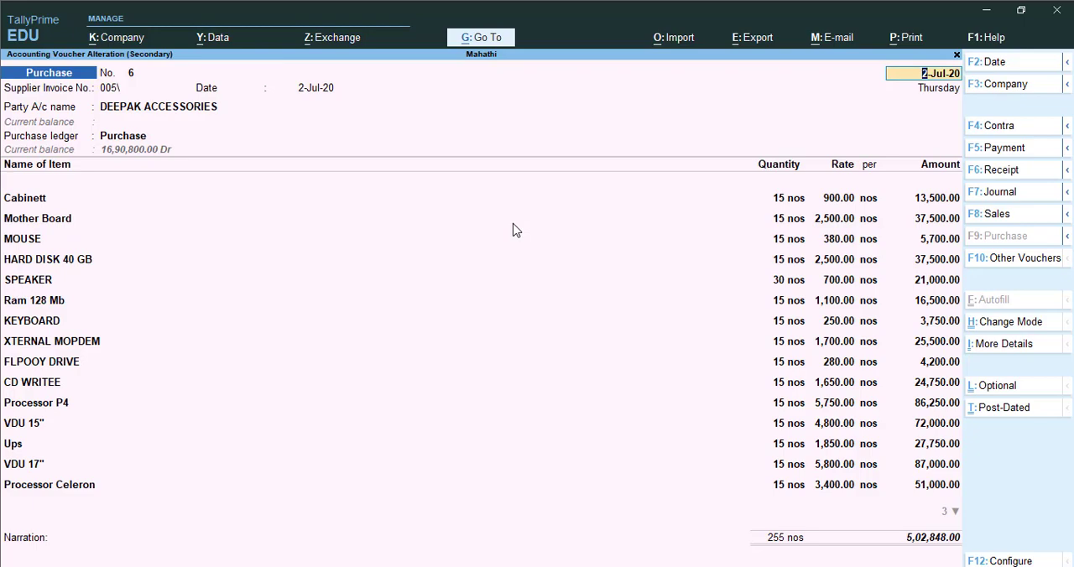
# - Start printing the DEEPAK ACCESSORIES purchase voucher and open its print configuration
pyautogui.hotkey('alt', 'p')
pyautogui.press('Escape')
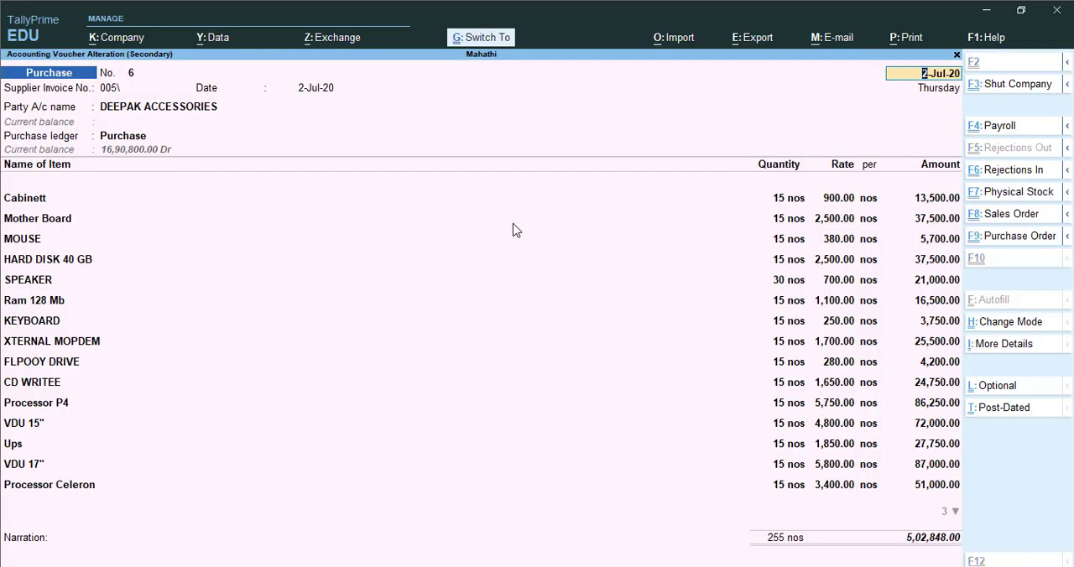
pyautogui.hotkey('ctrl', 'p')
pyautogui.press('Left')
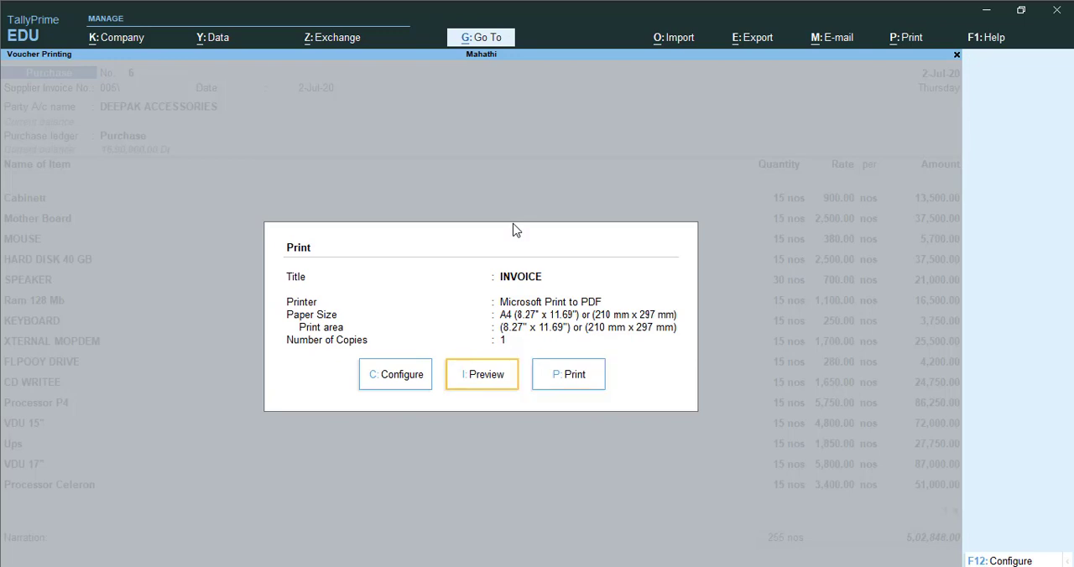
pyautogui.press('Left')
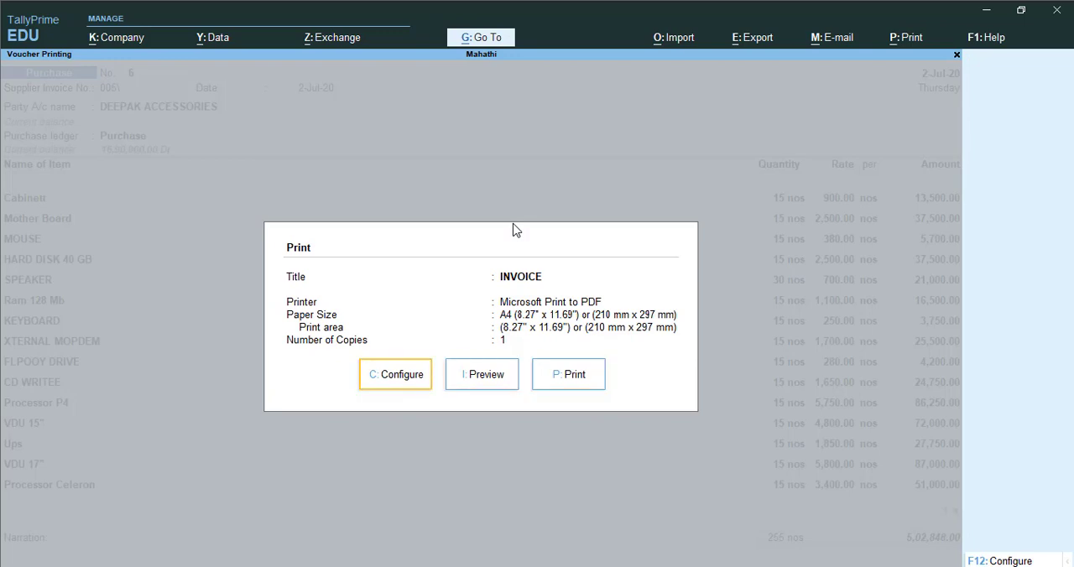
pyautogui.press('Return')
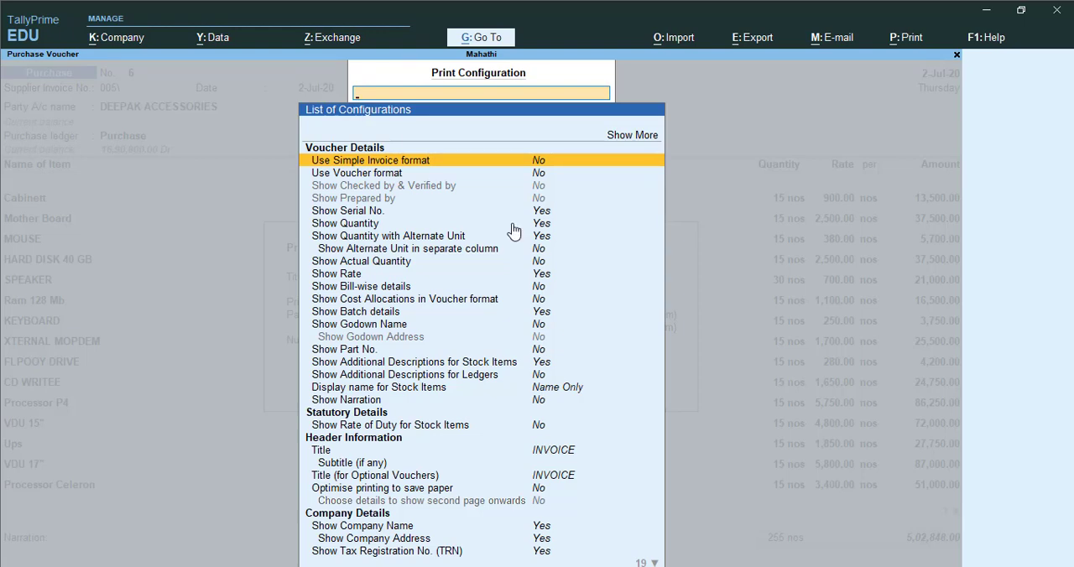
# - Compare the invoice and voucher format options, then enable the simple invoice format for the purchase voucher
pyautogui.press('Down')
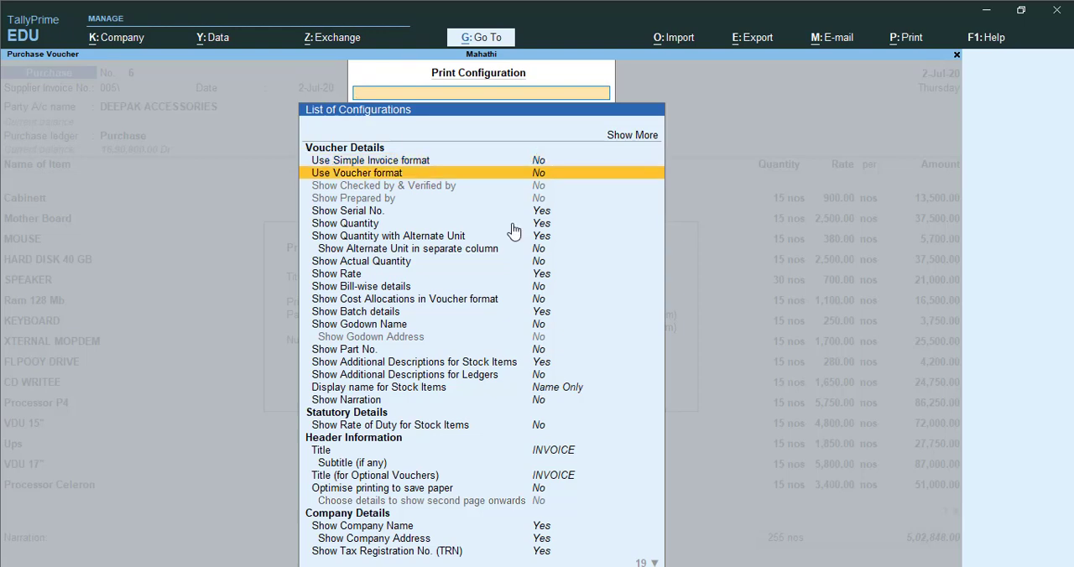
pyautogui.press('Up')
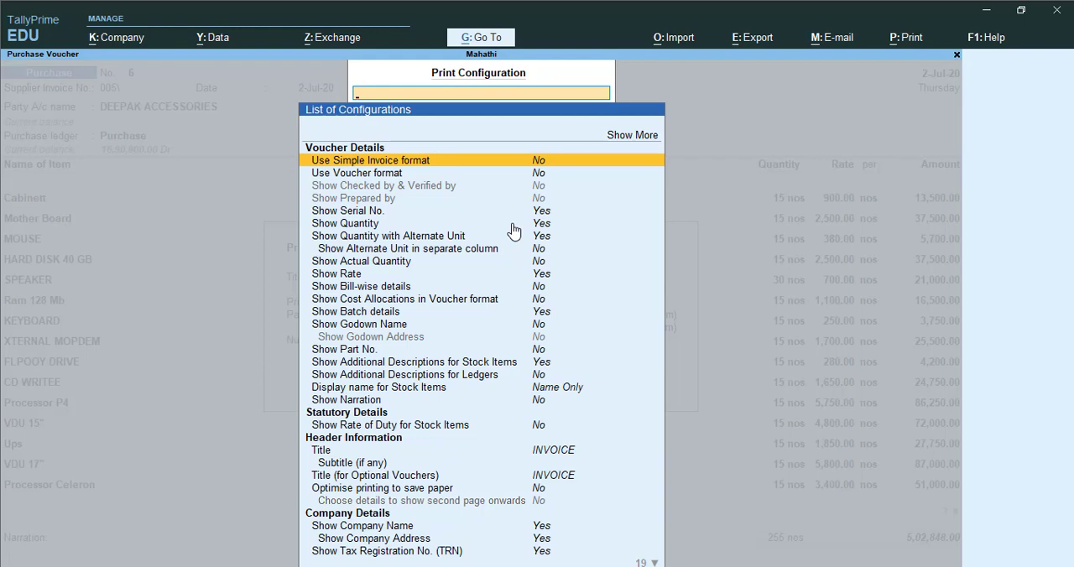
pyautogui.press('Down')
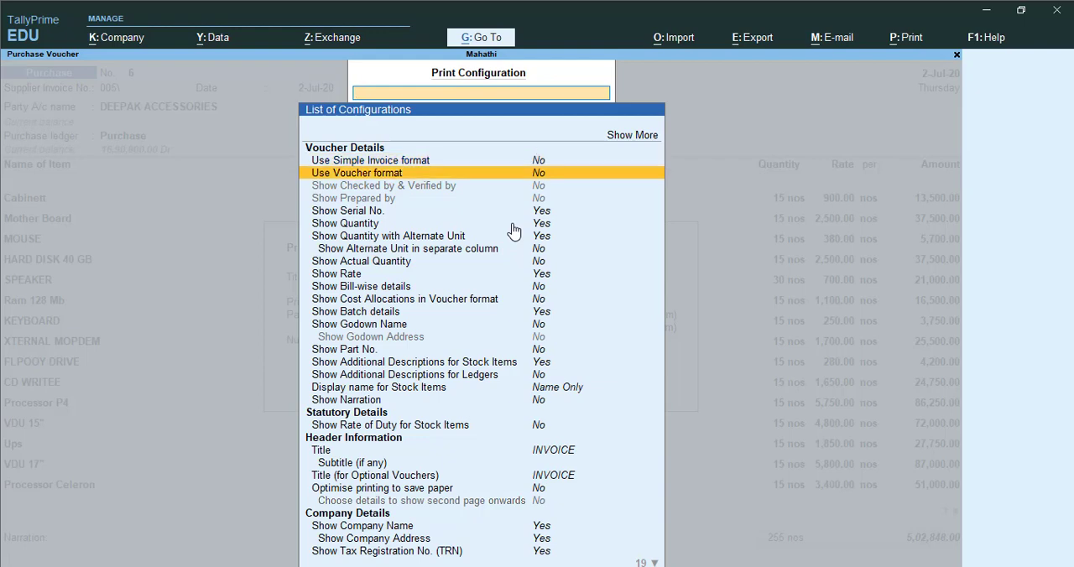
pyautogui.press('Up')
pyautogui.press('Return')
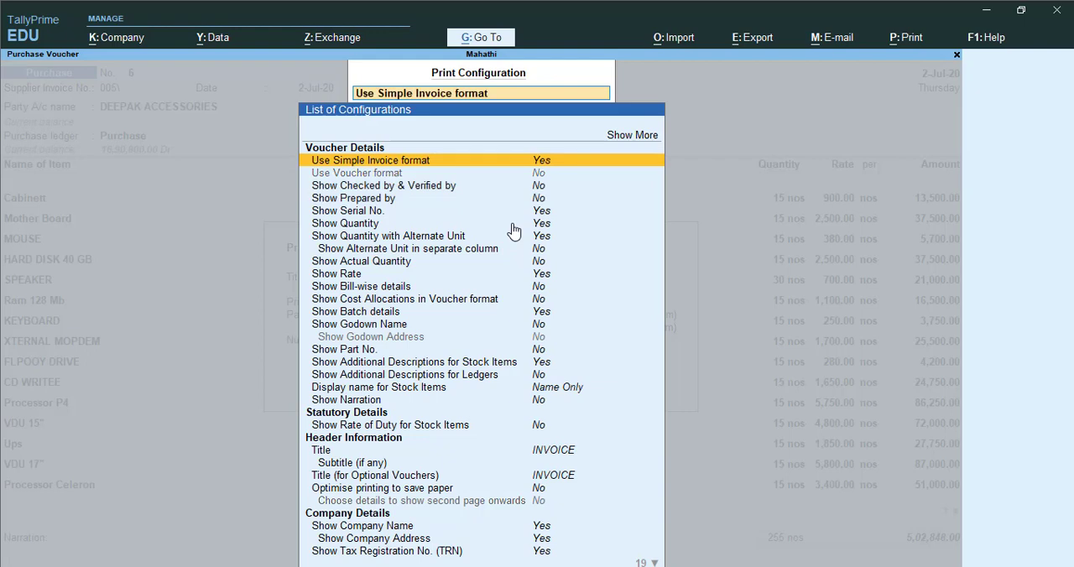
# - Examine the checked and verified by, prepared by, serial number and quantity options in the voucher details
pyautogui.press('Down')
pyautogui.press('Down')
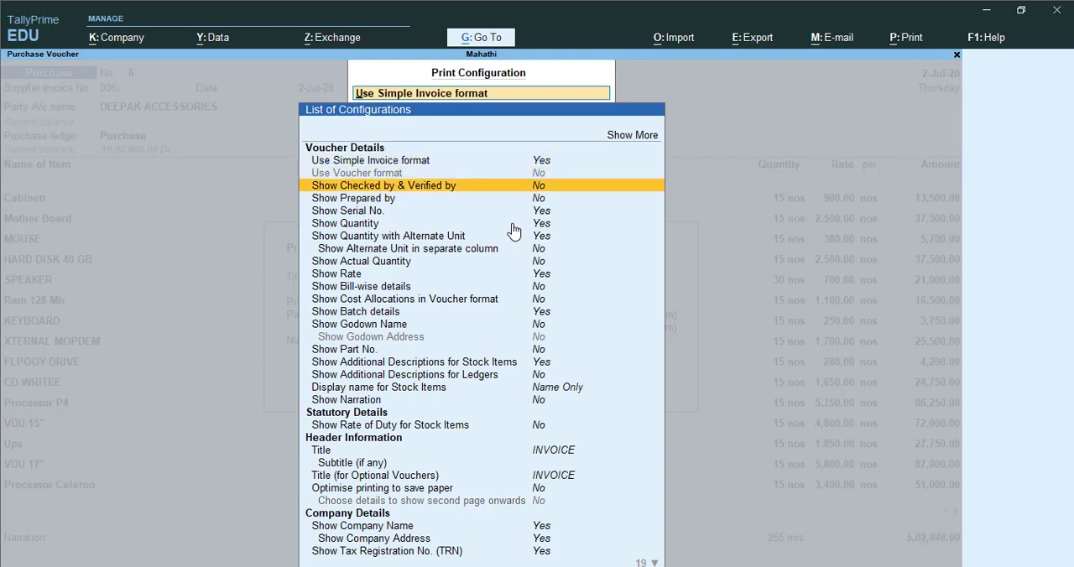
pyautogui.press('Down')
pyautogui.press('Down')
pyautogui.press('Down')
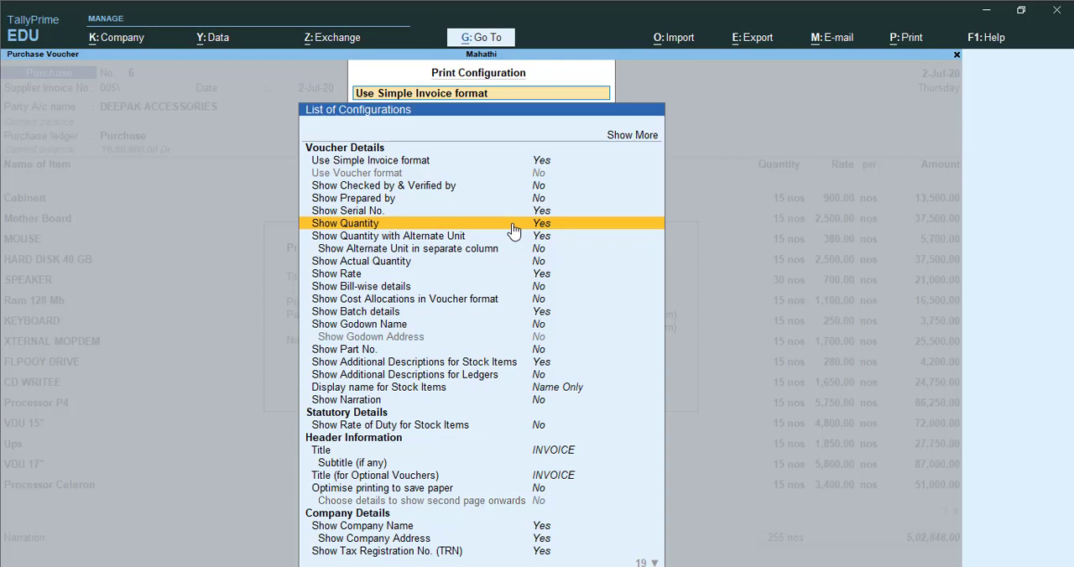
pyautogui.press('Up')
pyautogui.press('Up')
pyautogui.press('Up')
pyautogui.press('Up')
pyautogui.press('Up')
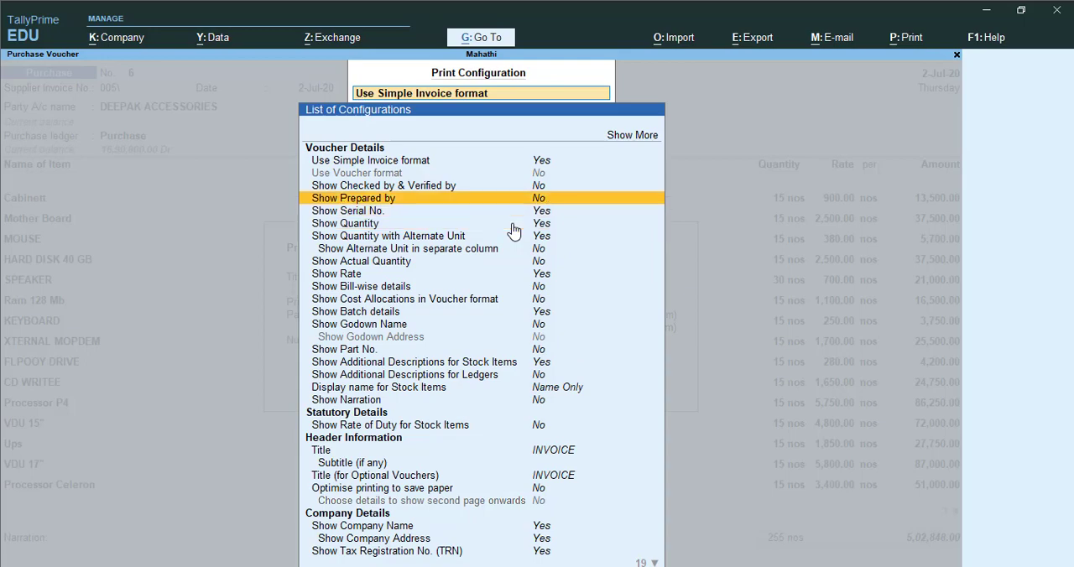
pyautogui.press('Down')
pyautogui.press('Down')
# - Look through the remaining voucher details, statutory, header and company options, and go back over the ledger description and batch settings
pyautogui.press('Down')
pyautogui.press('Down')
pyautogui.press('Down')
pyautogui.press('Down')
pyautogui.press('Down')
pyautogui.press('Down')
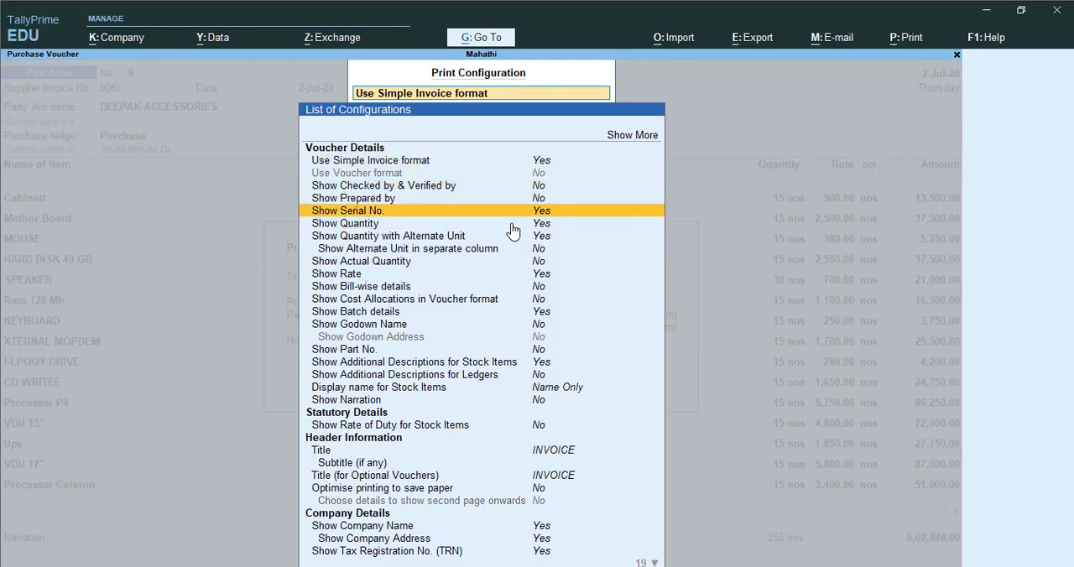
pyautogui.press('Down')
pyautogui.press('Down')
pyautogui.press('Down')
pyautogui.press('Down')
pyautogui.press('Down')
pyautogui.press('Down')
pyautogui.press('Down')
pyautogui.press('Down')
pyautogui.press('Down')
pyautogui.press('Down')
pyautogui.press('Down')
pyautogui.press('Down')
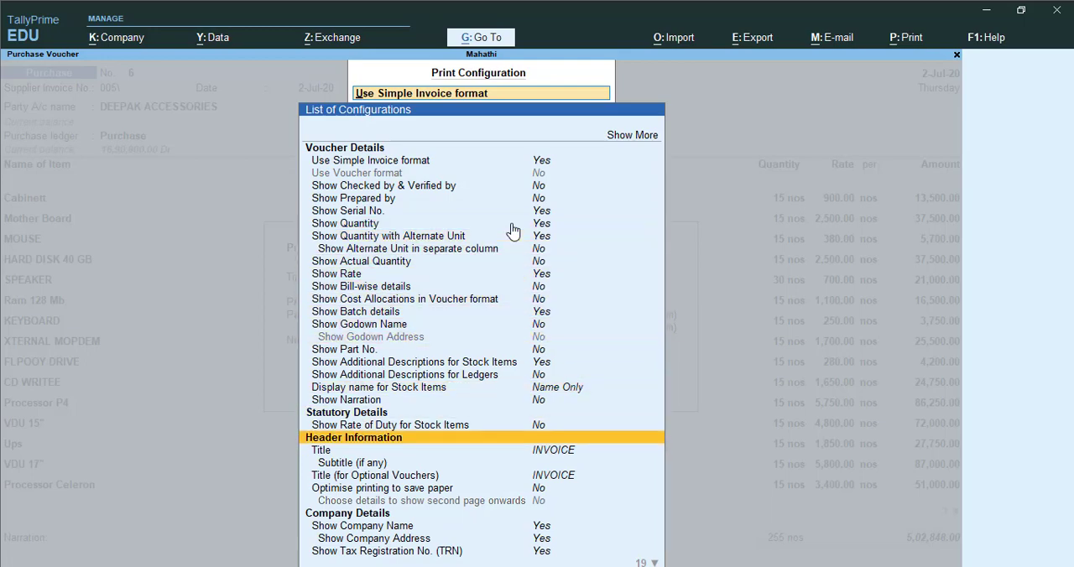
pyautogui.press('Down')
pyautogui.press('Down')
pyautogui.press('Down')
pyautogui.press('Down')
pyautogui.press('Down')
pyautogui.press('Down')
pyautogui.press('Down')
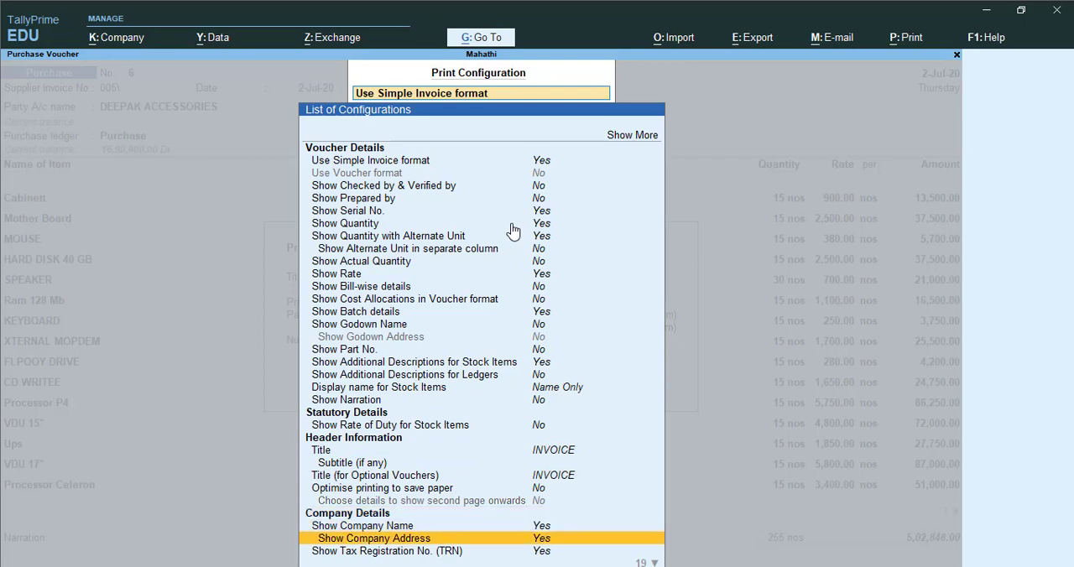
pyautogui.press('Up')
pyautogui.press('Up')
pyautogui.press('Up')
pyautogui.press('Up')
pyautogui.press('Up')
pyautogui.press('Up')
pyautogui.press('Up')
pyautogui.press('Up')
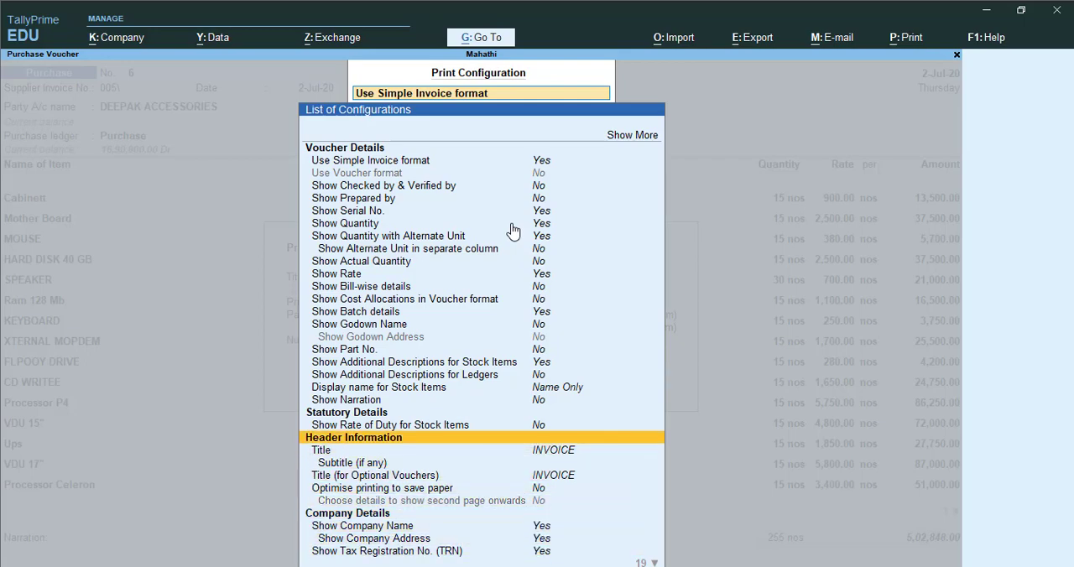
pyautogui.press('Up')
pyautogui.press('Up')
pyautogui.press('Up')
pyautogui.press('Up')
pyautogui.press('Down')
pyautogui.press('Up')
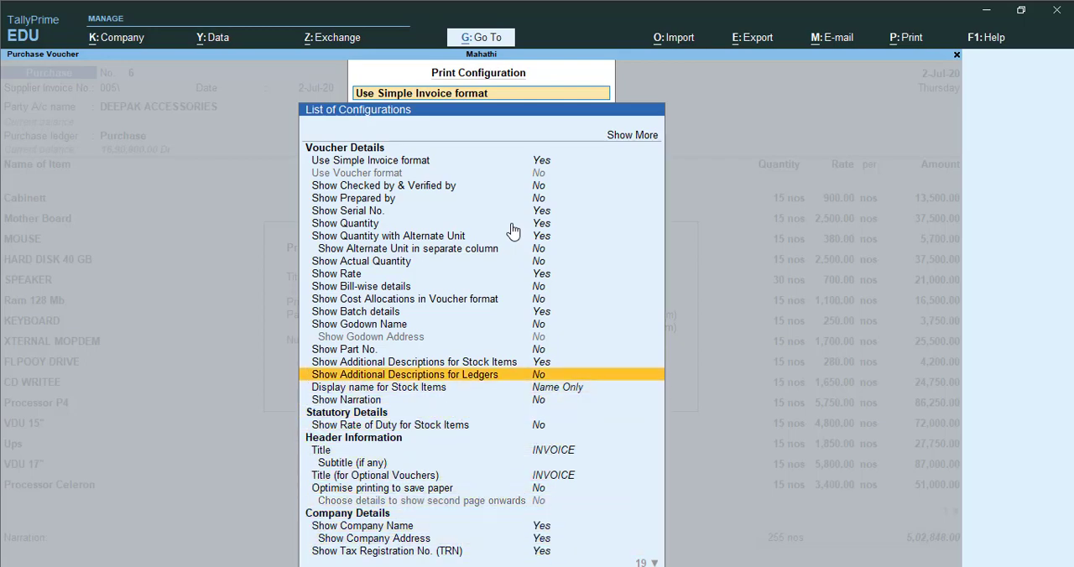
pyautogui.press('Up')
pyautogui.press('Up')
pyautogui.press('Up')
pyautogui.press('Up')
pyautogui.press('Up')
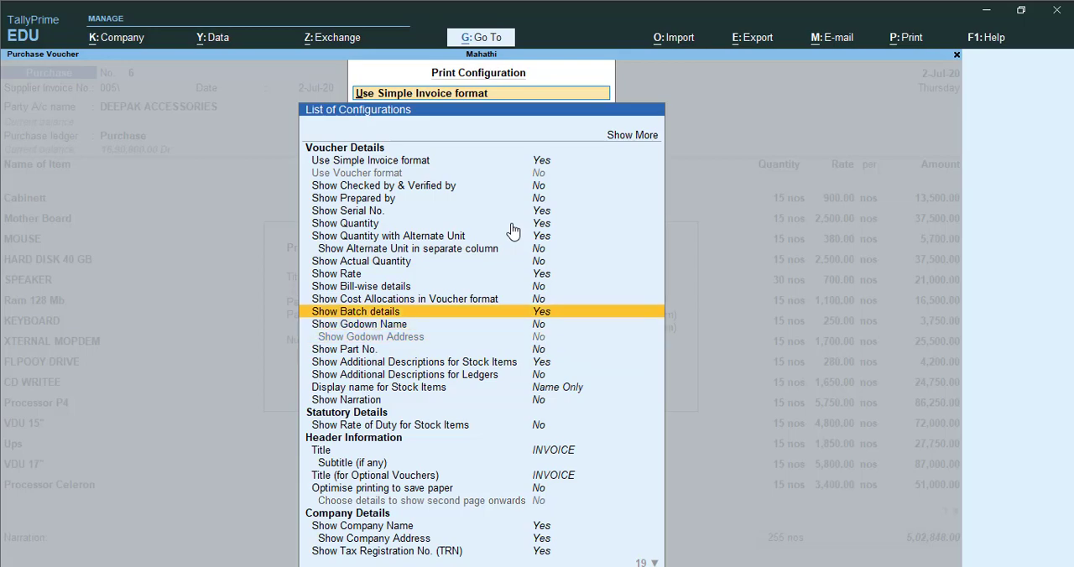
# - Go back over the voucher details options, from godown name and bill-wise details up to alternate unit, serial number and checked and verified by
pyautogui.press('Down')
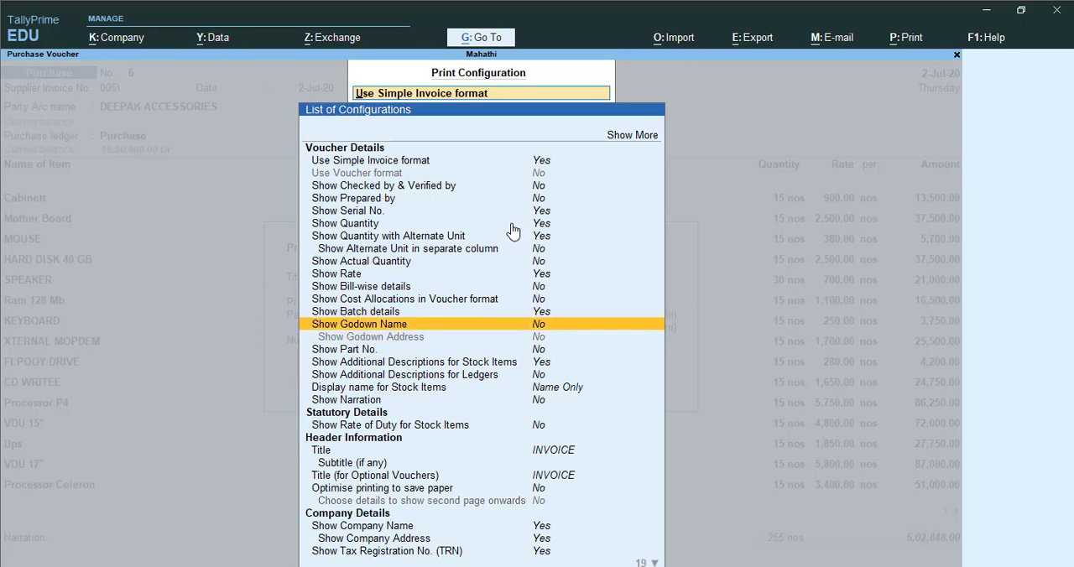
pyautogui.press('Up')
pyautogui.press('Up')
pyautogui.press('Up')
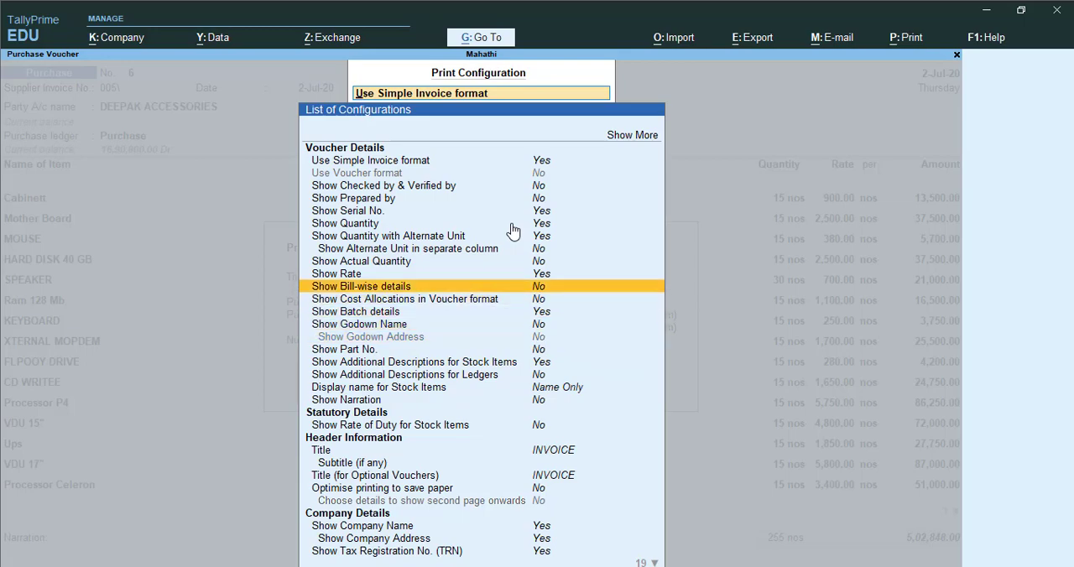
pyautogui.press('Up')
pyautogui.press('Up')
pyautogui.press('Up')
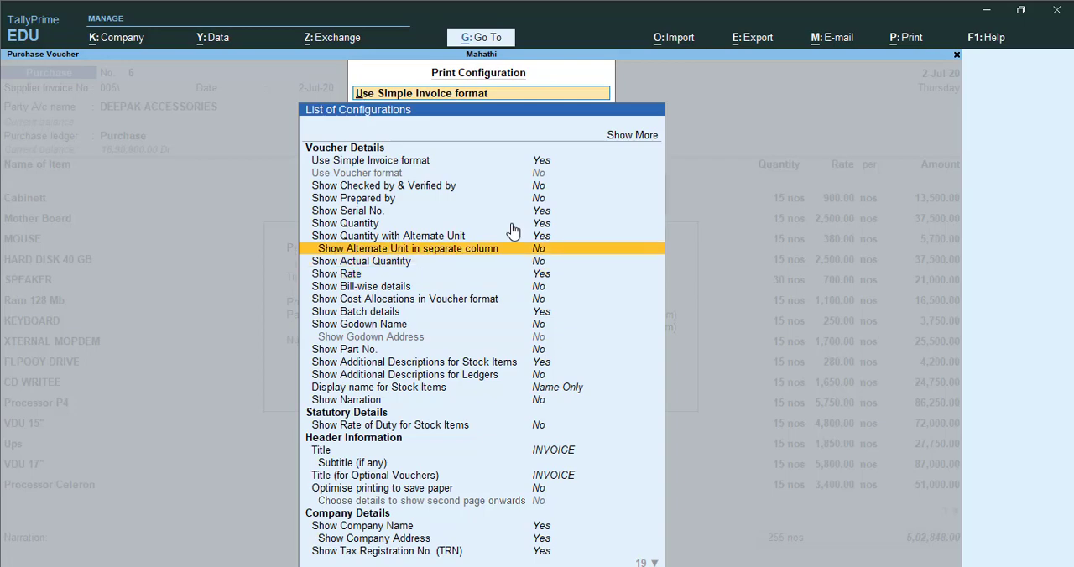
pyautogui.press('Up')
pyautogui.press('Up')
pyautogui.press('Up')
pyautogui.press('Up')
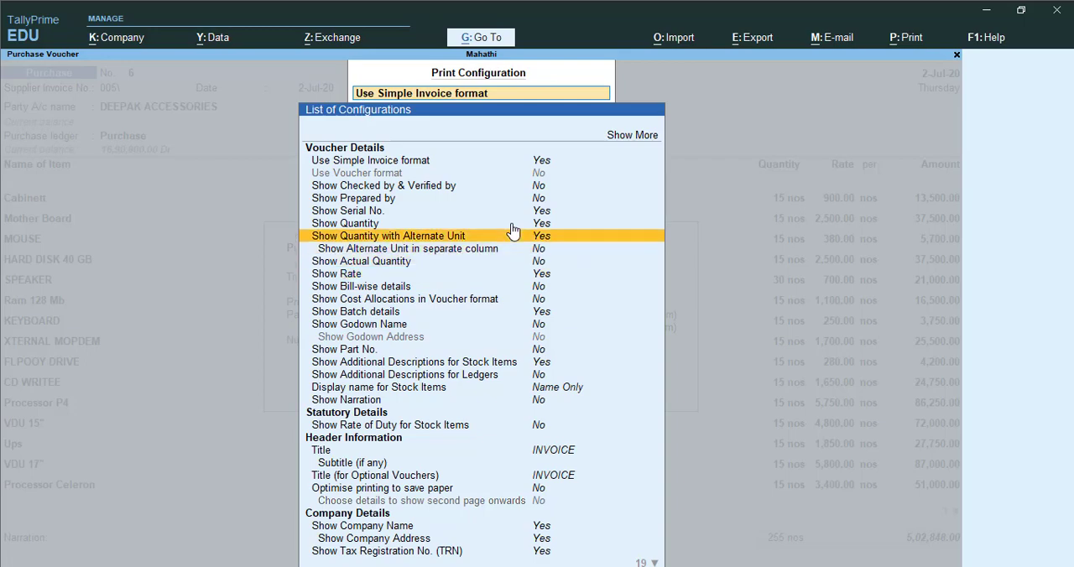
# - Expand the list of print configurations to show more options
pyautogui.press('Up')
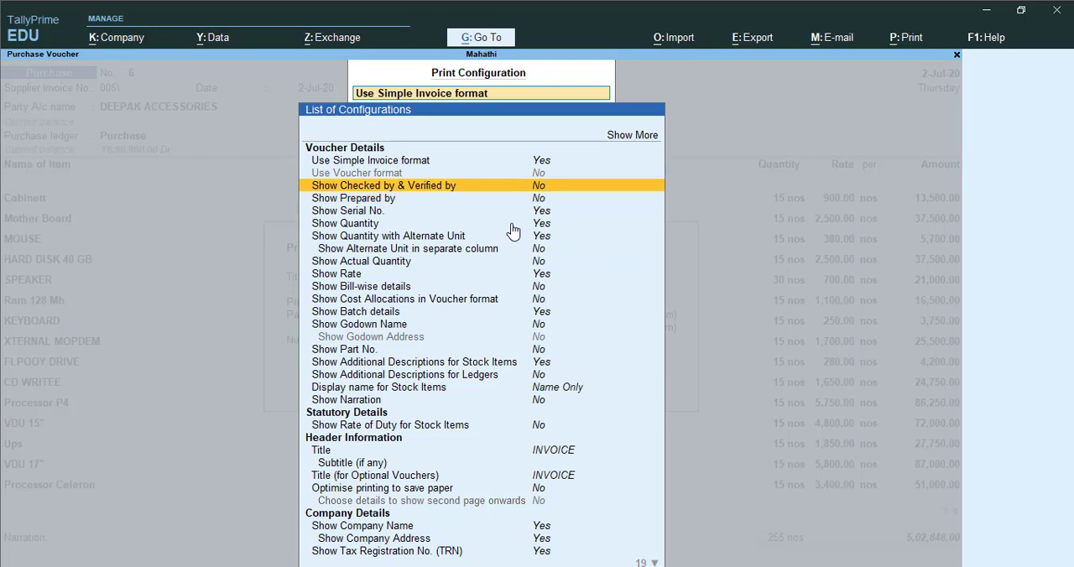
pyautogui.press('Down')
pyautogui.press('Down')
pyautogui.press('Down')
pyautogui.press('Up')
pyautogui.press('Up')
pyautogui.press('Up')
pyautogui.press('Up')
pyautogui.press('Up')
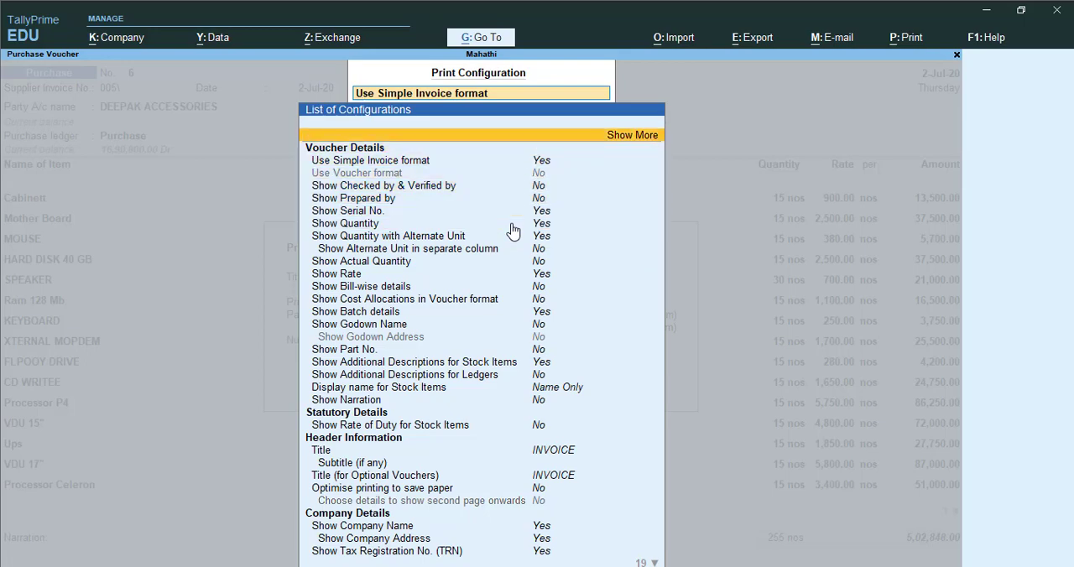
pyautogui.press('Return')
pyautogui.press('Down')
pyautogui.press('Down')
pyautogui.press('Down')
pyautogui.press('Down')
pyautogui.press('Down')
pyautogui.press('Down')
pyautogui.press('Down')
pyautogui.press('Down')
pyautogui.press('Down')
pyautogui.press('Down')
pyautogui.press('Down')
pyautogui.press('Down')
pyautogui.press('Down')
pyautogui.press('Down')
pyautogui.press('Down')
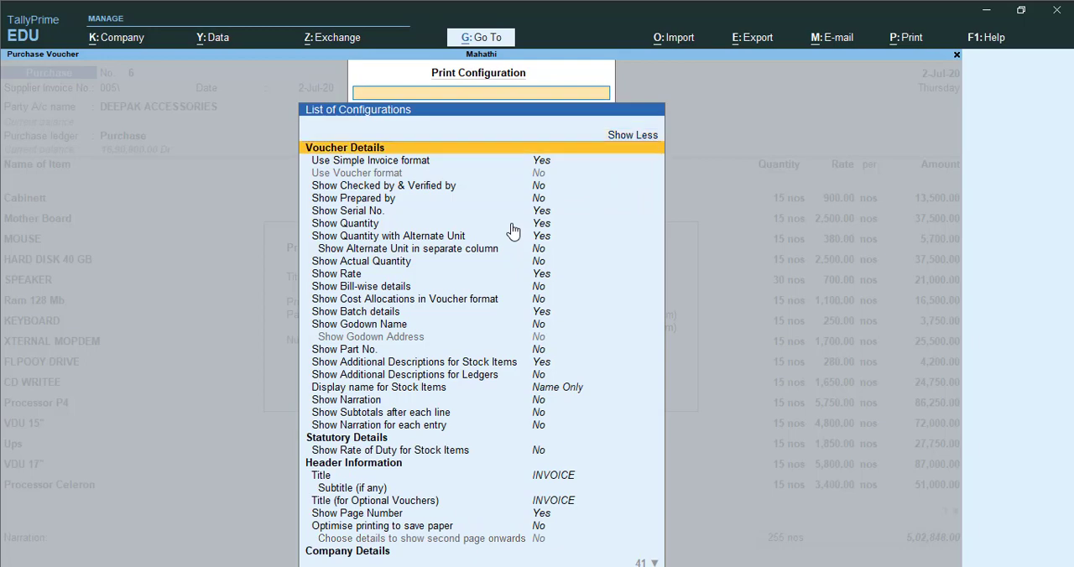
# - Examine the expanded voucher details, including the stock item display name, additional descriptions, rate and prepared by options
pyautogui.press('Down')
pyautogui.press('Down')
pyautogui.press('Down')
pyautogui.press('Down')
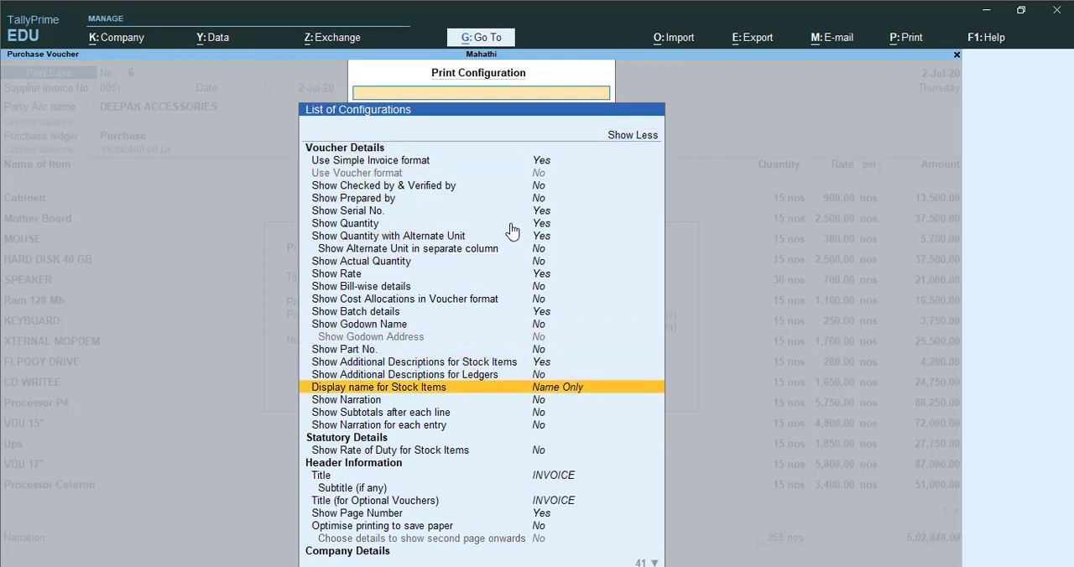
pyautogui.press('Up')
pyautogui.press('Up')
pyautogui.press('Up')
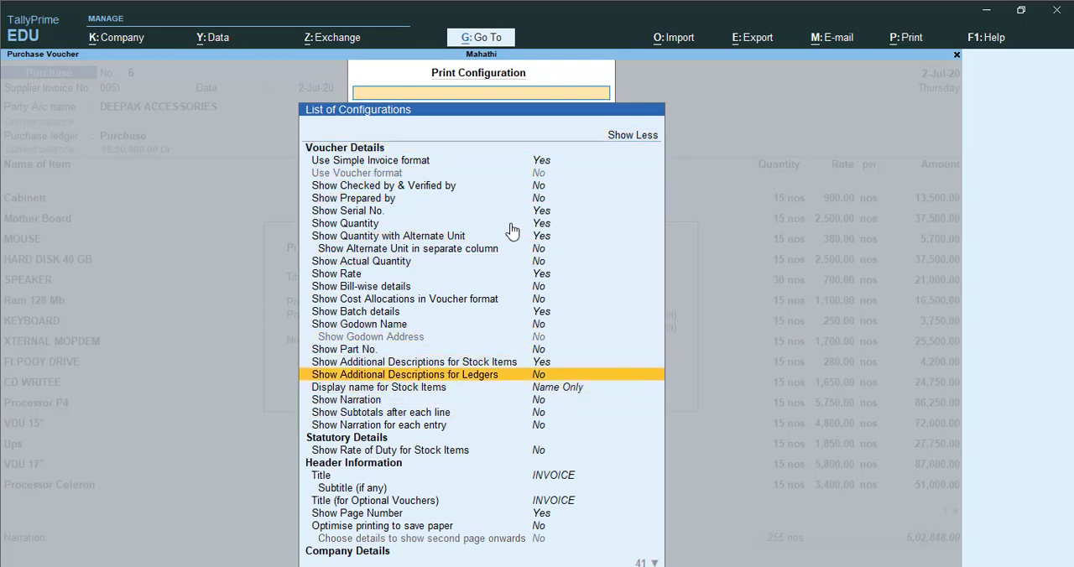
pyautogui.press('Up')
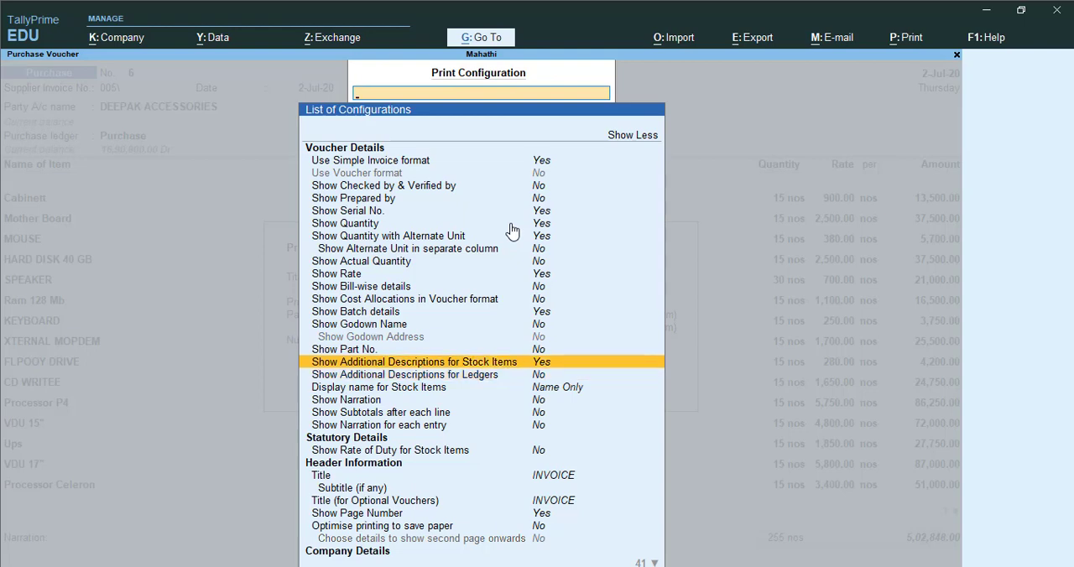
pyautogui.press('Up')
pyautogui.press('Up')
pyautogui.press('Up')
pyautogui.press('Up')
pyautogui.press('Up')
pyautogui.press('Up')
pyautogui.press('Up')
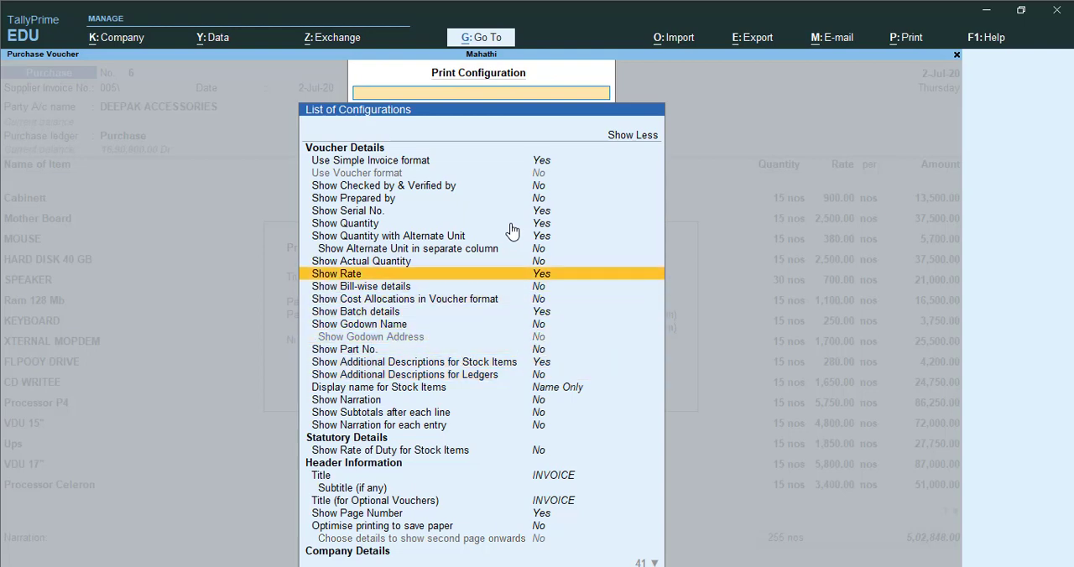
pyautogui.press('Up')
pyautogui.press('Up')
pyautogui.press('Up')
pyautogui.press('Up')
pyautogui.press('Up')
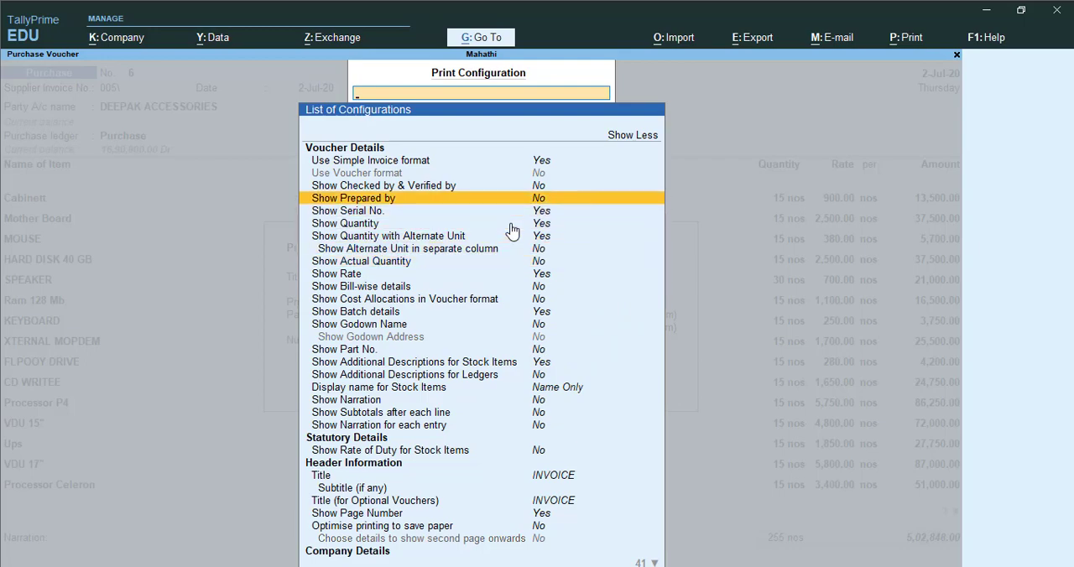
pyautogui.press('Up')
pyautogui.press('Down')
# - Look through the header, company and party details options down to the consignee and supplier's CST registration number settings
pyautogui.press('Down')
pyautogui.press('Down')
pyautogui.press('Down')
pyautogui.press('Down')
pyautogui.press('Down')
pyautogui.press('Down')
pyautogui.press('Down')
pyautogui.press('Down')
pyautogui.press('Down')
pyautogui.press('Down')
pyautogui.press('Down')
pyautogui.press('Down')
pyautogui.press('Down')
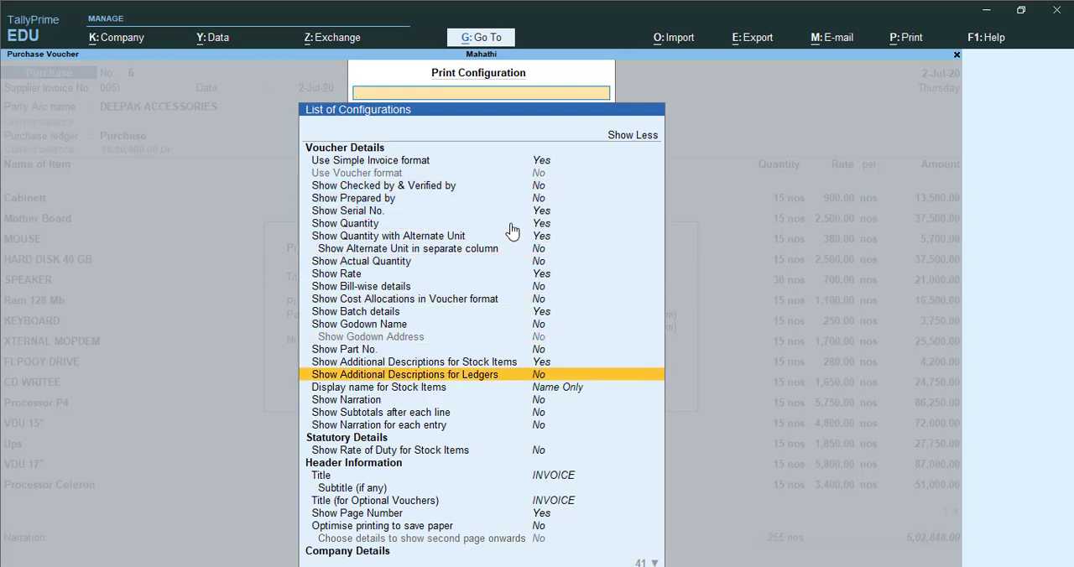
pyautogui.press('Down')
pyautogui.press('Down')
pyautogui.press('Down')
pyautogui.press('Down')
pyautogui.press('Down')
pyautogui.press('Down')
pyautogui.press('Down')
pyautogui.press('Down')
pyautogui.press('Down')
pyautogui.press('Down')
pyautogui.press('Down')
pyautogui.press('Down')
pyautogui.press('Down')
pyautogui.press('Down')
pyautogui.press('Down')
pyautogui.press('Down')
pyautogui.press('Down')
pyautogui.press('Down')
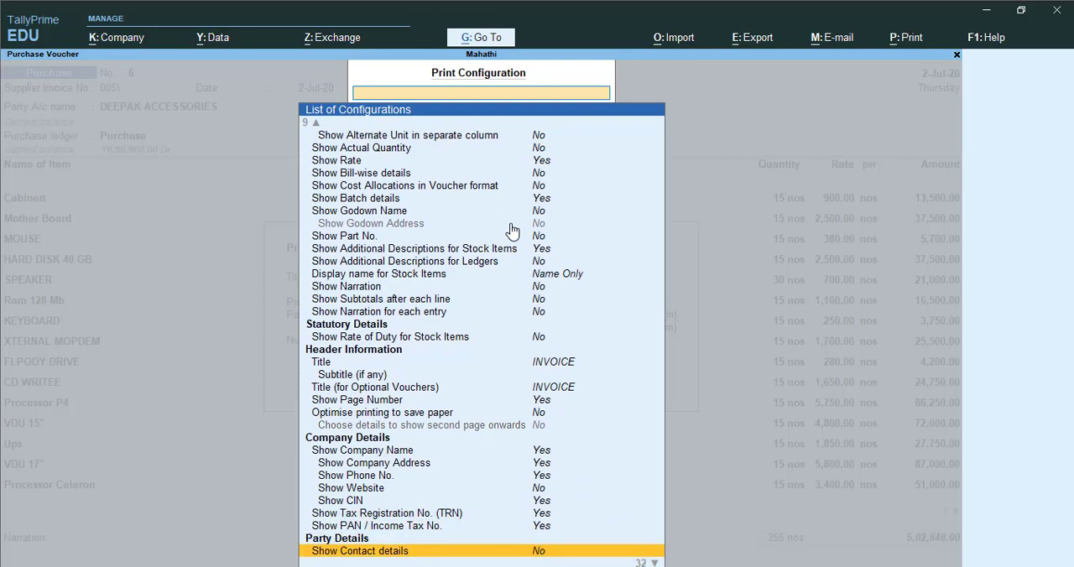
pyautogui.press('Down')
pyautogui.press('Down')
pyautogui.press('Down')
pyautogui.press('Down')
pyautogui.press('Down')
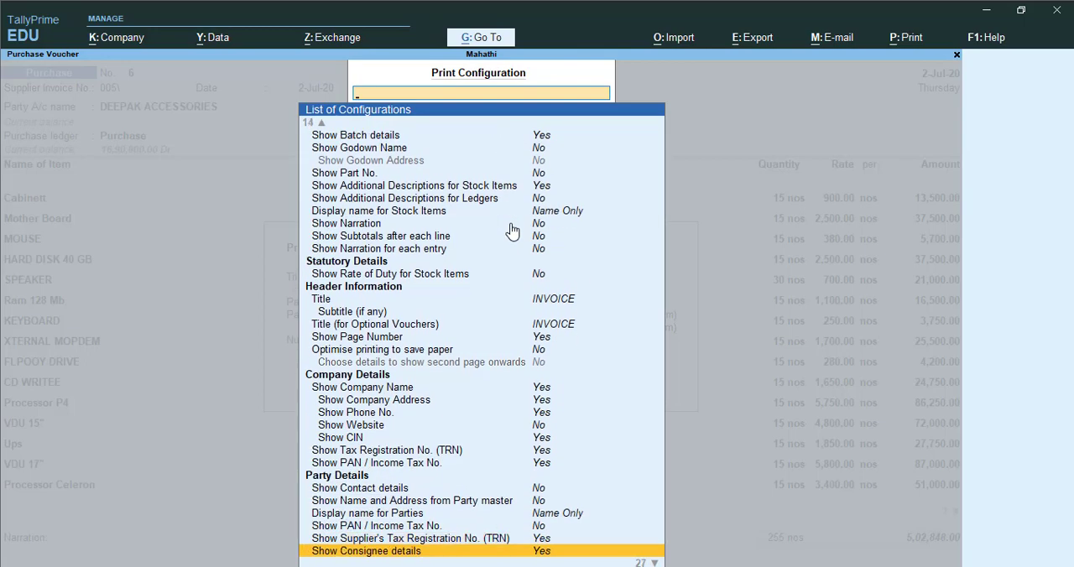
pyautogui.press('Up')
pyautogui.press('Up')
pyautogui.press('Up')
pyautogui.press('Up')
pyautogui.press('Down')
pyautogui.press('Down')
pyautogui.press('Down')
pyautogui.press('Down')
pyautogui.press('Down')
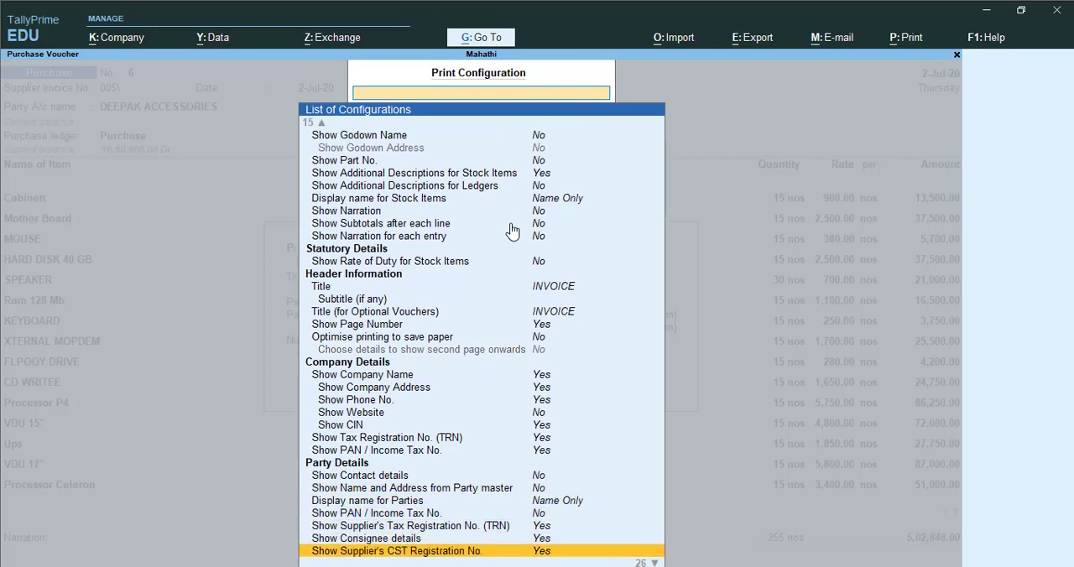
# - Set the order details, dispatch details, and terms of payment and delivery print options to Yes under Order and Dispatch Details
pyautogui.press('Down')
pyautogui.press('Down')
pyautogui.press('Down')
pyautogui.press('Down')
pyautogui.press('Down')
pyautogui.press('Down')
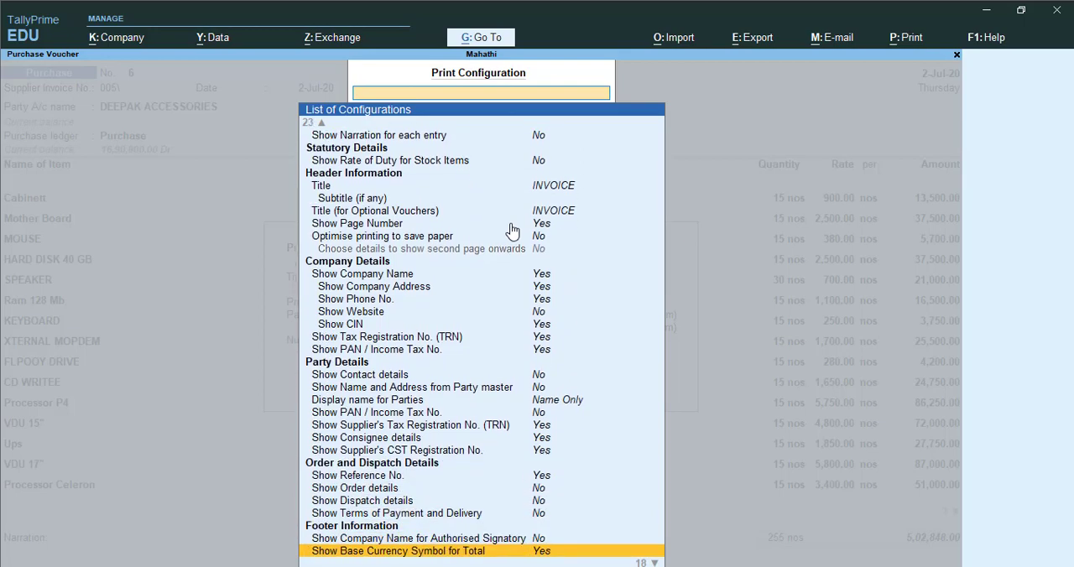
pyautogui.press('Up')
pyautogui.press('Up')
pyautogui.press('Up')
pyautogui.press('Up')
pyautogui.press('Up')
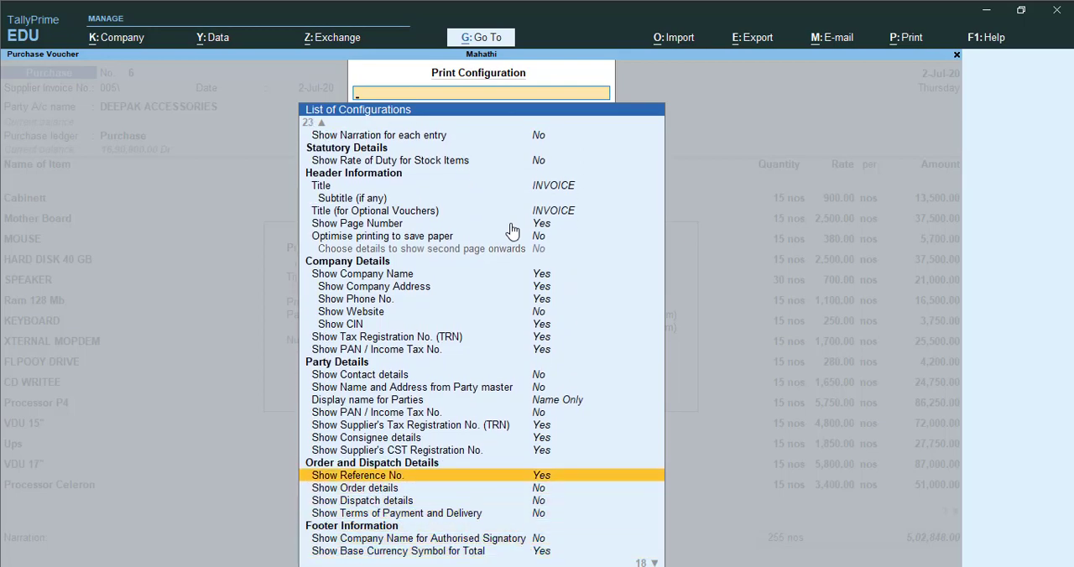
pyautogui.press('Down')
pyautogui.press('Return')
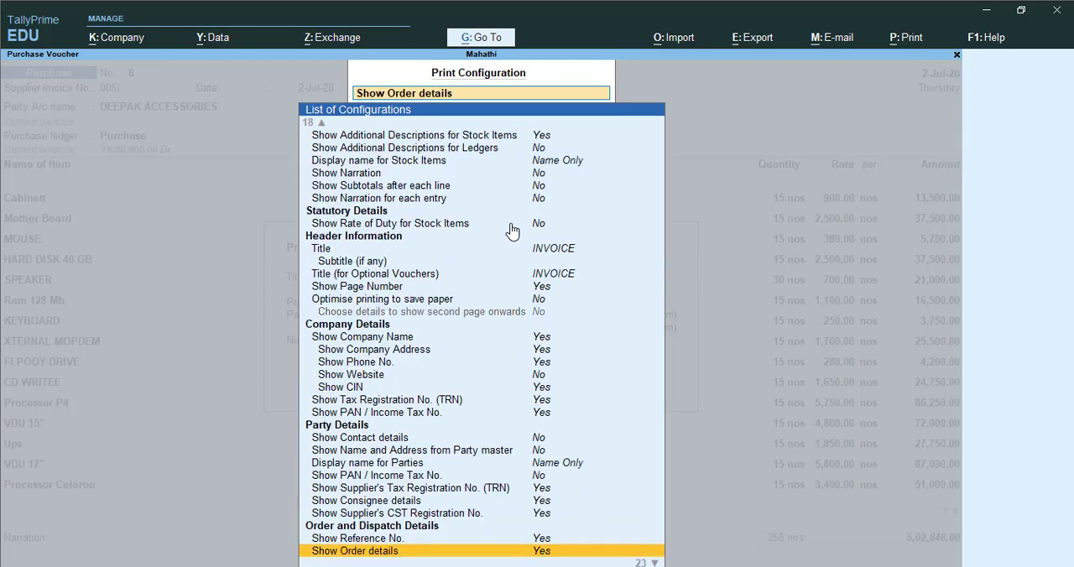
pyautogui.press('Down')
pyautogui.press('Return')
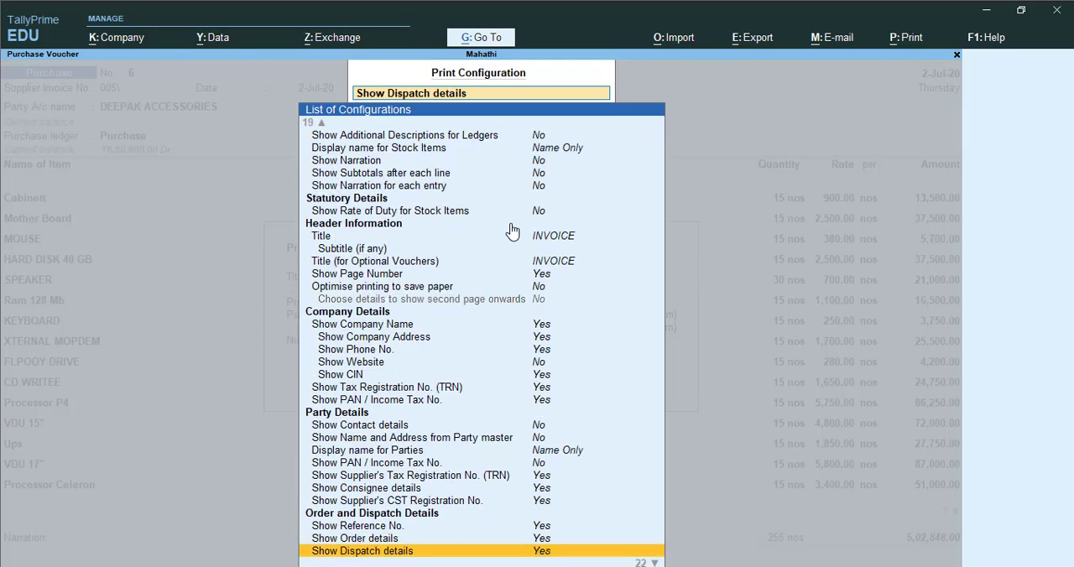
pyautogui.press('Down')
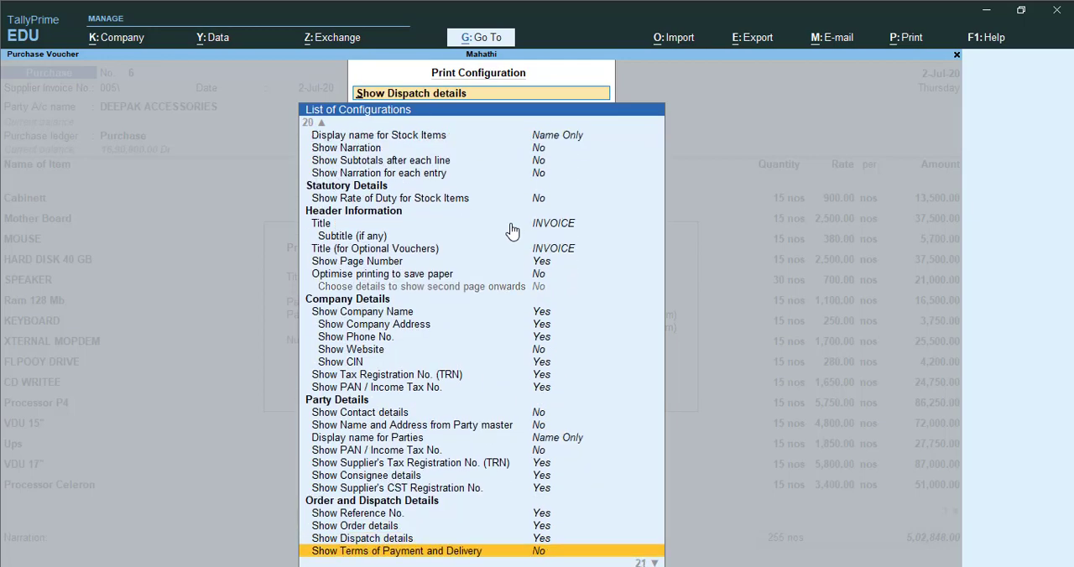
pyautogui.press('Return')
pyautogui.press('Down')
pyautogui.press('Down')
pyautogui.press('Down')
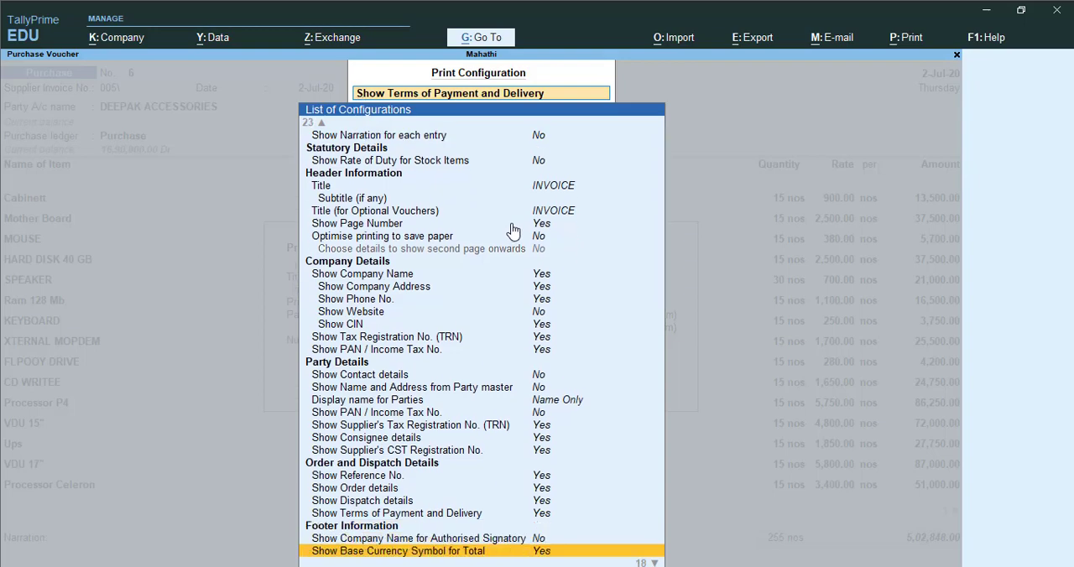
# - Close the print configuration and open a zoomed print preview of the DEEPAK ACCESSORIES purchase invoice
pyautogui.press('Up')
pyautogui.press('Up')
pyautogui.press('Up')
pyautogui.press('Escape')
pyautogui.press('Escape')
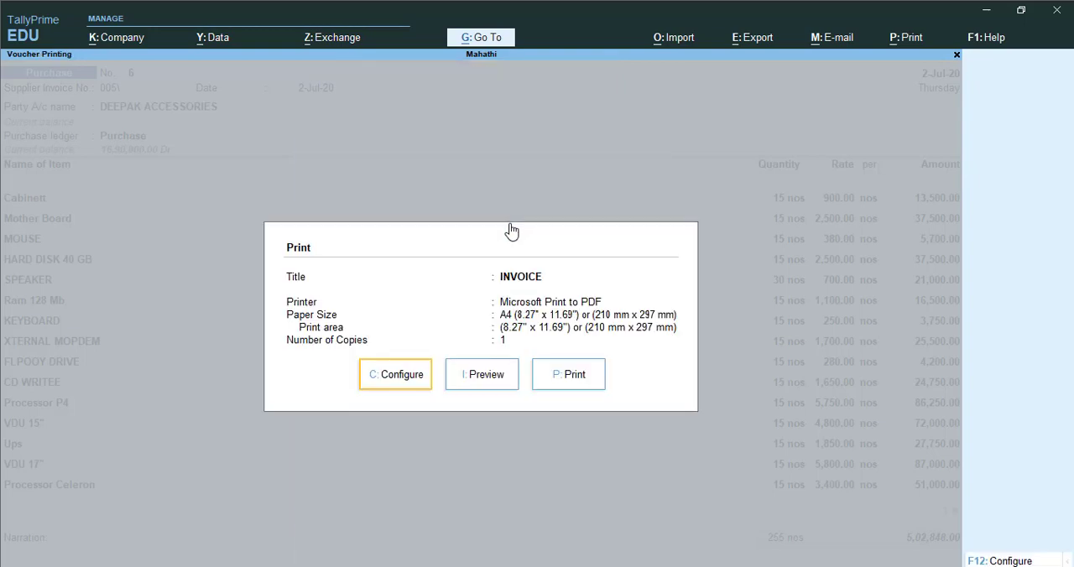
pyautogui.press('Right')
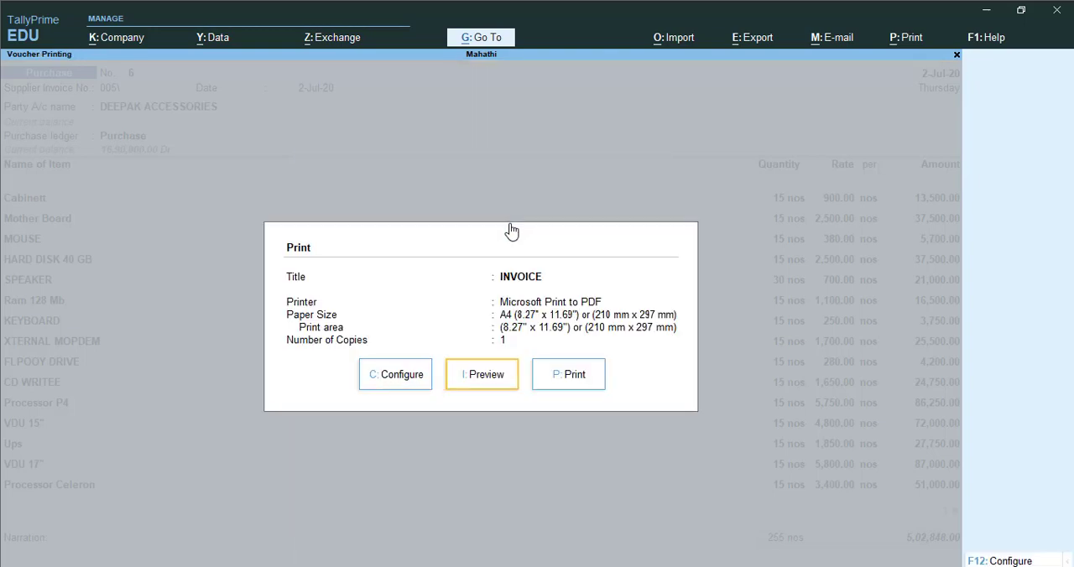
pyautogui.press('Return')
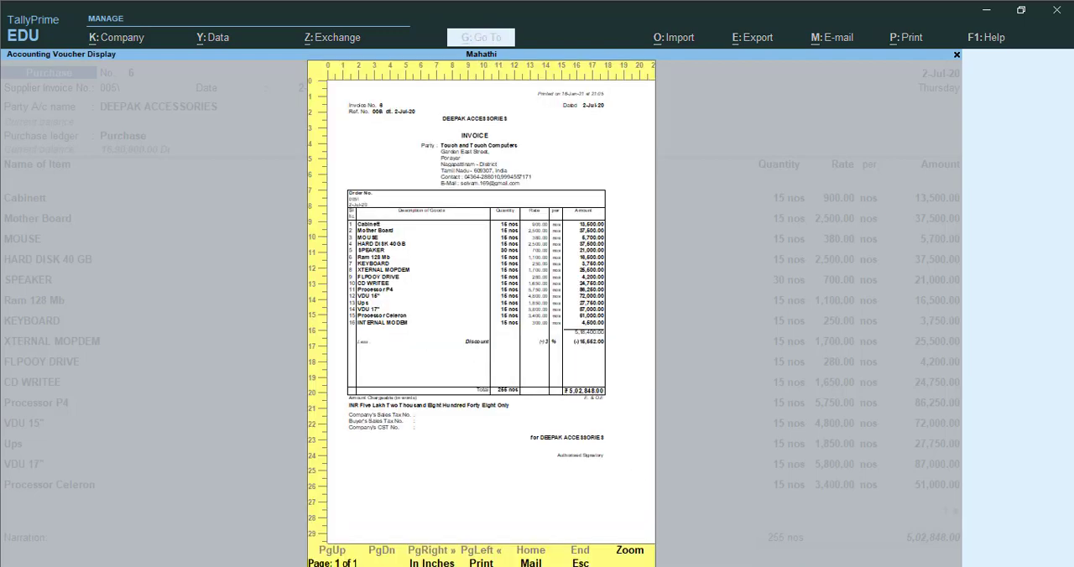
pyautogui.click(628, 552)
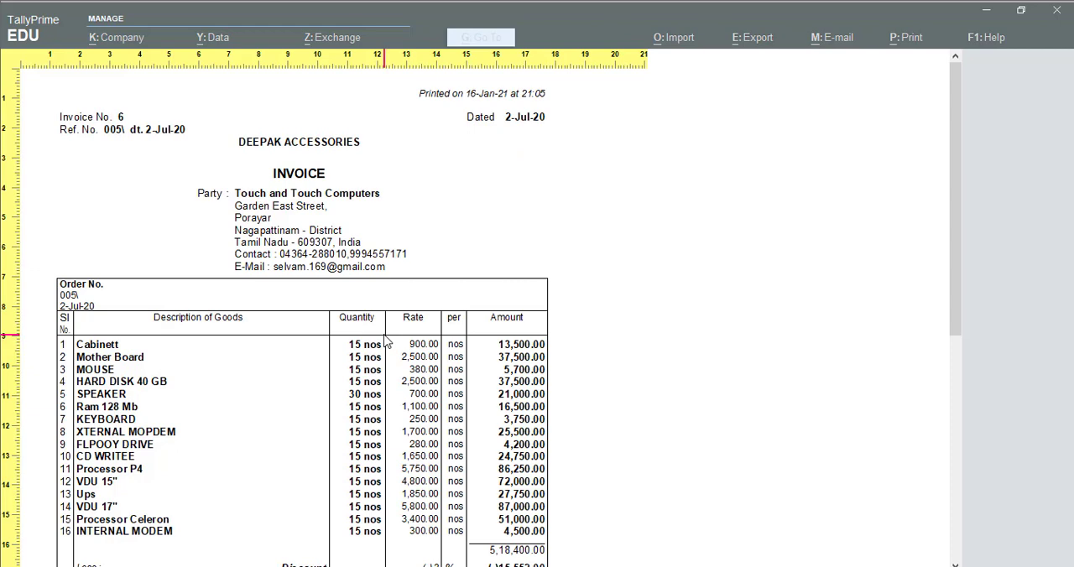
# - Examine the previewed invoice's header, order number, item table, discount, total and tax number lines
pyautogui.scroll(-1, 351, 331)
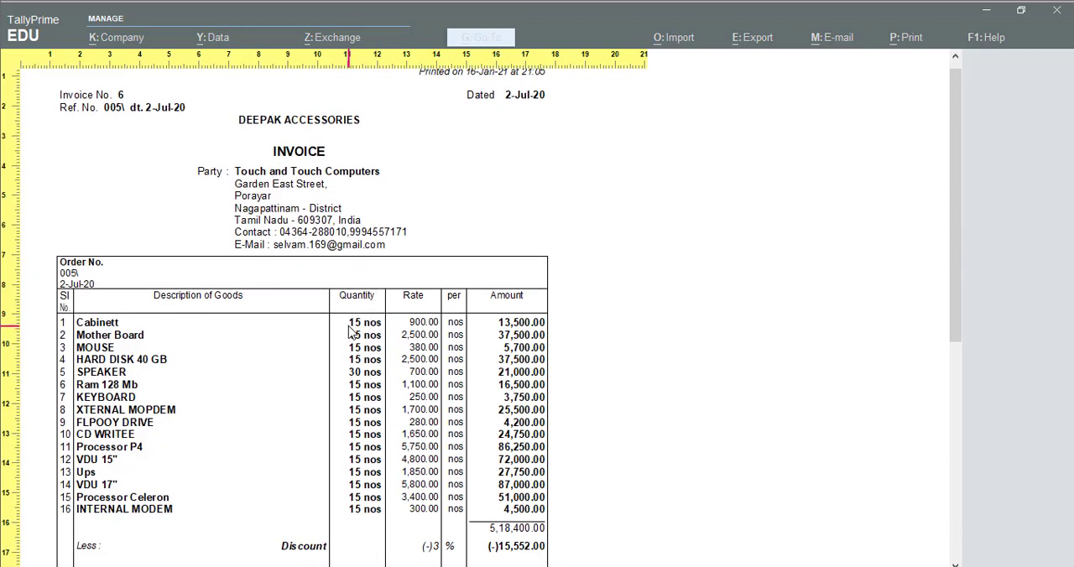
pyautogui.scroll(1, 351, 331)
pyautogui.scroll(-3, 351, 332)
pyautogui.scroll(-8, 351, 334)
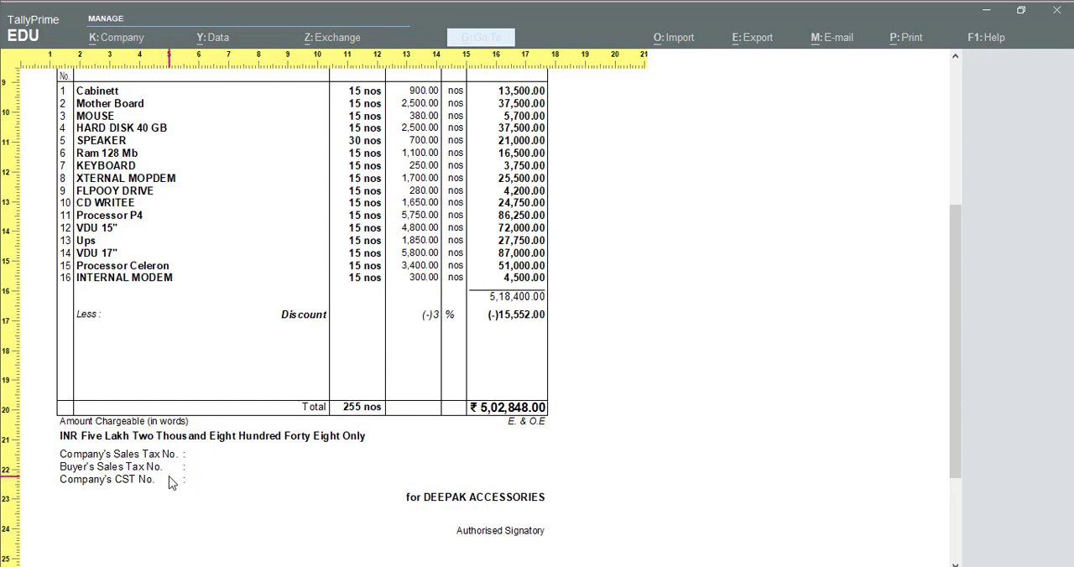
pyautogui.scroll(-1, 171, 483)
pyautogui.scroll(8, 171, 484)
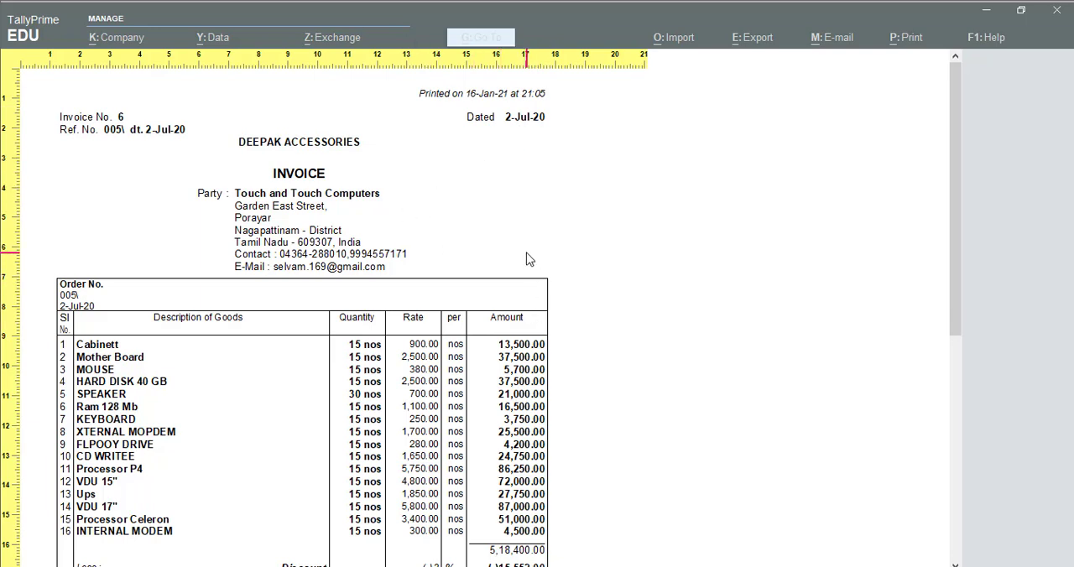
# - Close the invoice preview and the purchase voucher, returning to the Display More Reports menu
pyautogui.press('Escape')
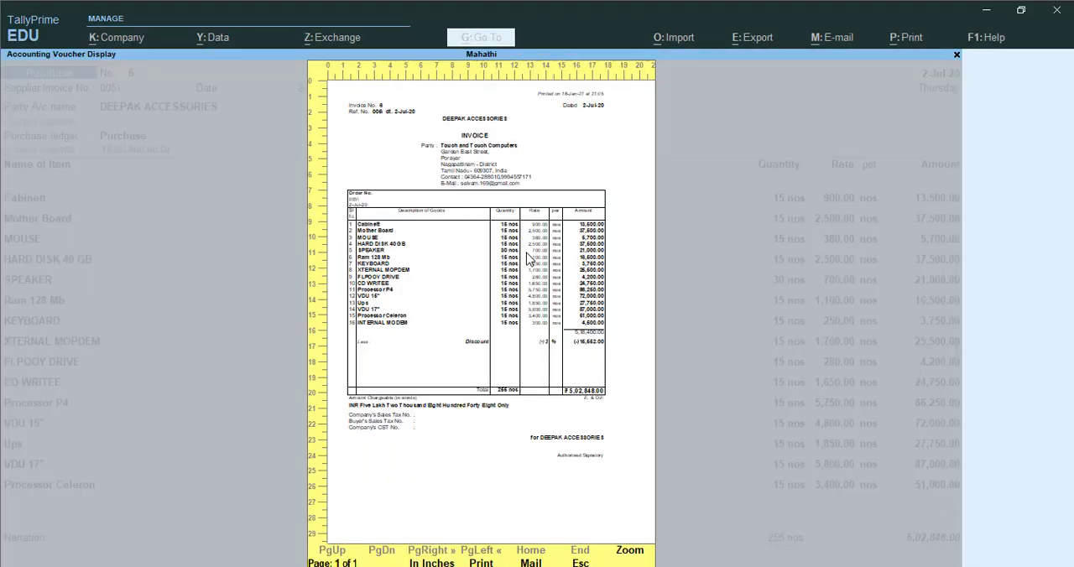
pyautogui.press('Escape')
pyautogui.press('Escape')
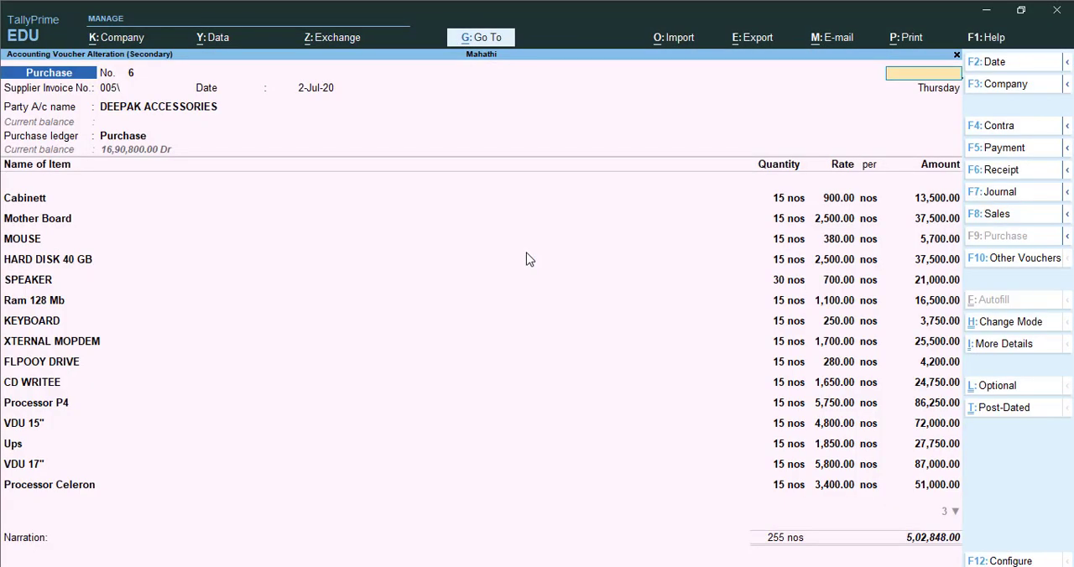
pyautogui.press('Escape')
pyautogui.press('Escape')
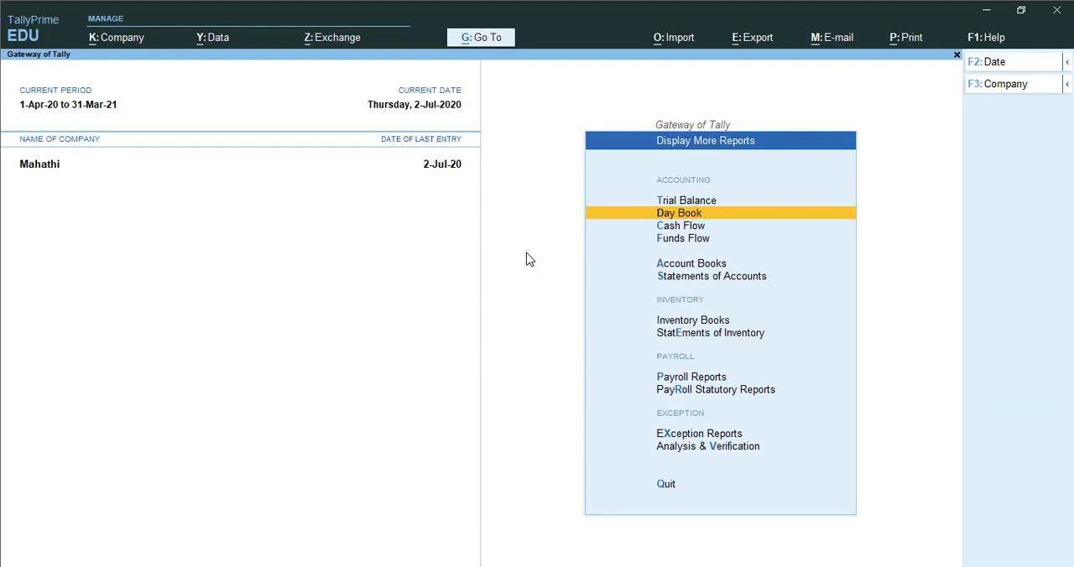